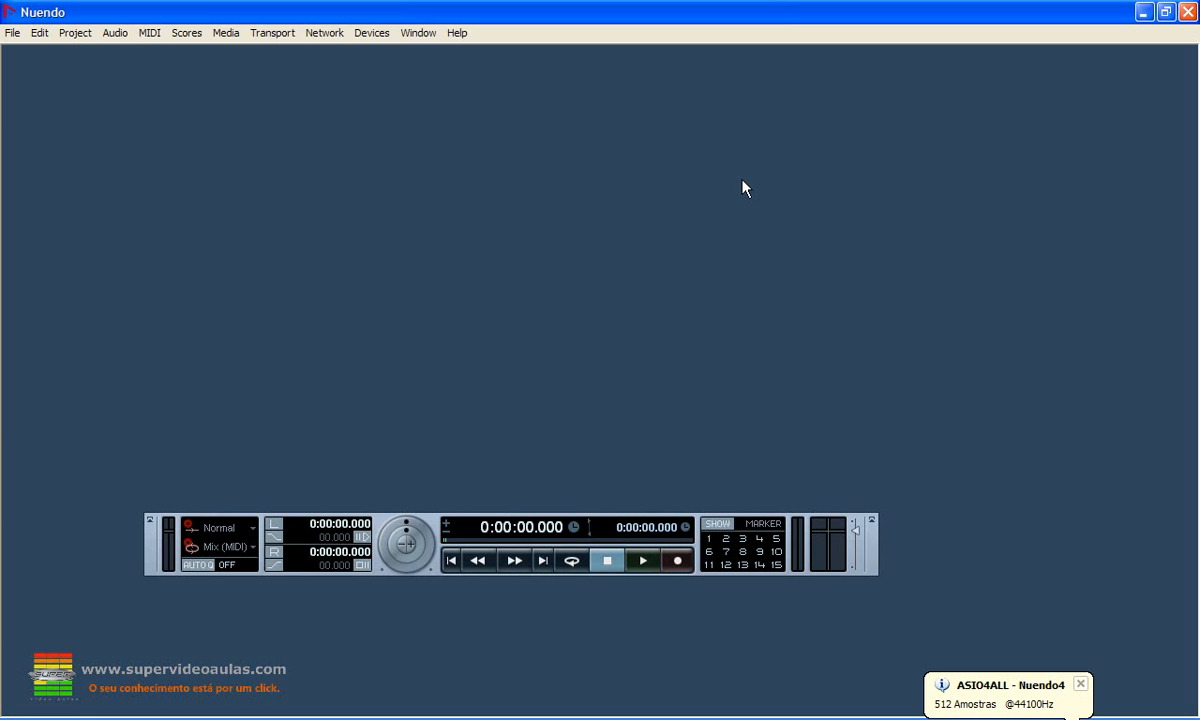
- Open Device Setup and try to switch the VST Audio System's ASIO driver to M-Audio USB ASIO
click(366, 35)
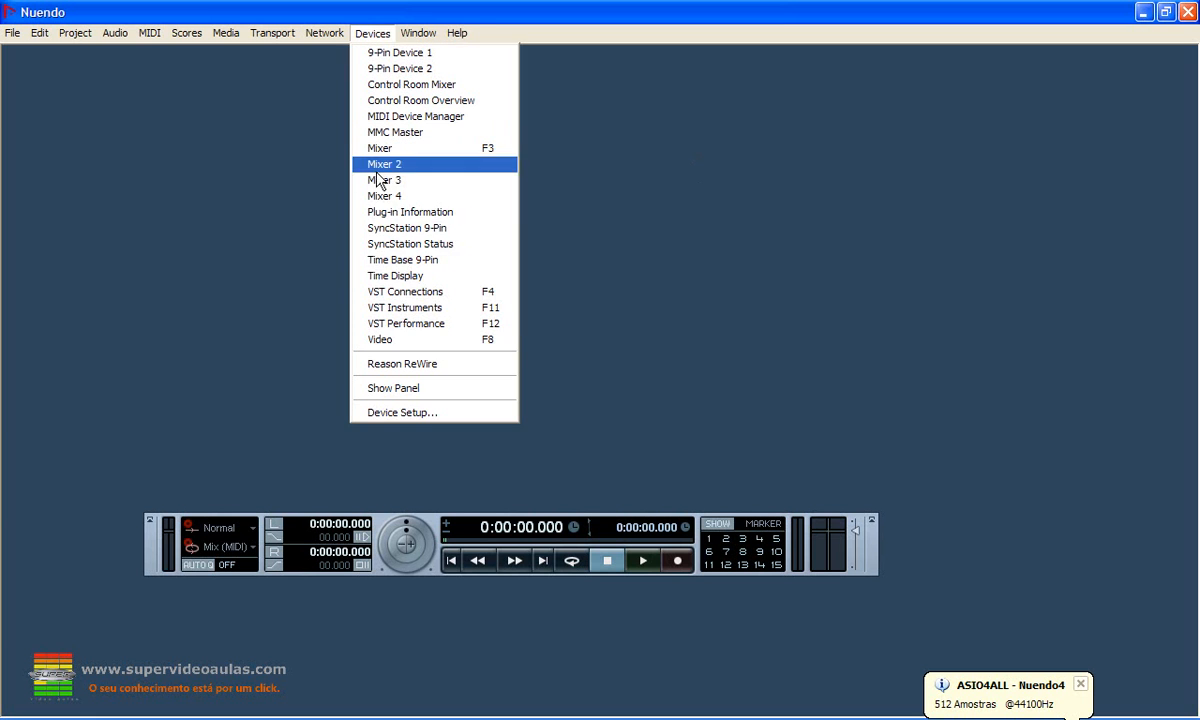
click(396, 421)
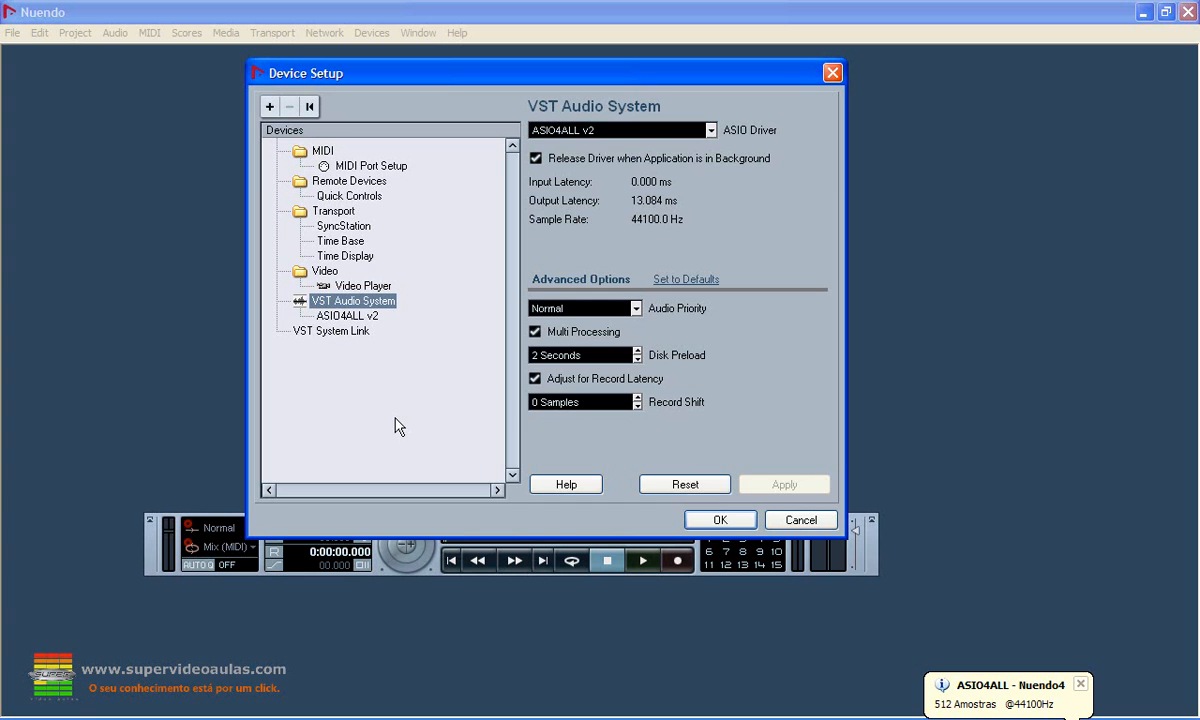
click(700, 130)
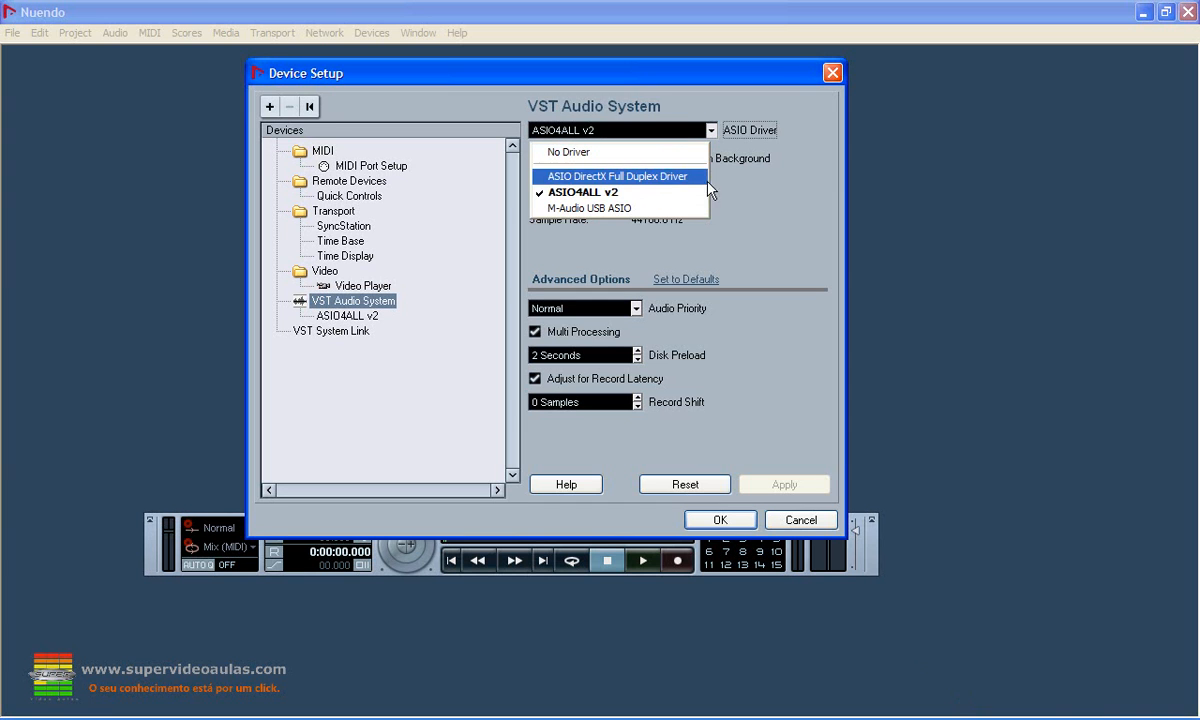
click(727, 190)
click(710, 130)
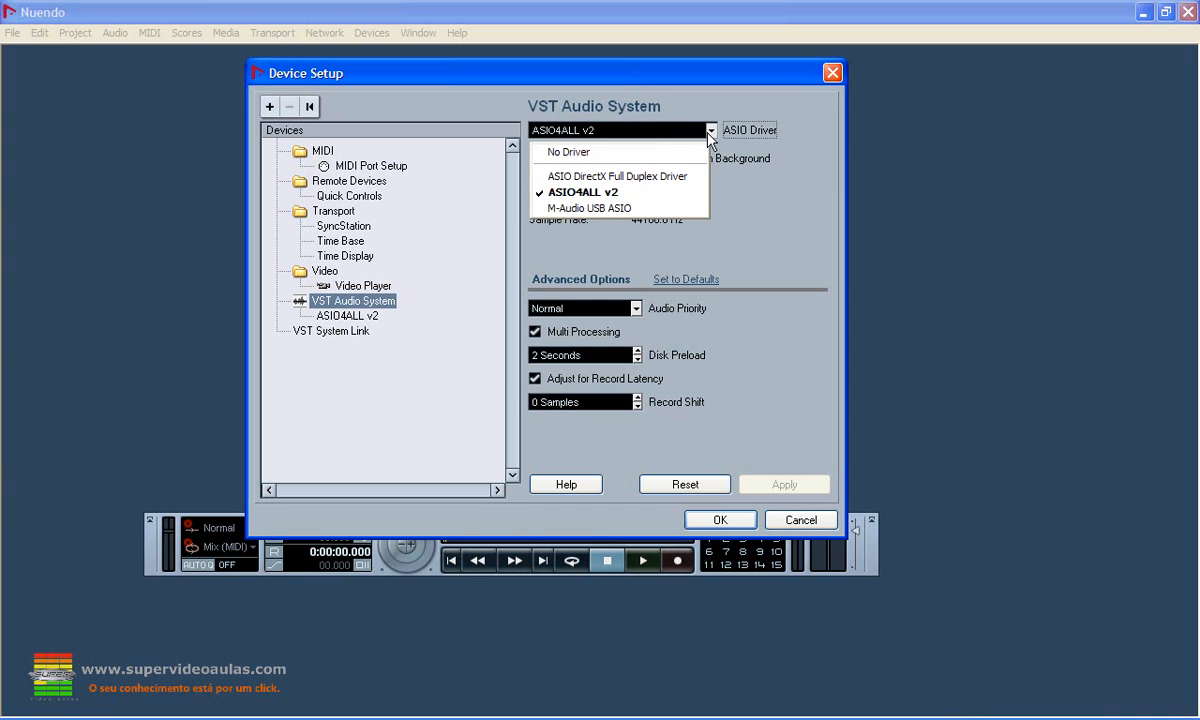
click(669, 210)
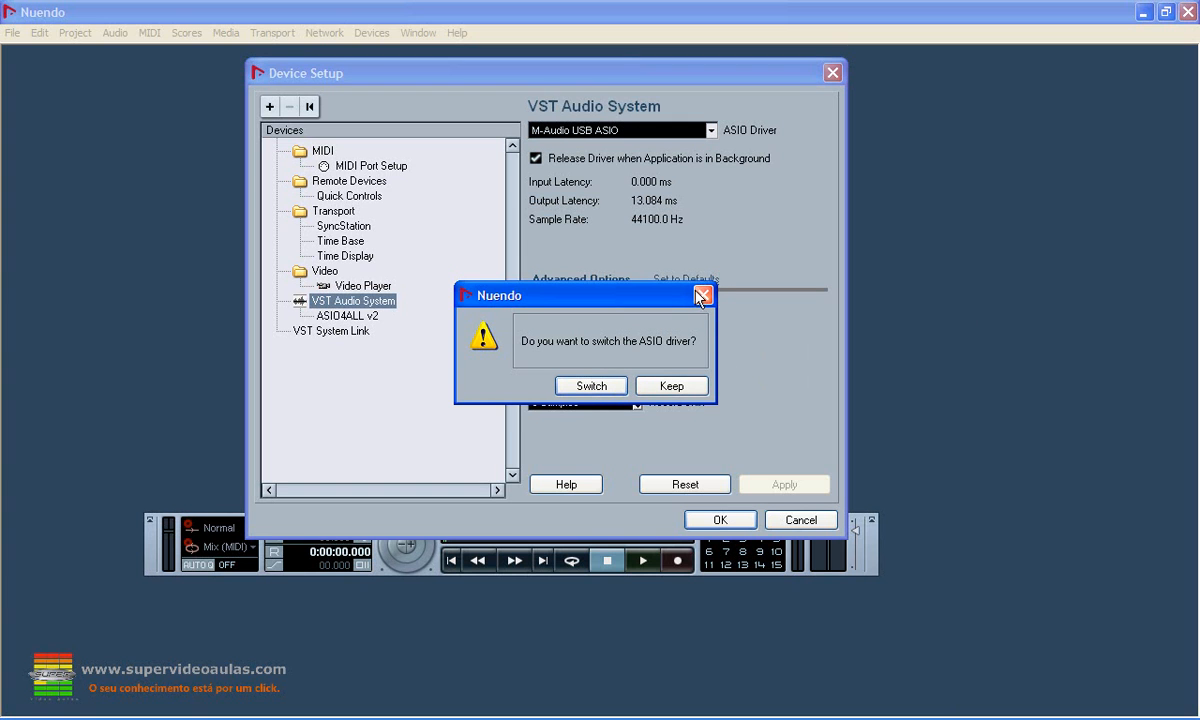
click(593, 388)
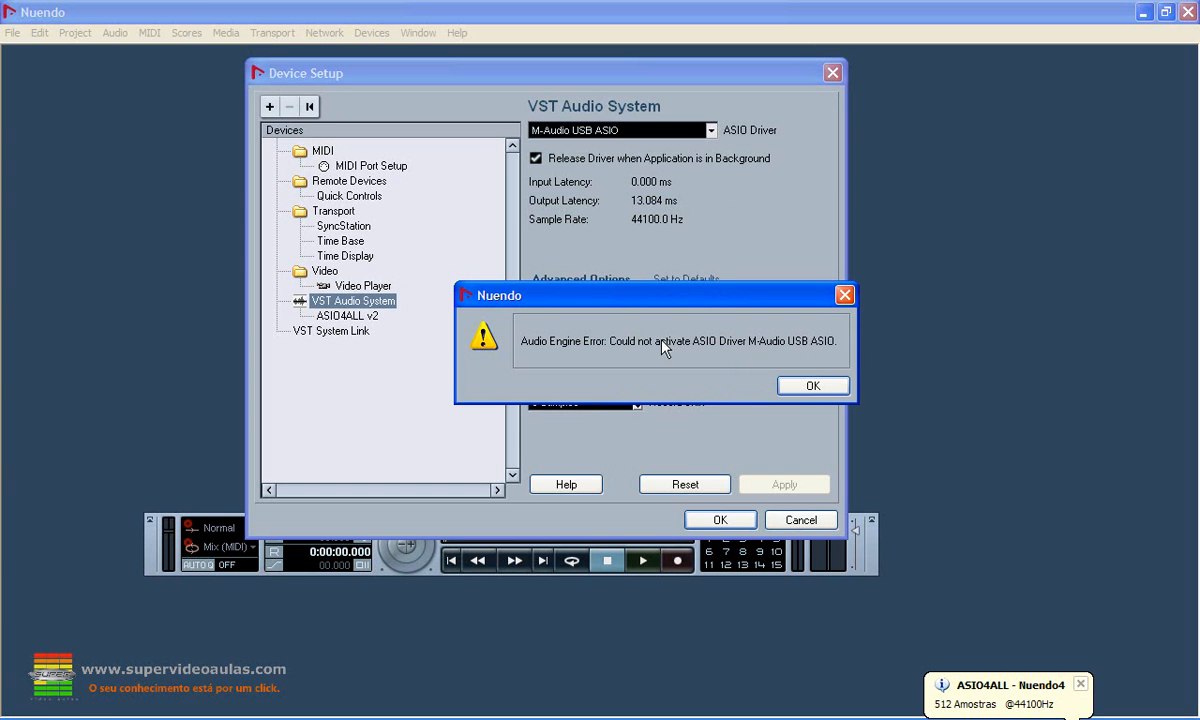
click(844, 296)
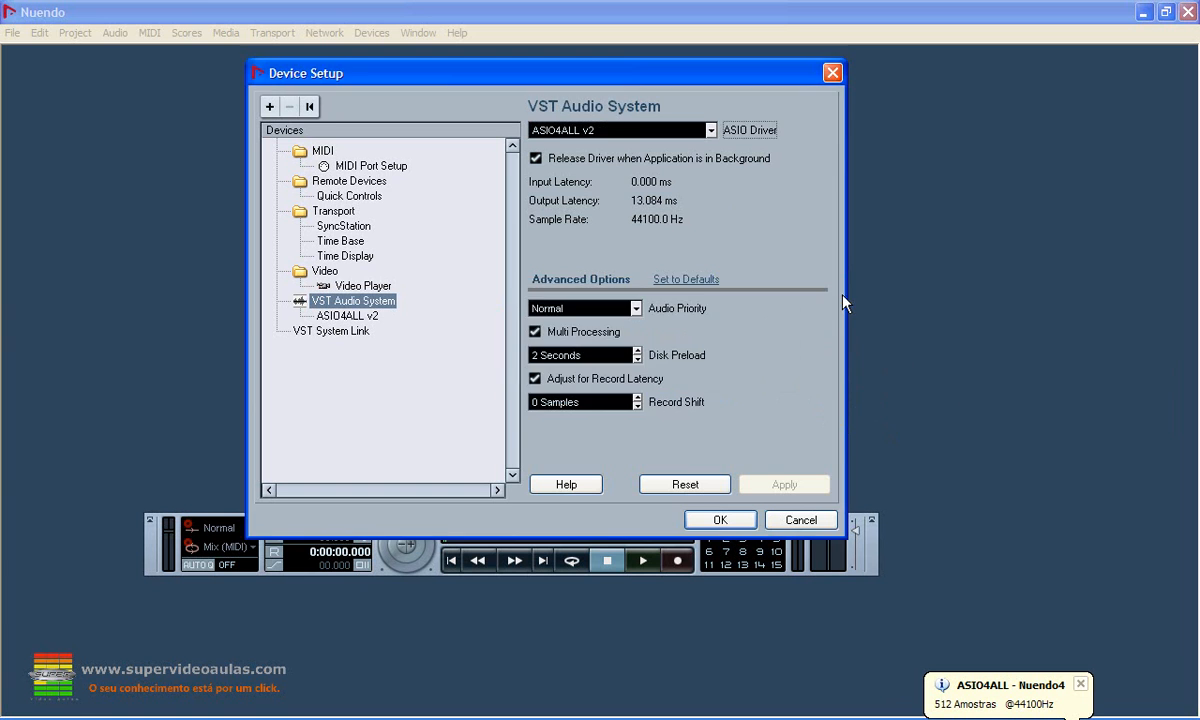
- Examine the available ASIO drivers and the input and output ports of ASIO4ALL v2
click(710, 131)
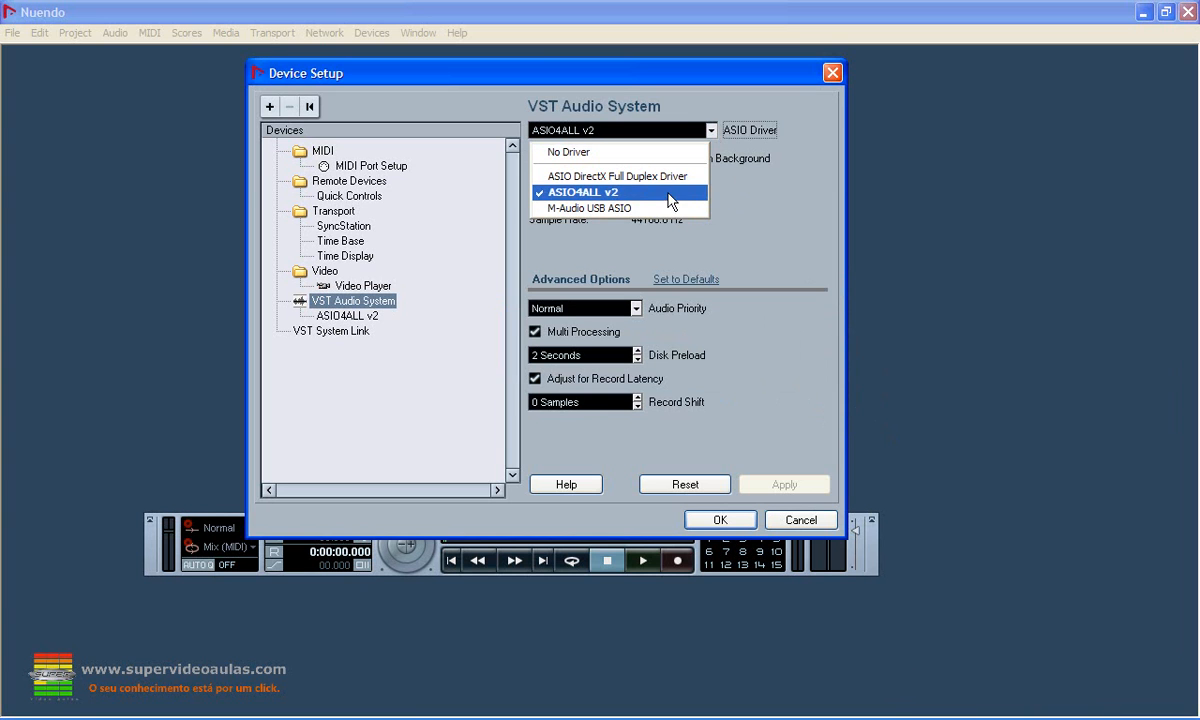
click(757, 207)
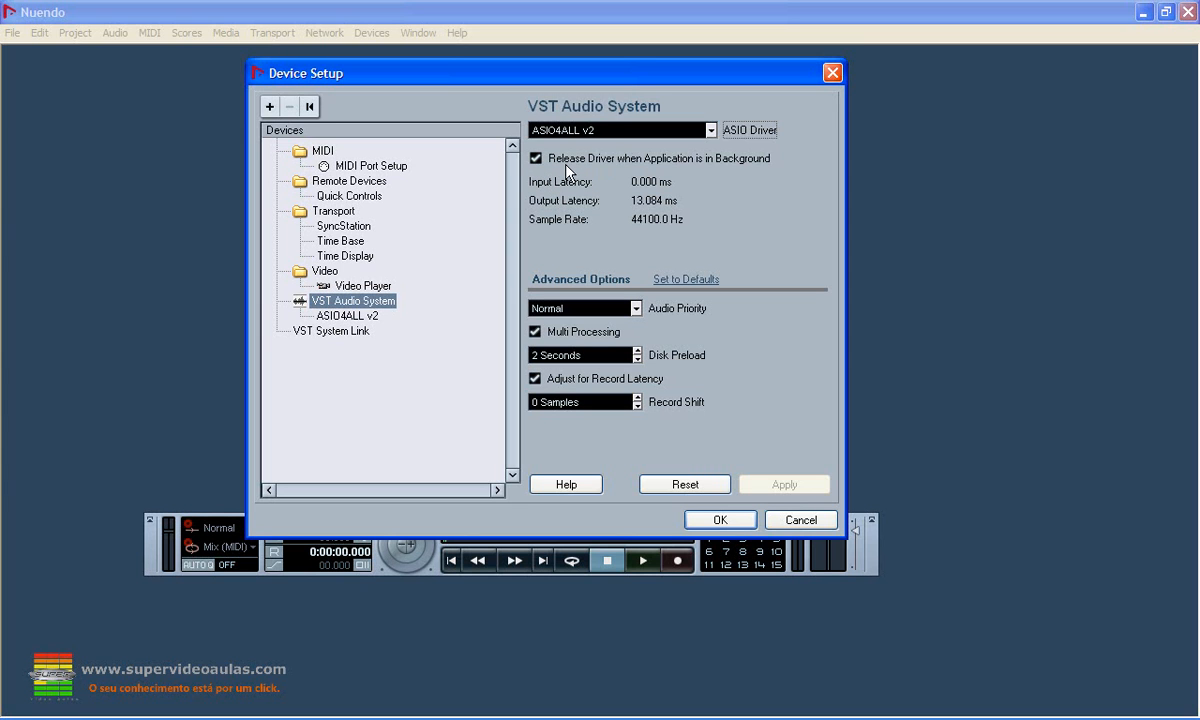
click(350, 316)
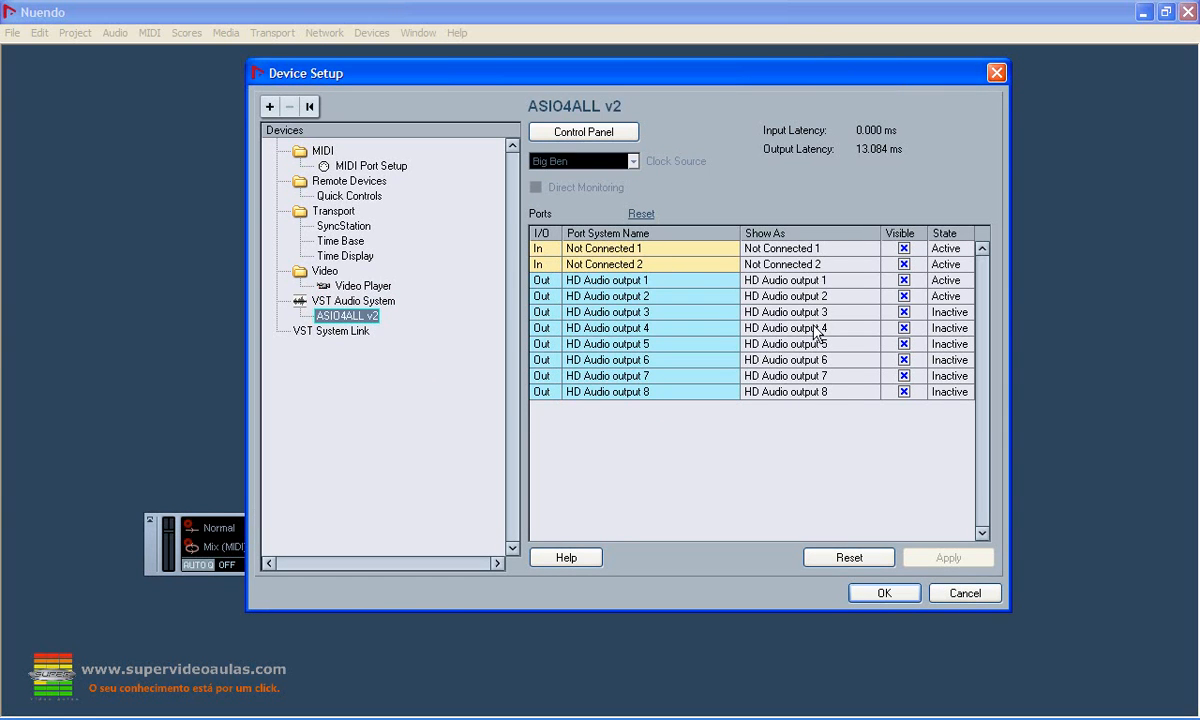
click(892, 262)
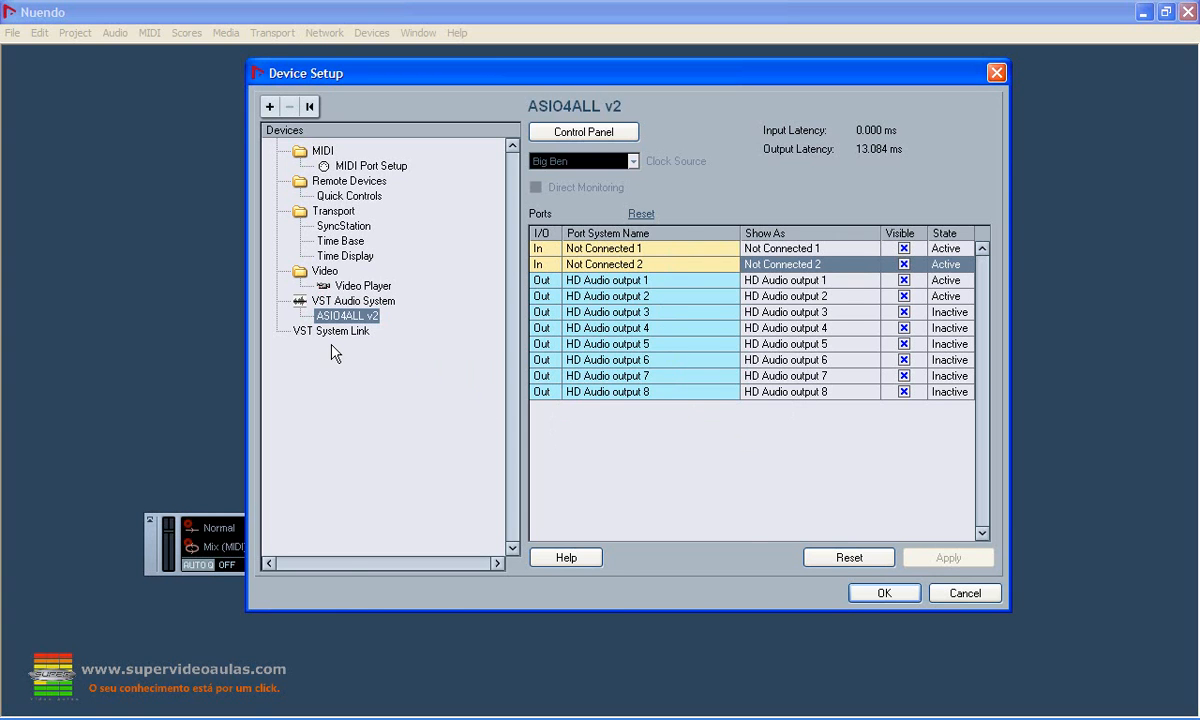
- Switch the VST Audio System's ASIO driver to ASIO DirectX Full Duplex Driver
click(353, 300)
click(620, 130)
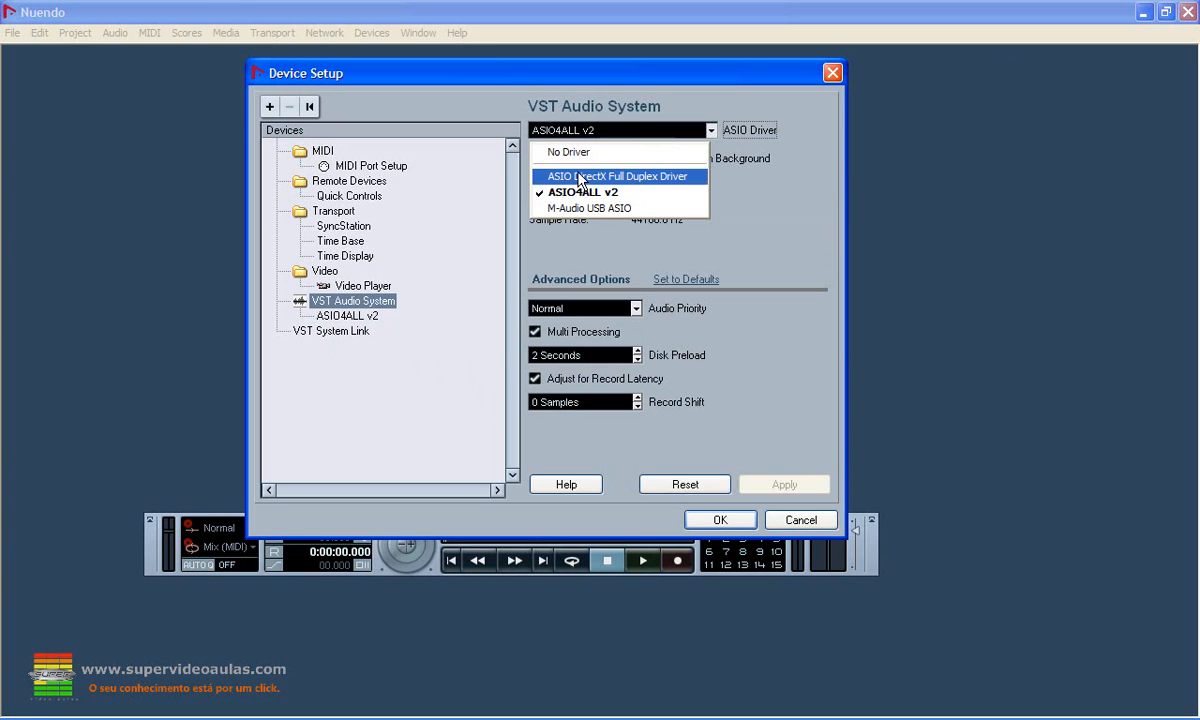
click(579, 177)
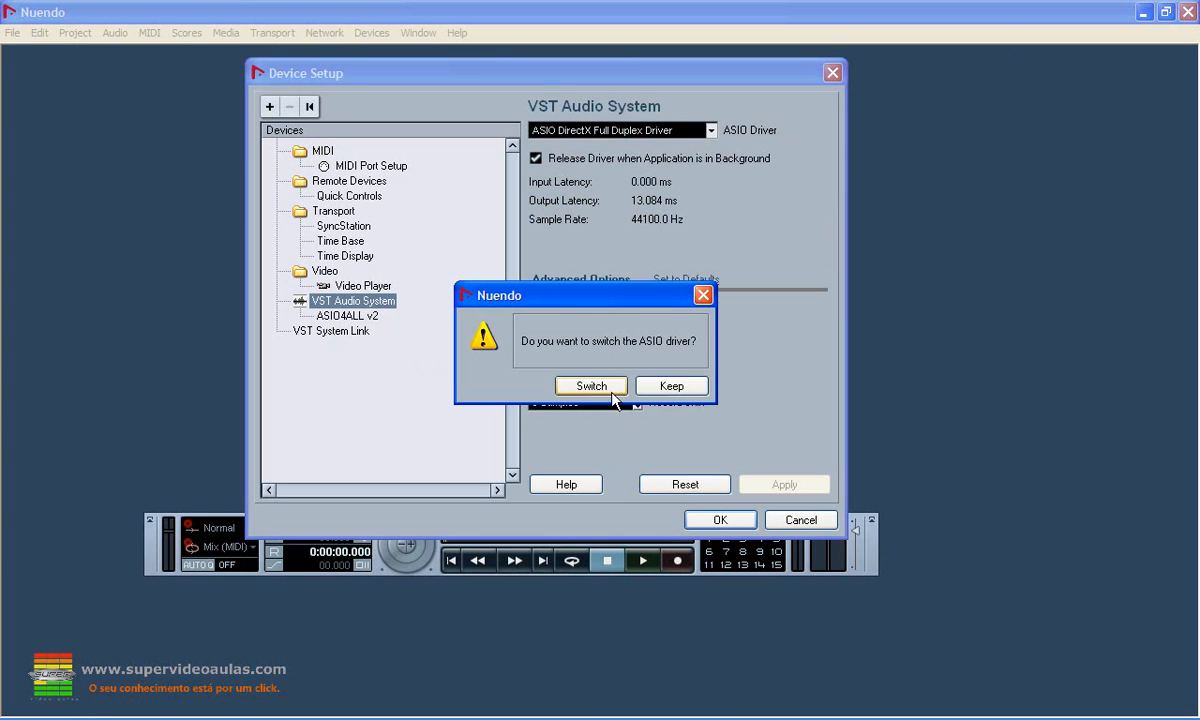
click(591, 386)
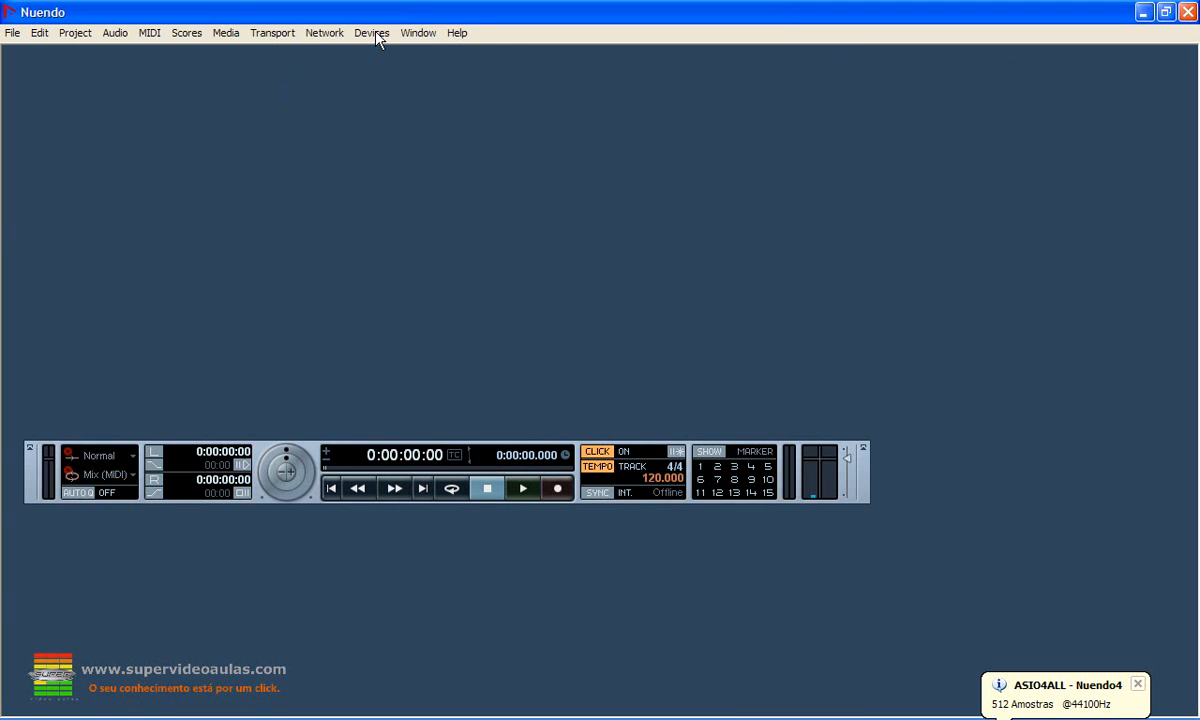
- Reopen Device Setup and switch the VST Audio System's ASIO driver to M-Audio USB ASIO
click(373, 33)
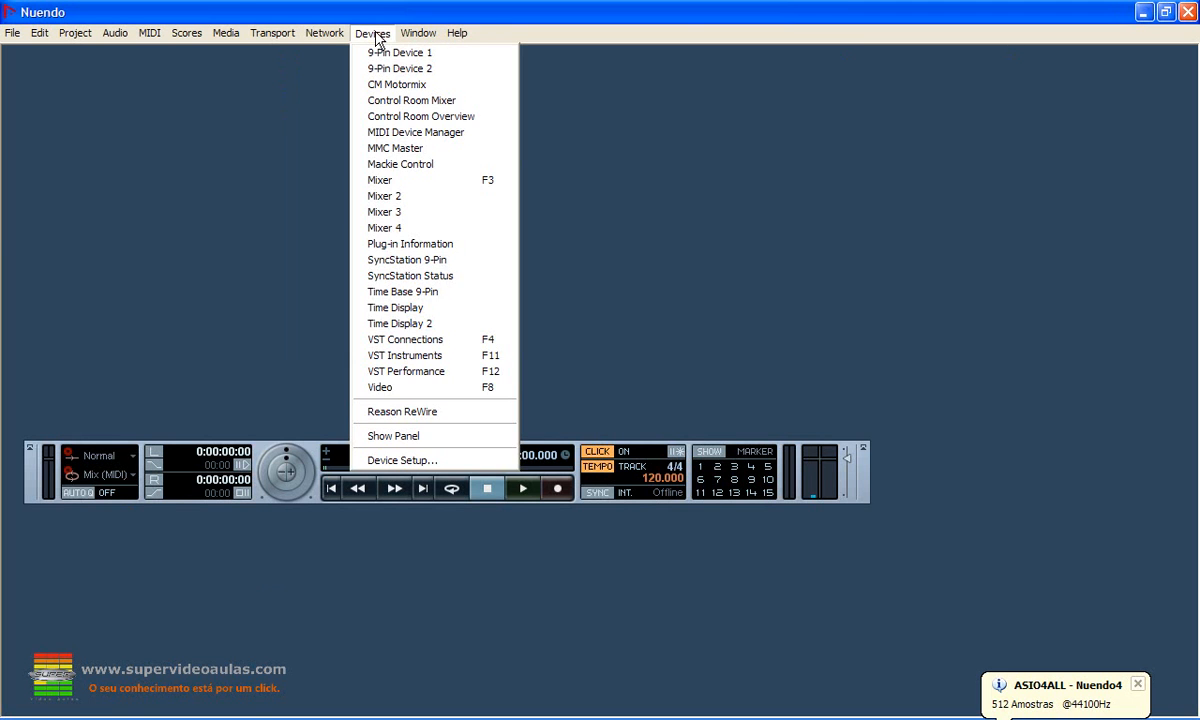
click(365, 460)
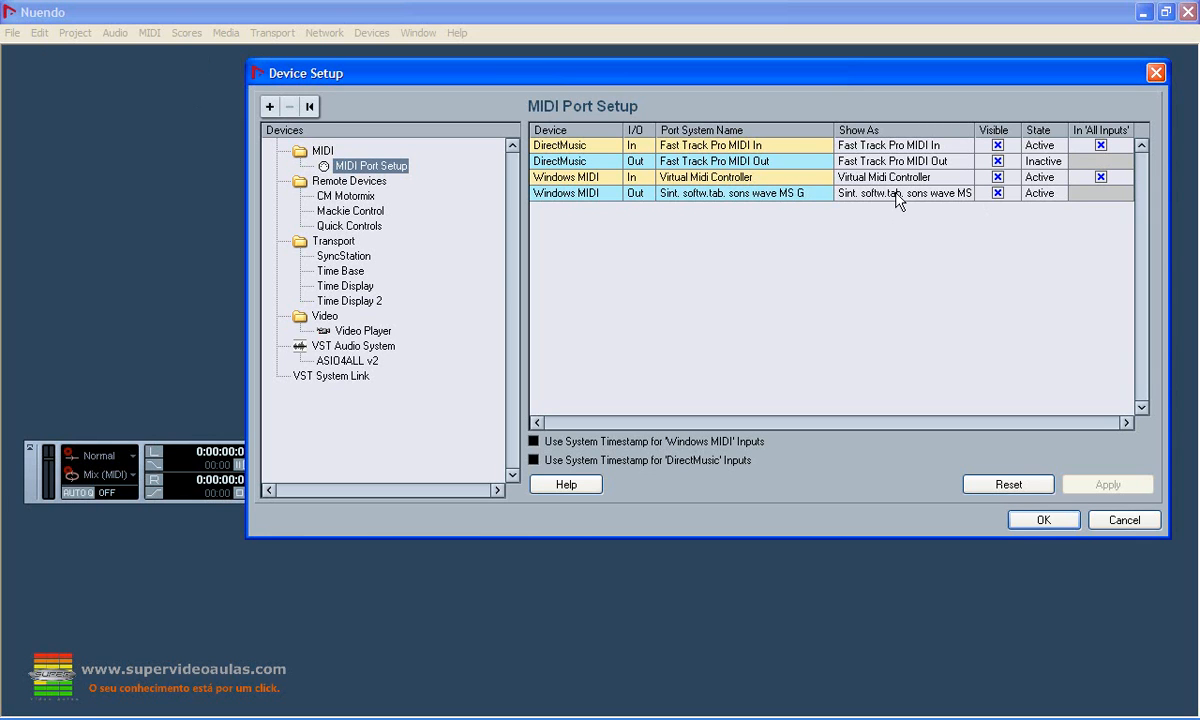
click(358, 349)
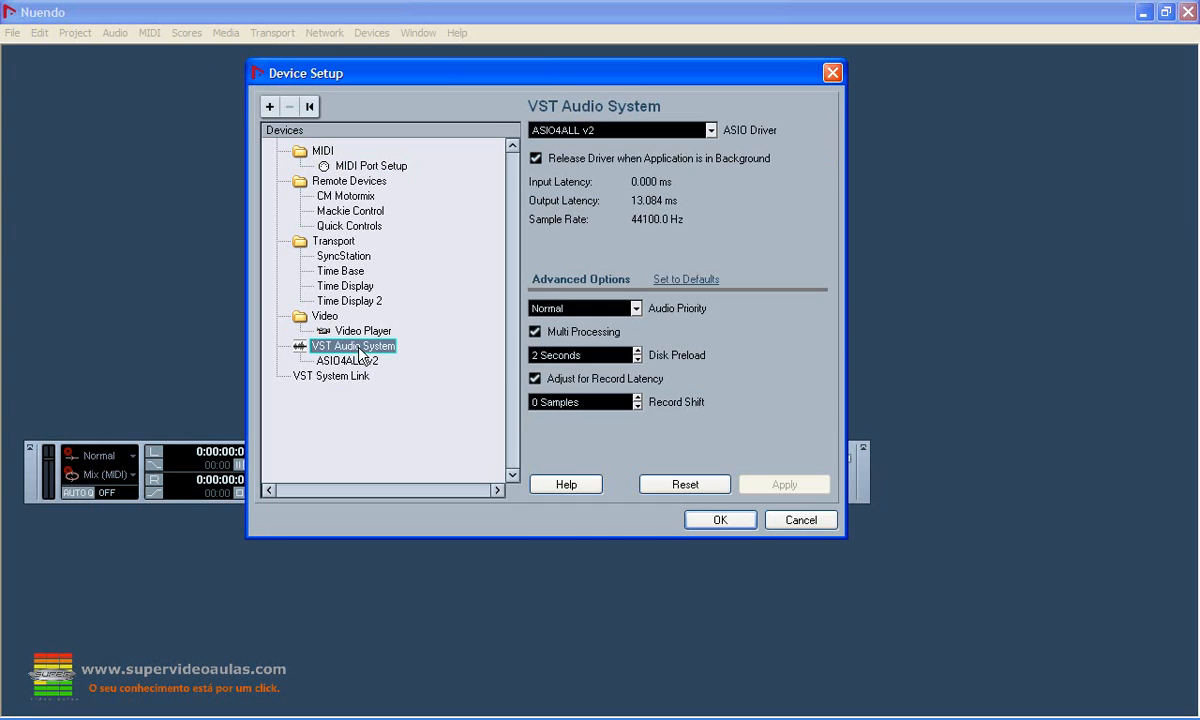
click(711, 131)
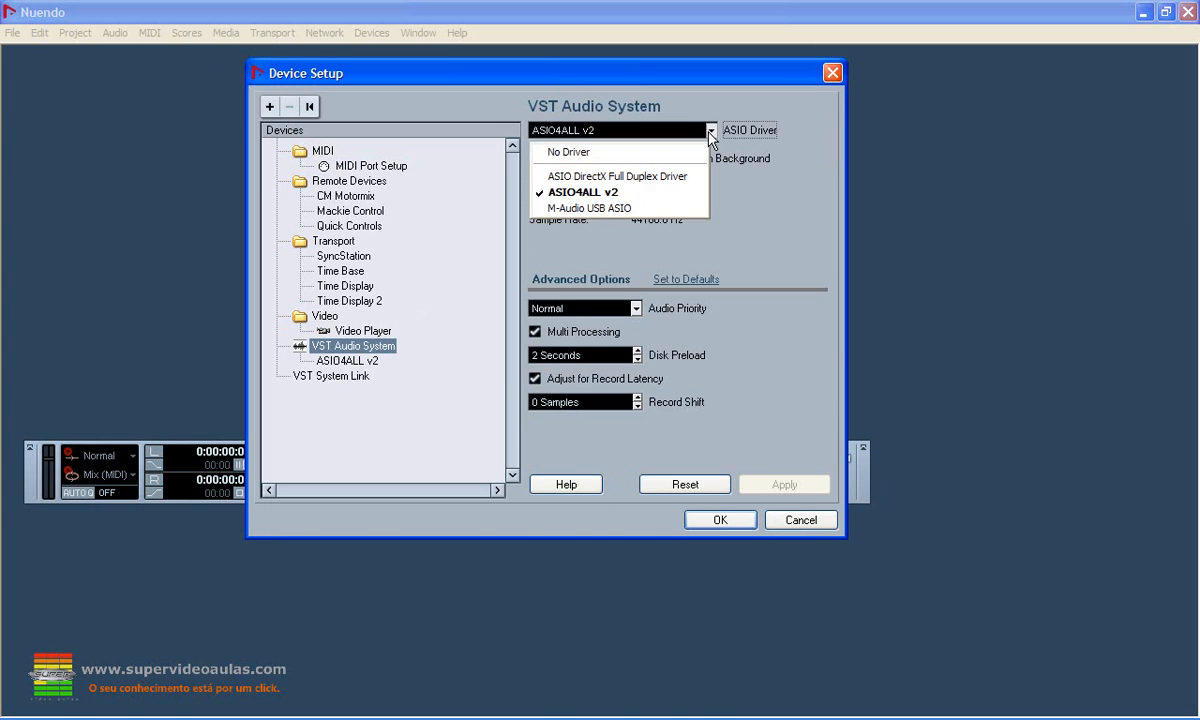
click(685, 208)
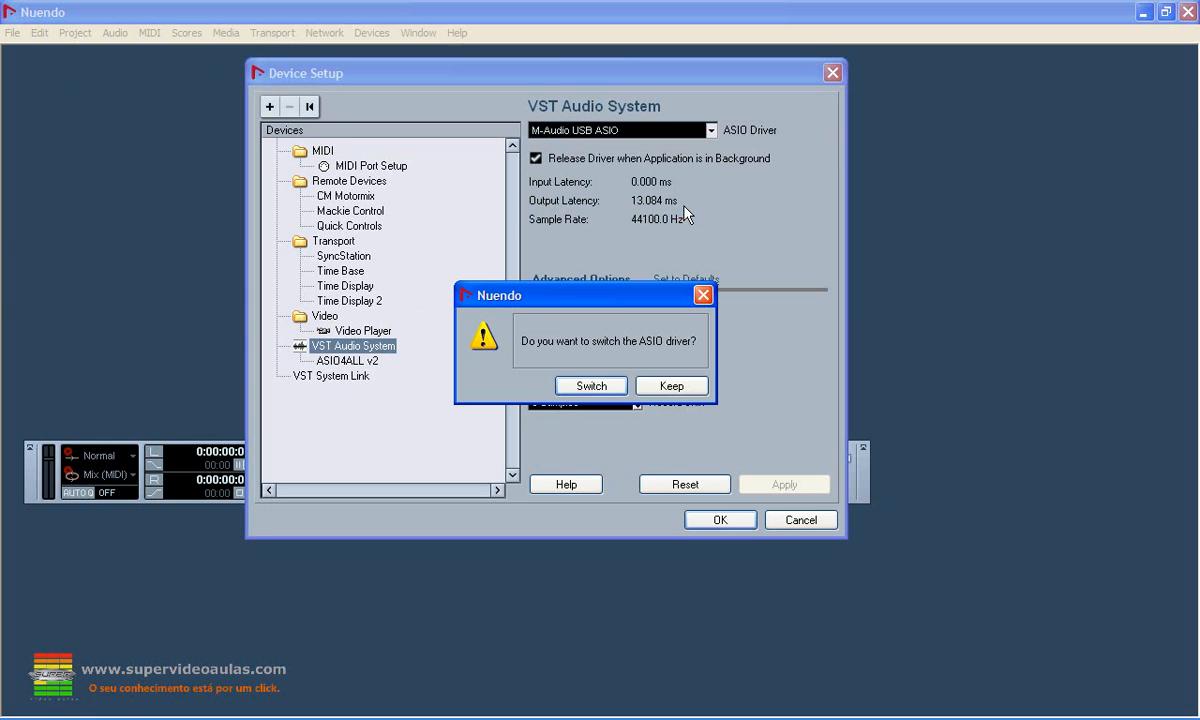
click(590, 386)
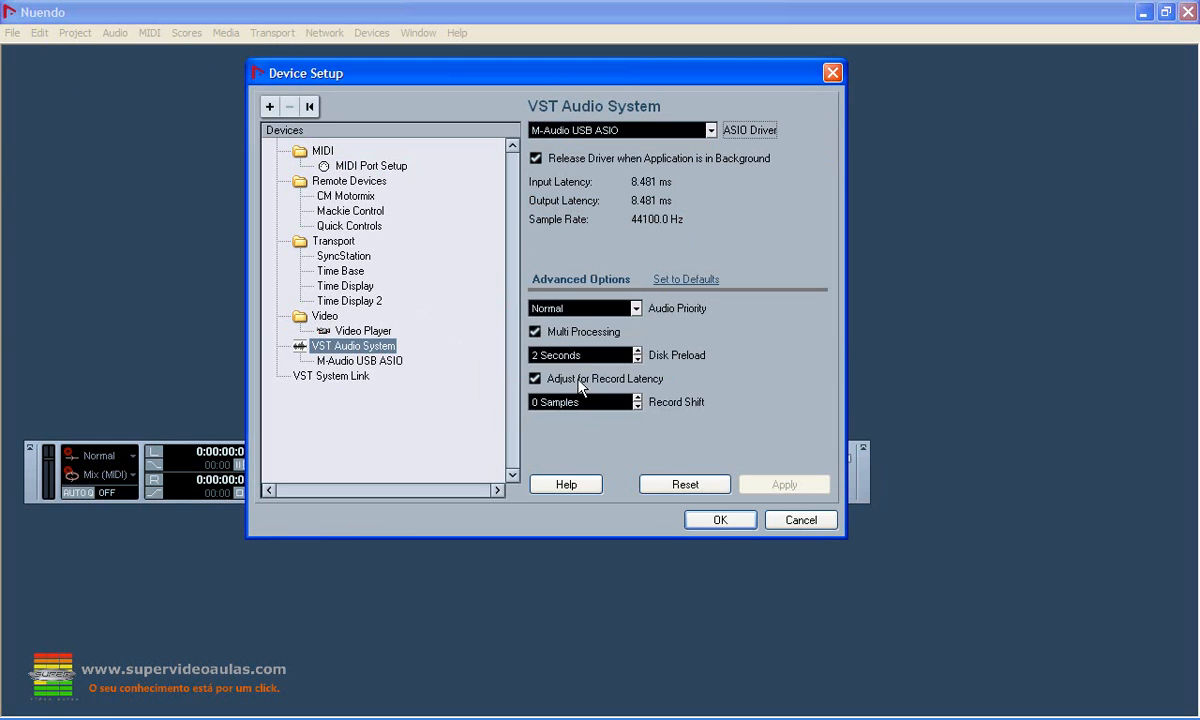
- Review the MIDI Port Setup and VST Audio System pages, and accept the device settings
click(347, 168)
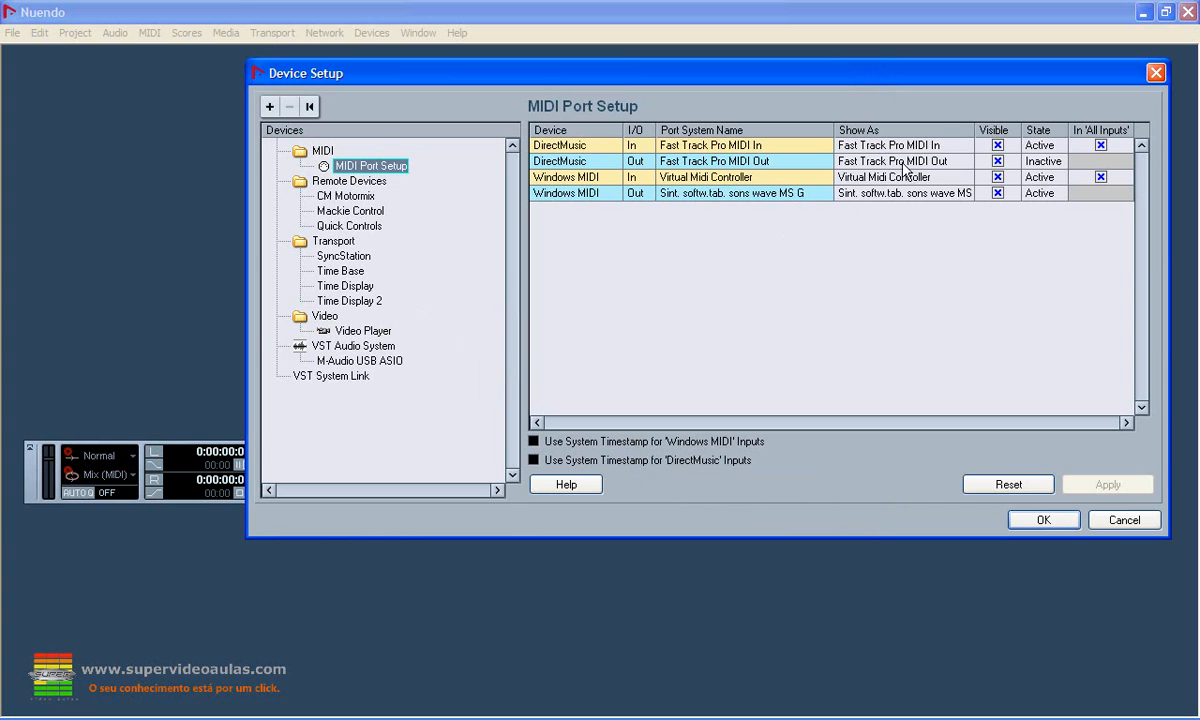
click(350, 345)
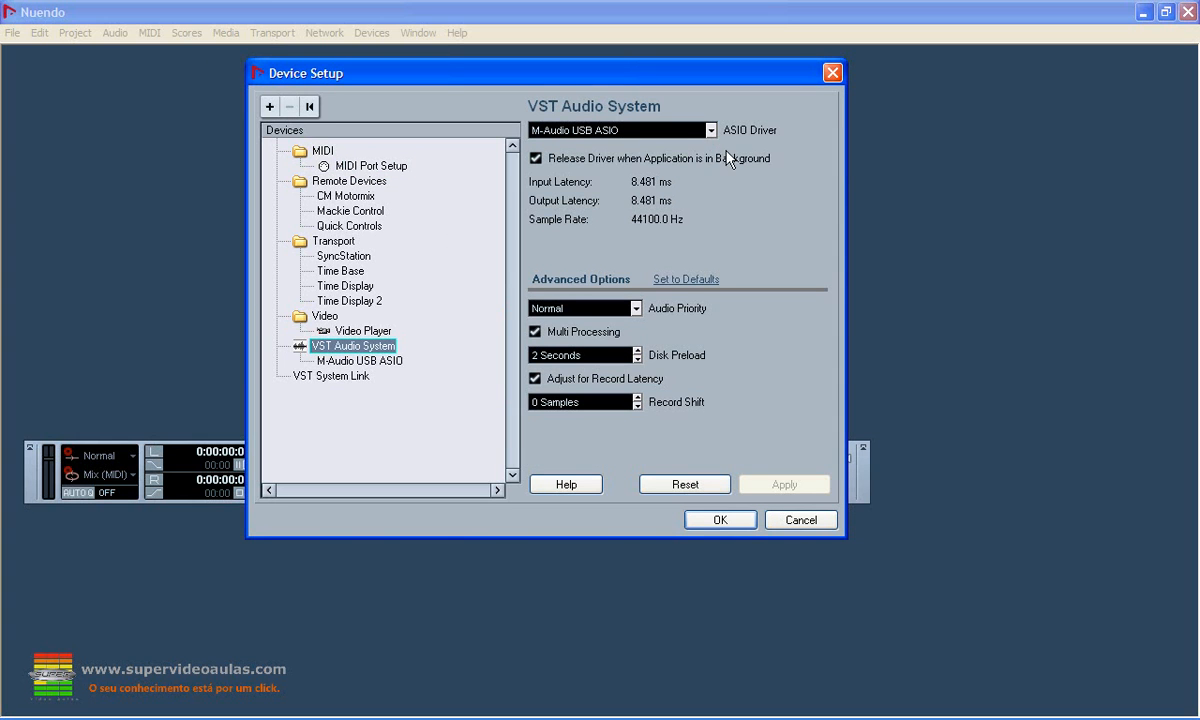
click(365, 166)
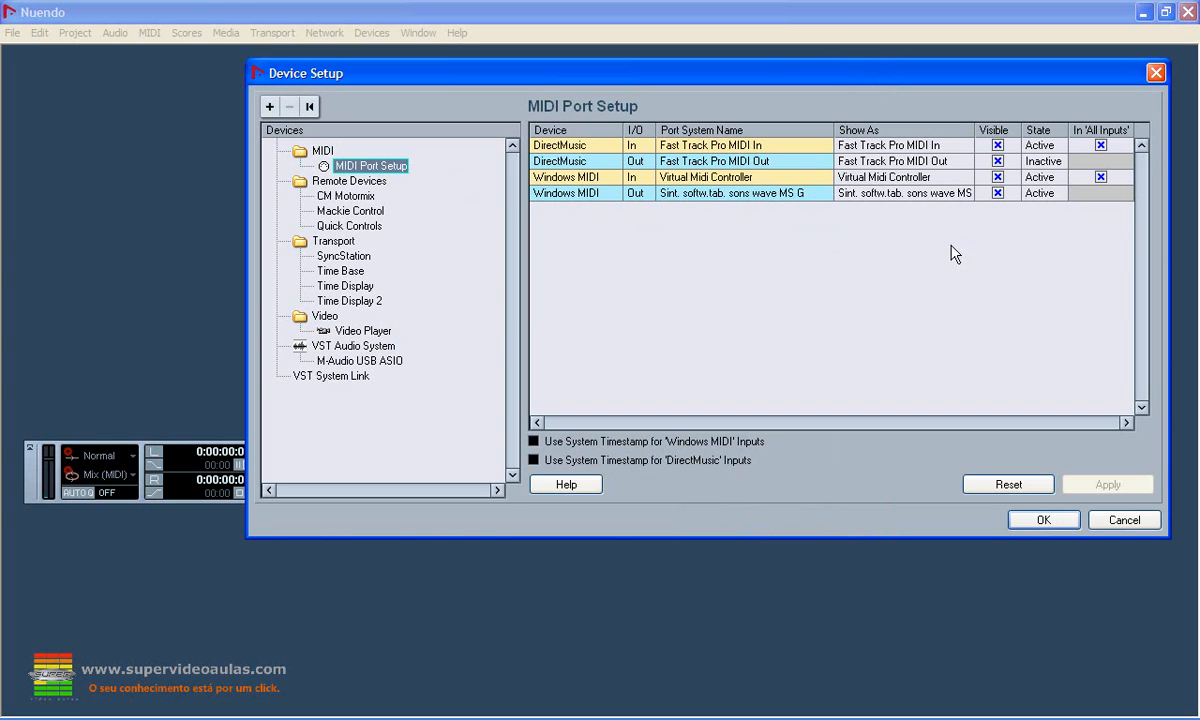
click(1045, 519)
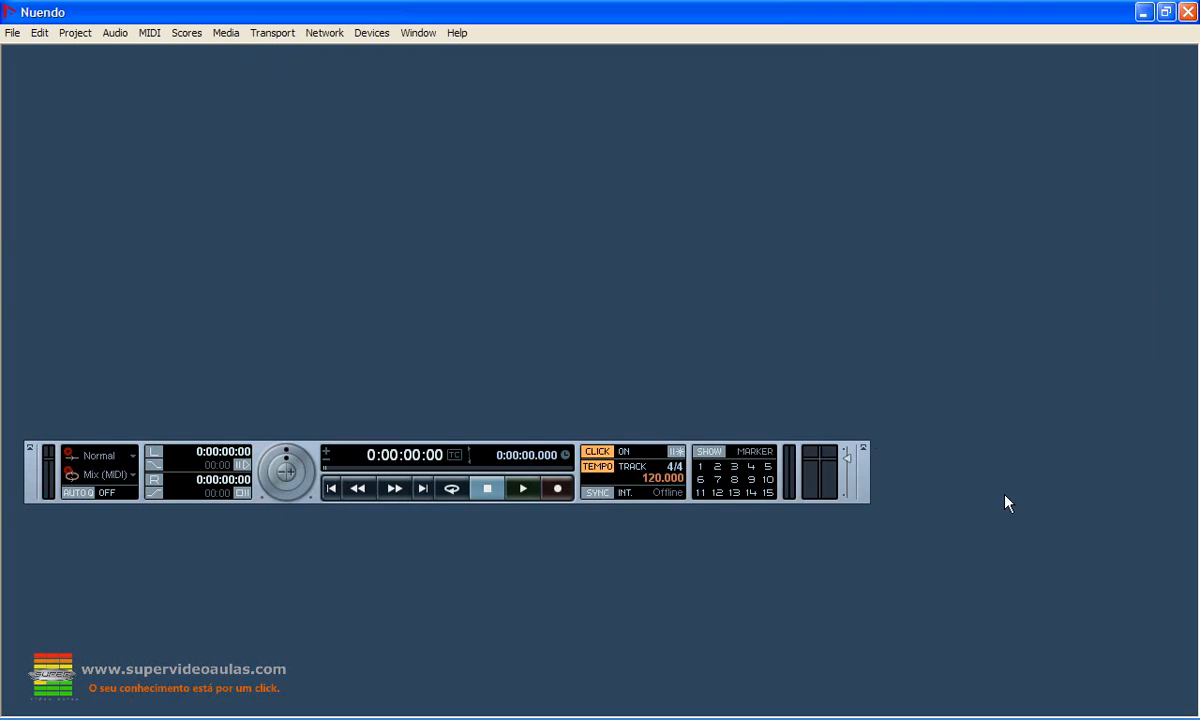
- Create a new project with the Desktop as its project folder
click(17, 33)
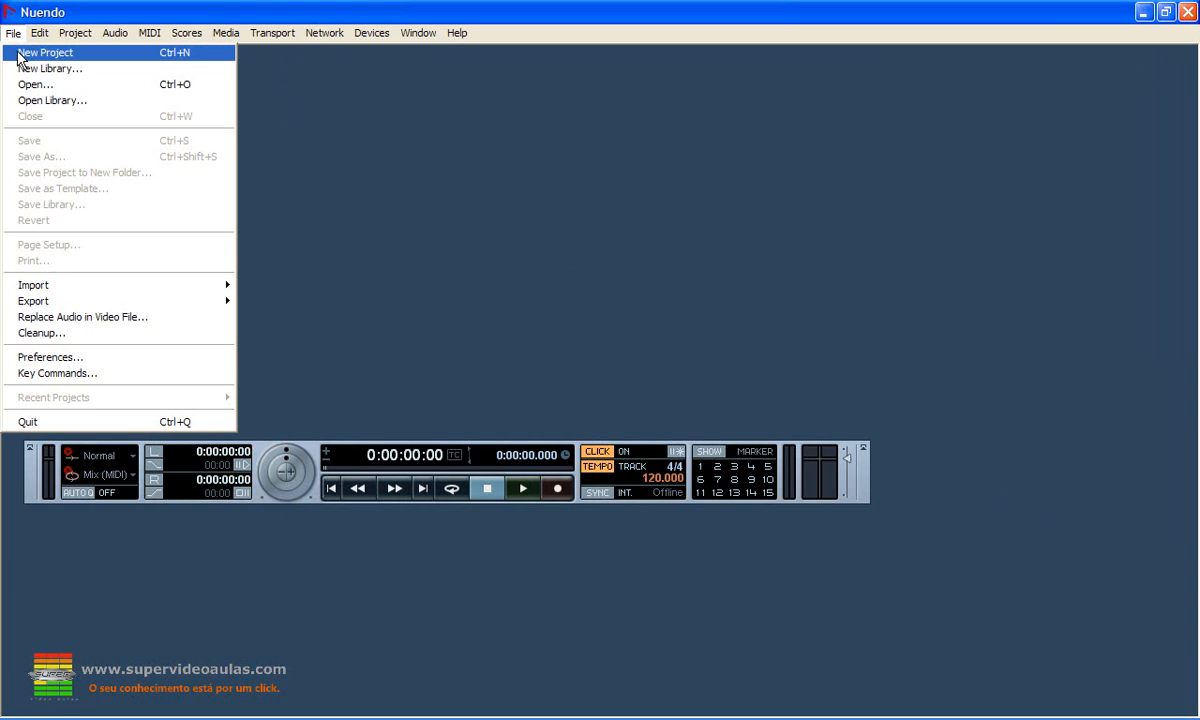
click(22, 53)
click(618, 464)
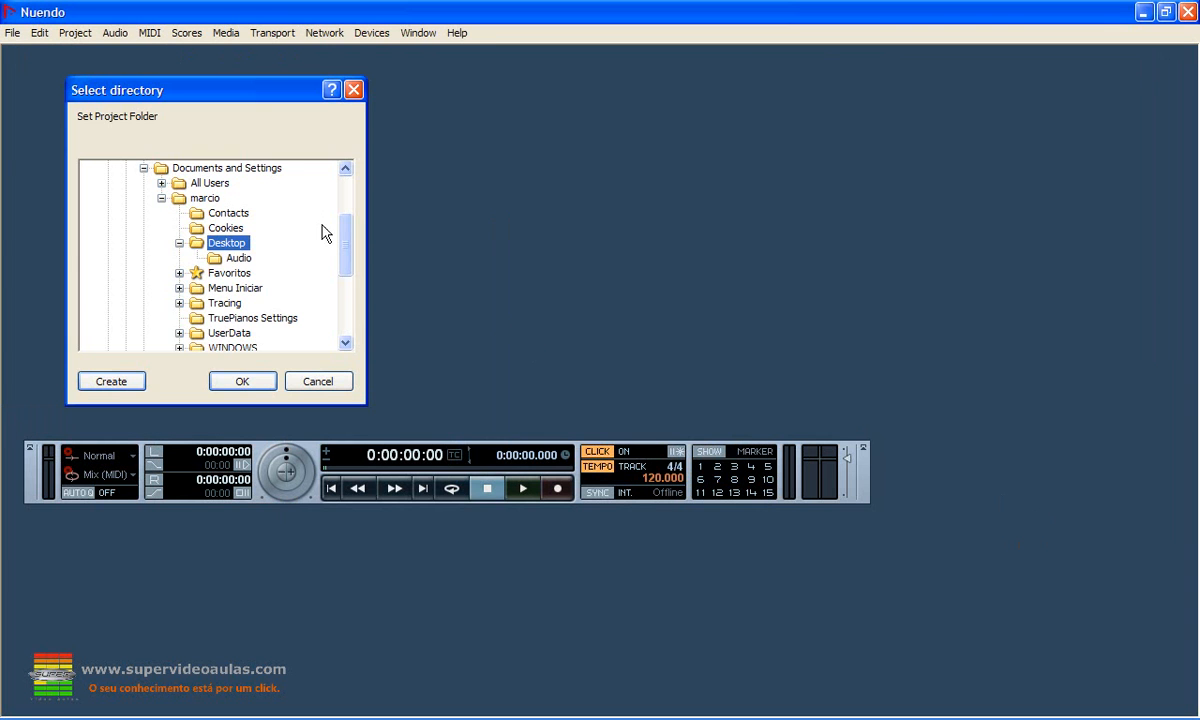
click(248, 381)
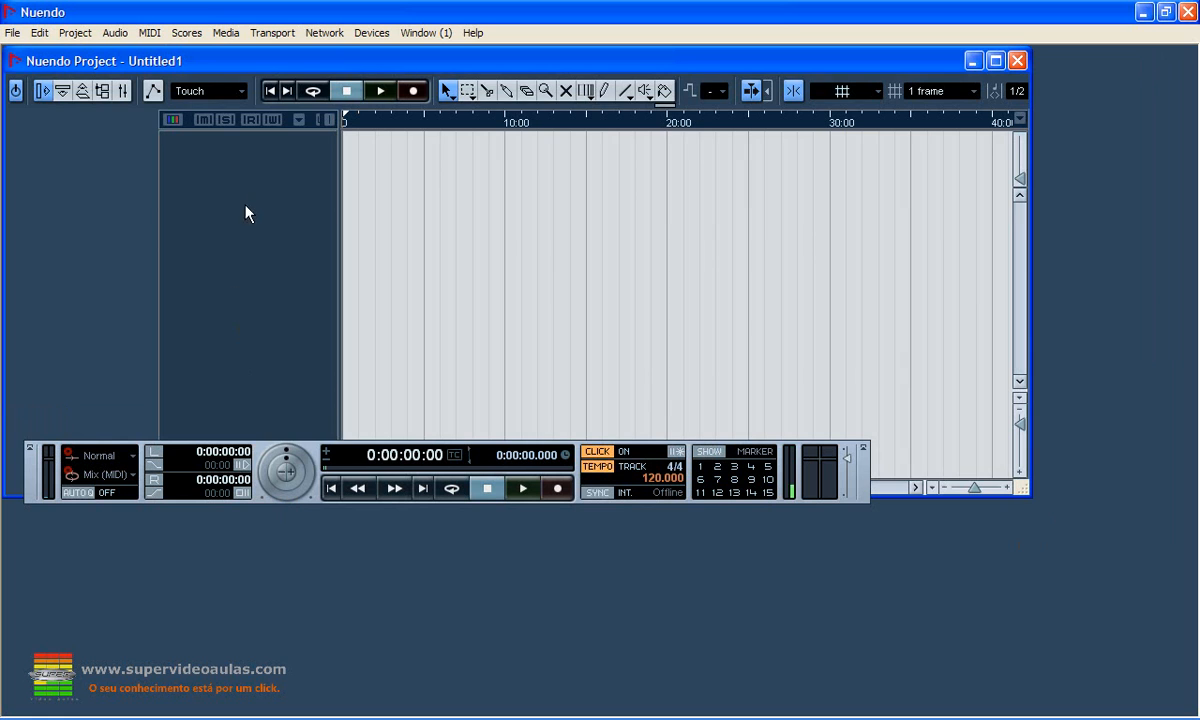
- Add one MIDI track to the project and maximize the project window
right_click(234, 176)
click(295, 229)
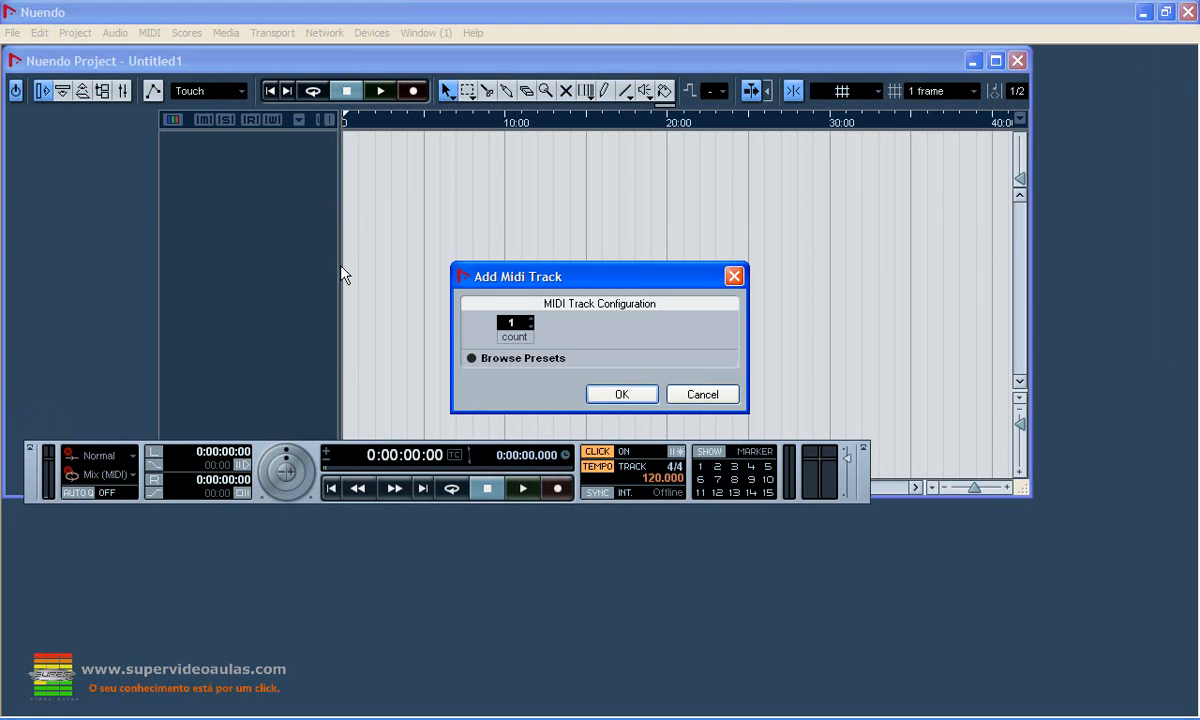
click(620, 394)
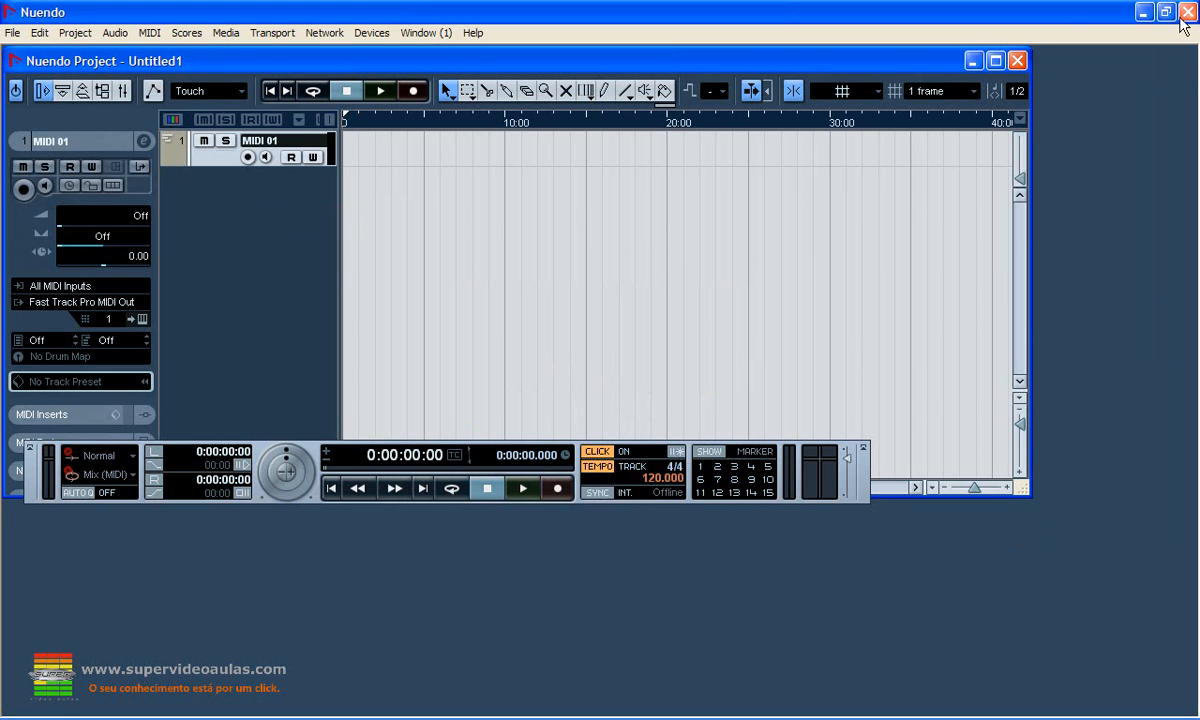
click(1000, 62)
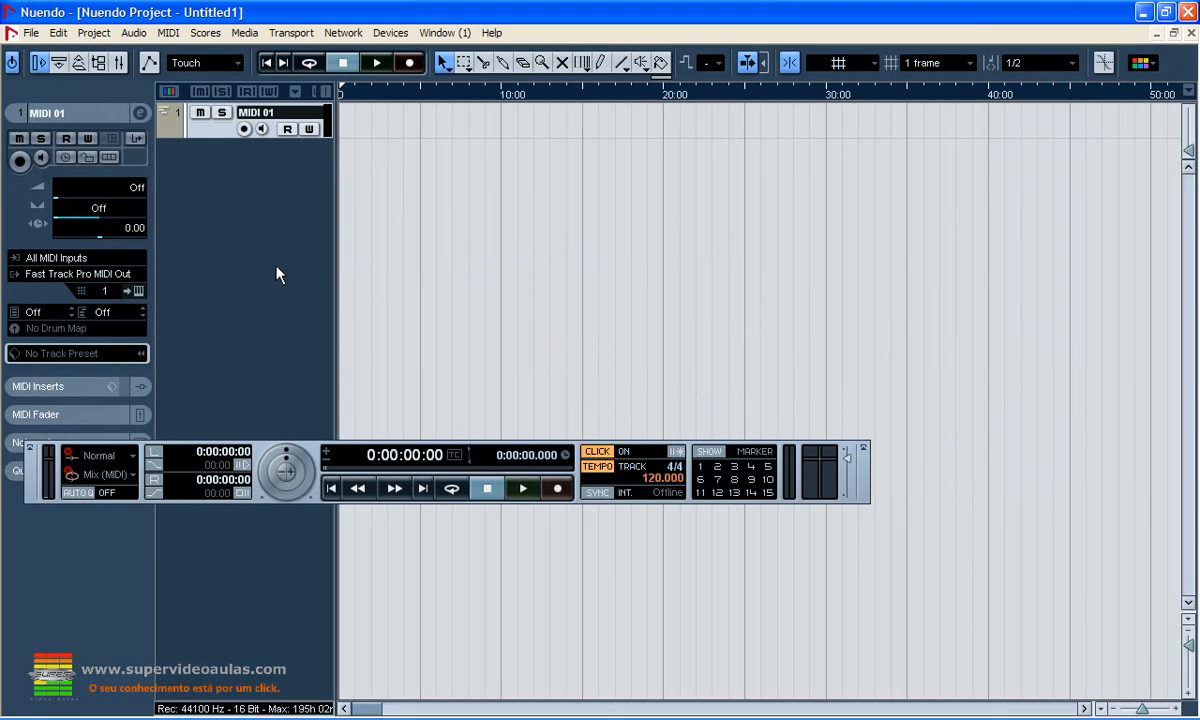
- Set the MIDI 01 track's input to Virtual Midi Controller and its output to Fast Track Pro MIDI Out
click(50, 258)
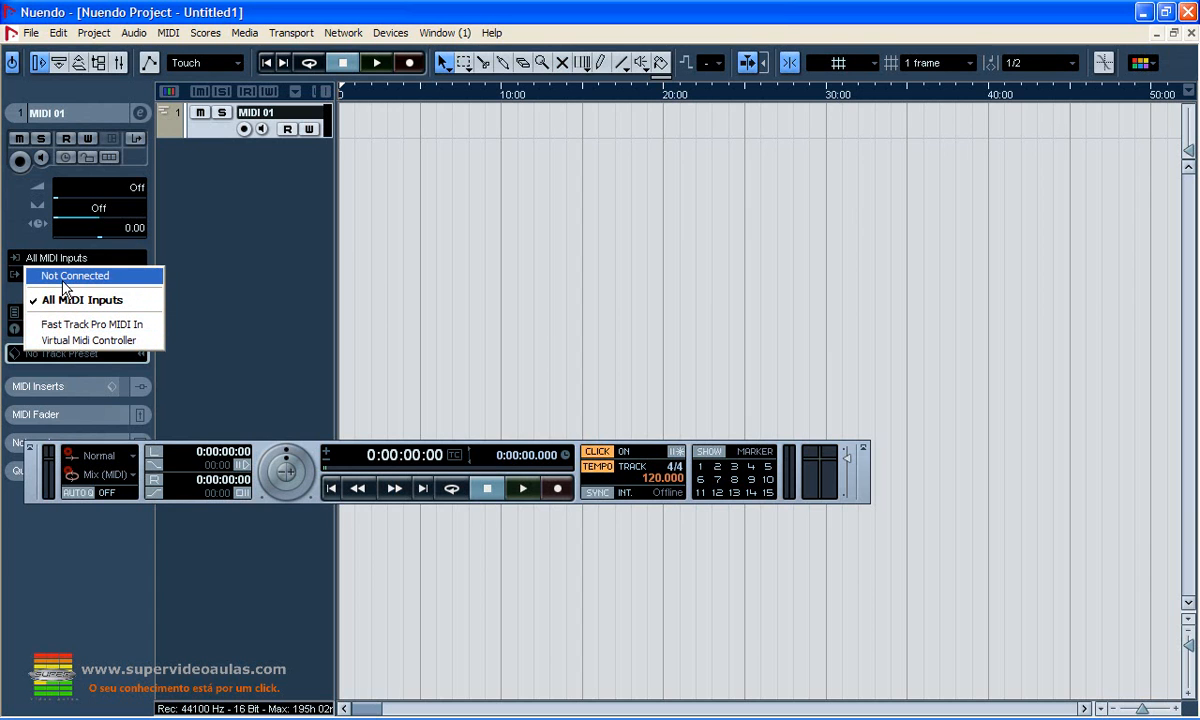
click(79, 344)
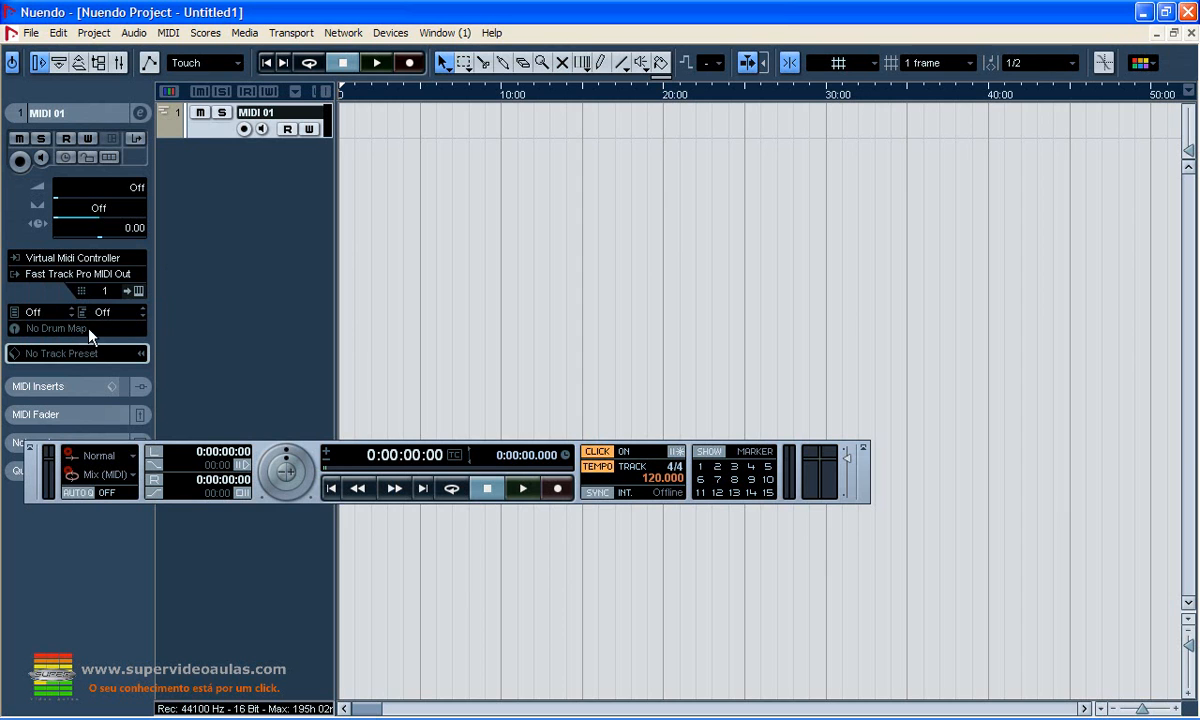
click(117, 274)
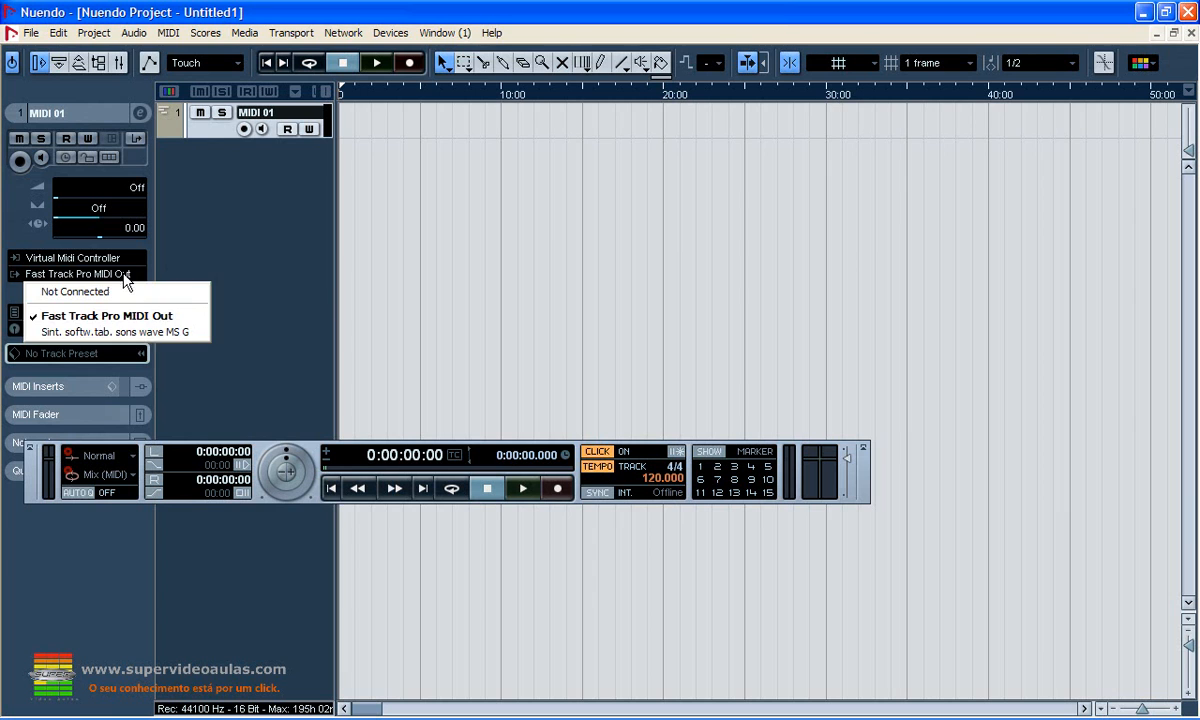
click(72, 316)
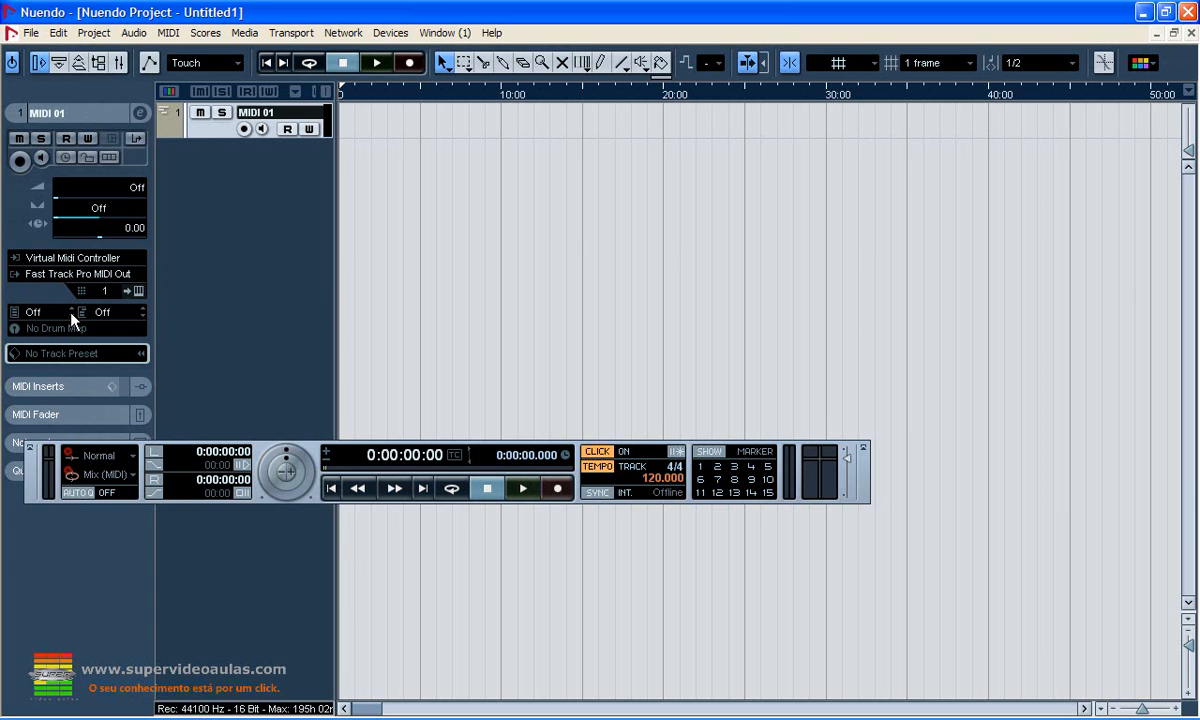
- Hide the Fast Track Pro MIDI In and MIDI Out ports in the MIDI Port Setup and accept the device settings
click(385, 33)
click(426, 460)
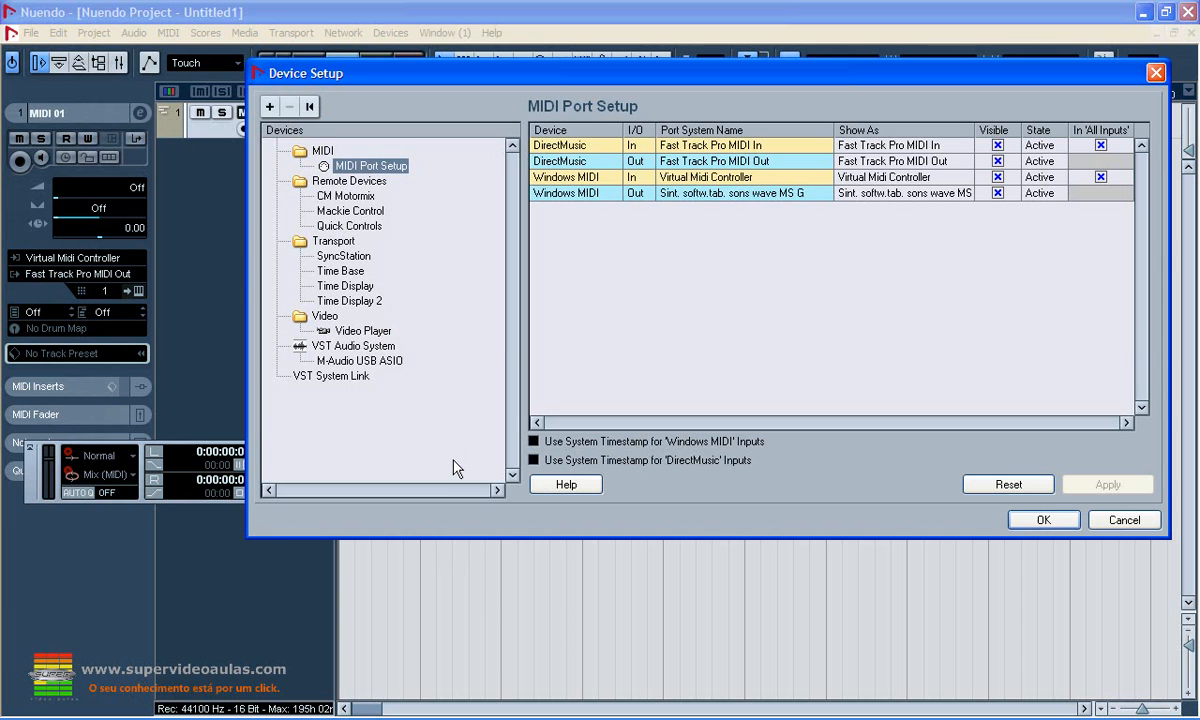
click(999, 146)
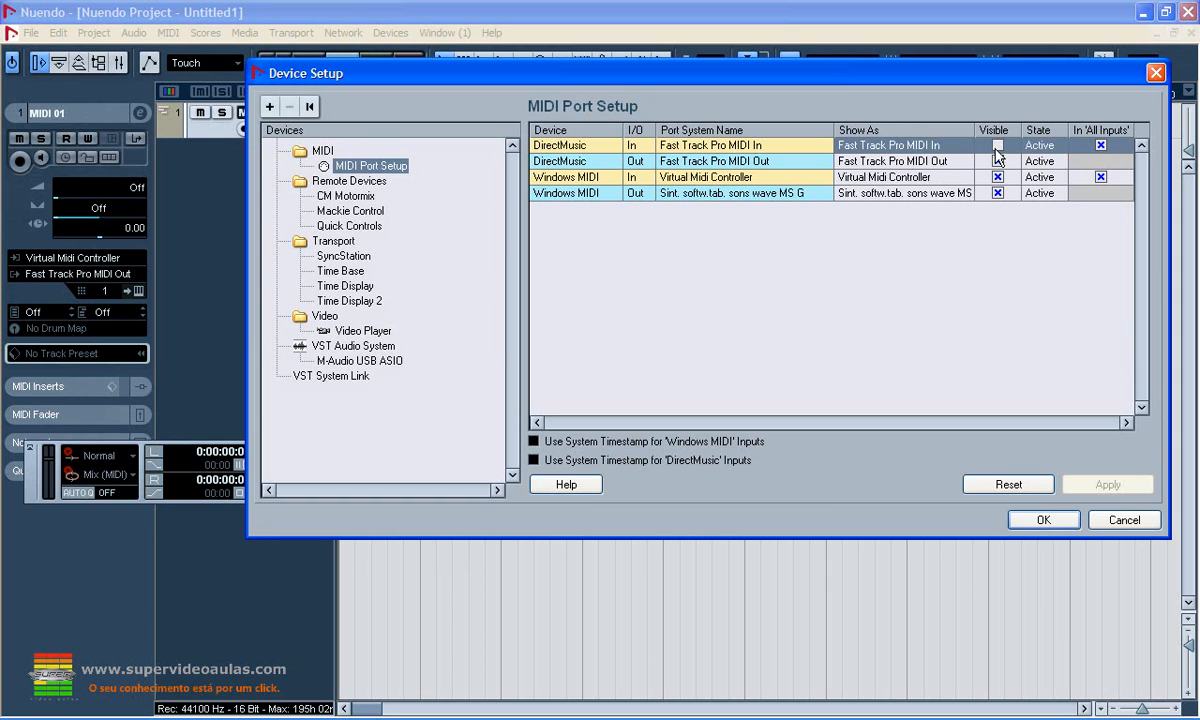
click(996, 162)
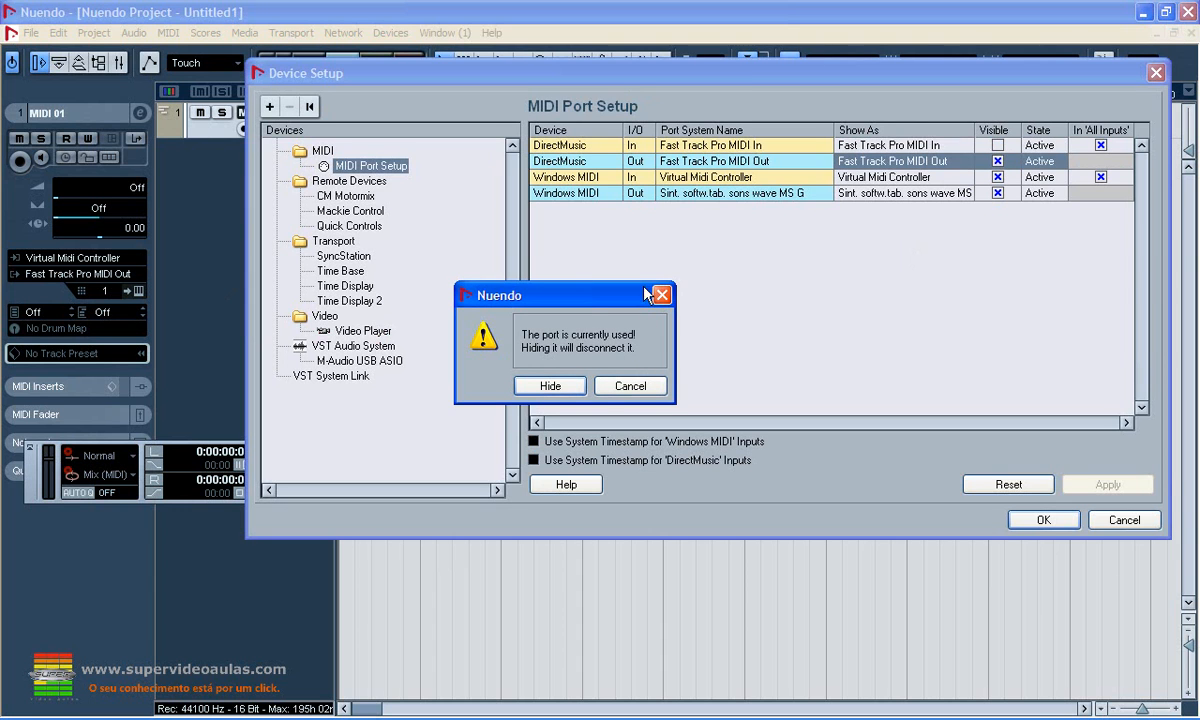
click(550, 386)
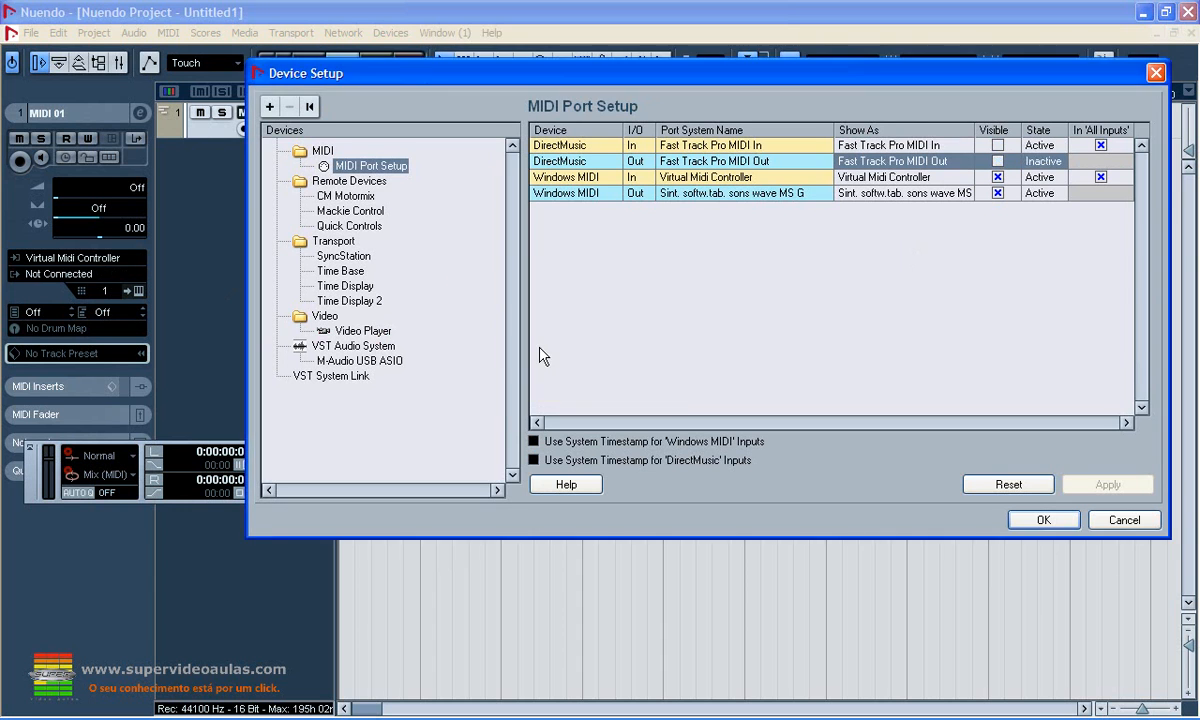
click(1030, 518)
- Check which ports are offered for the MIDI 01 track's input and output
click(80, 258)
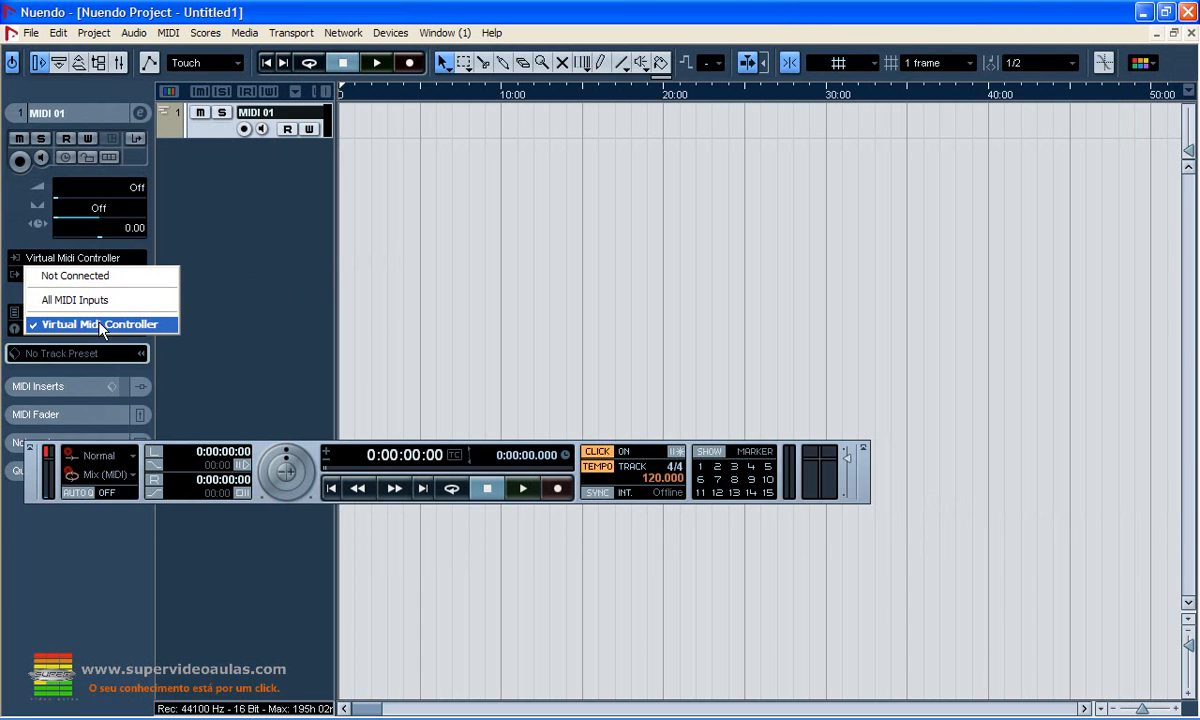
click(112, 261)
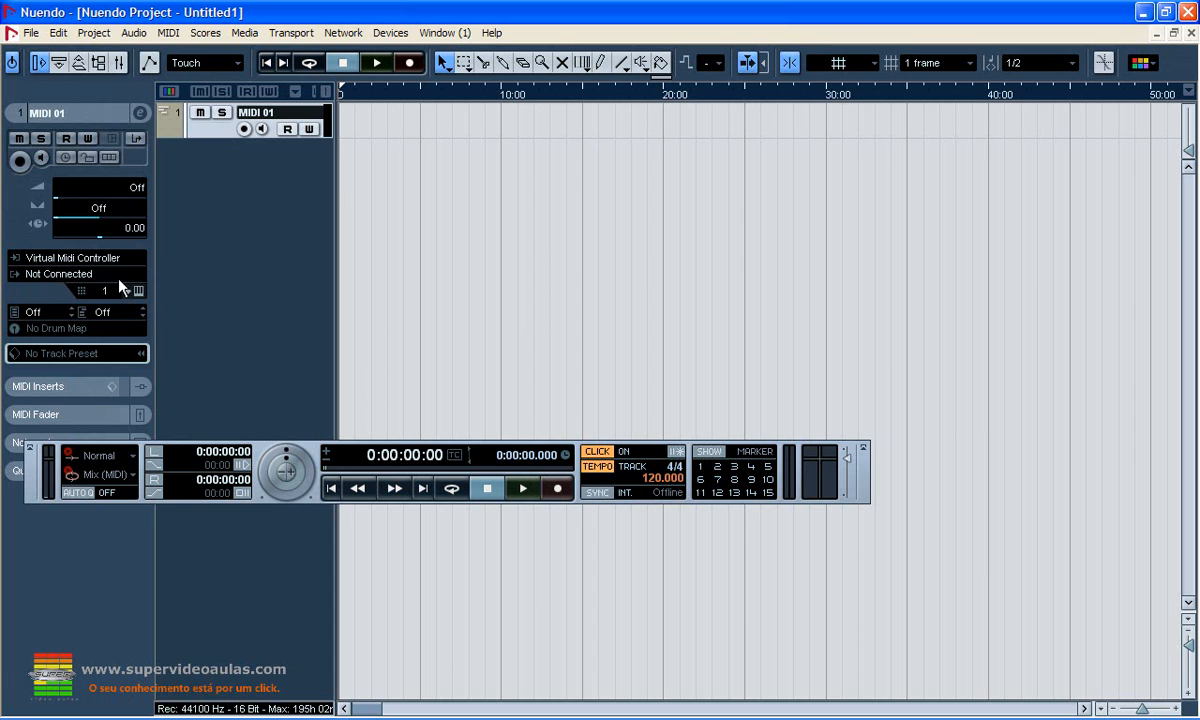
click(112, 273)
click(252, 274)
- Make the Fast Track Pro MIDI In and MIDI Out ports visible again in the MIDI Port Setup
click(391, 33)
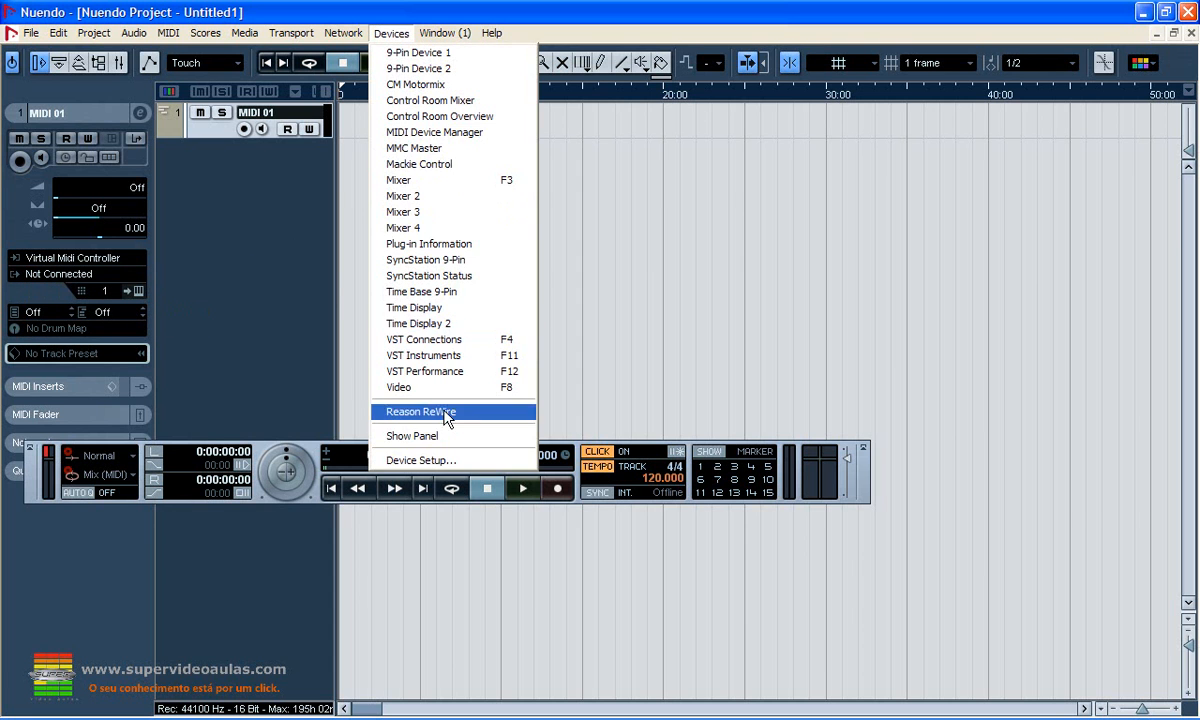
click(429, 533)
click(997, 161)
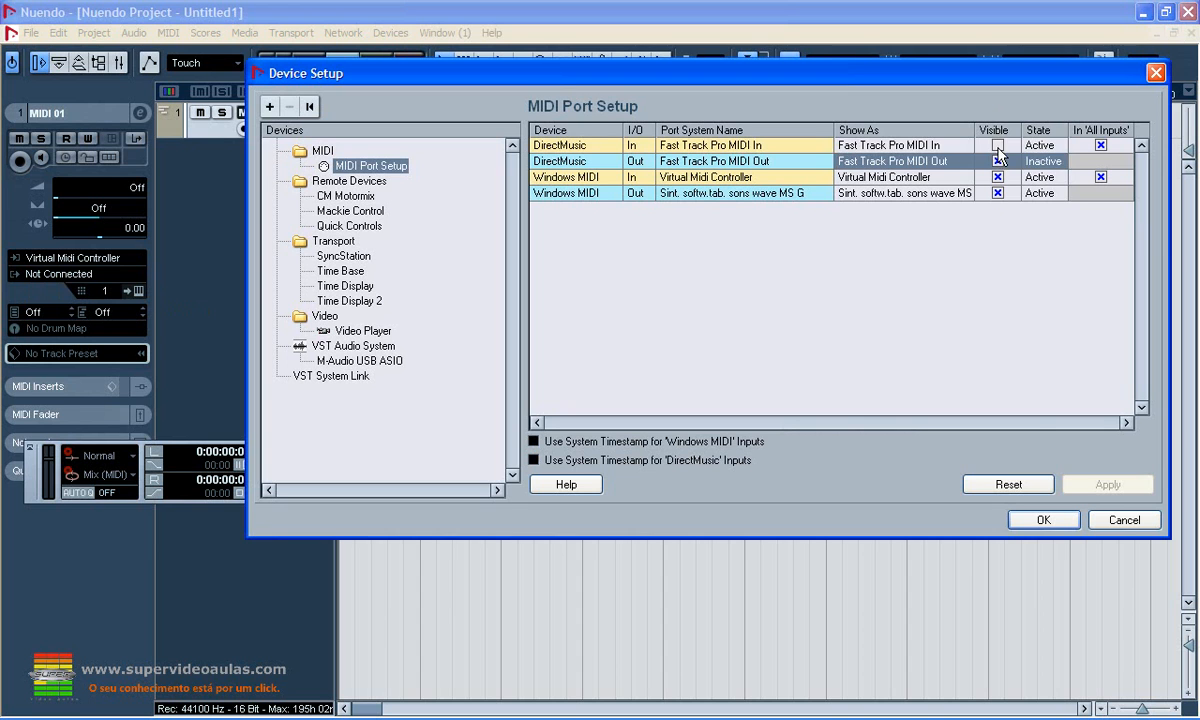
click(997, 145)
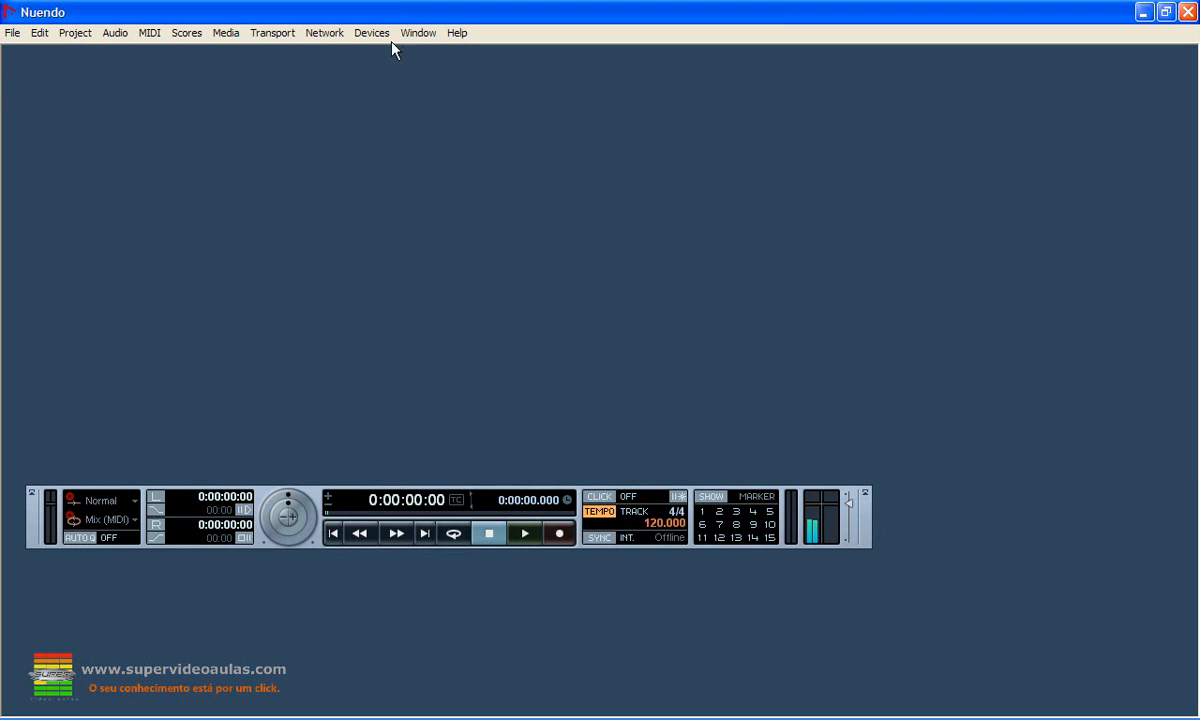
- Open VST Connections, hide the transport panel, and display the input buses with all their channels expanded
click(383, 36)
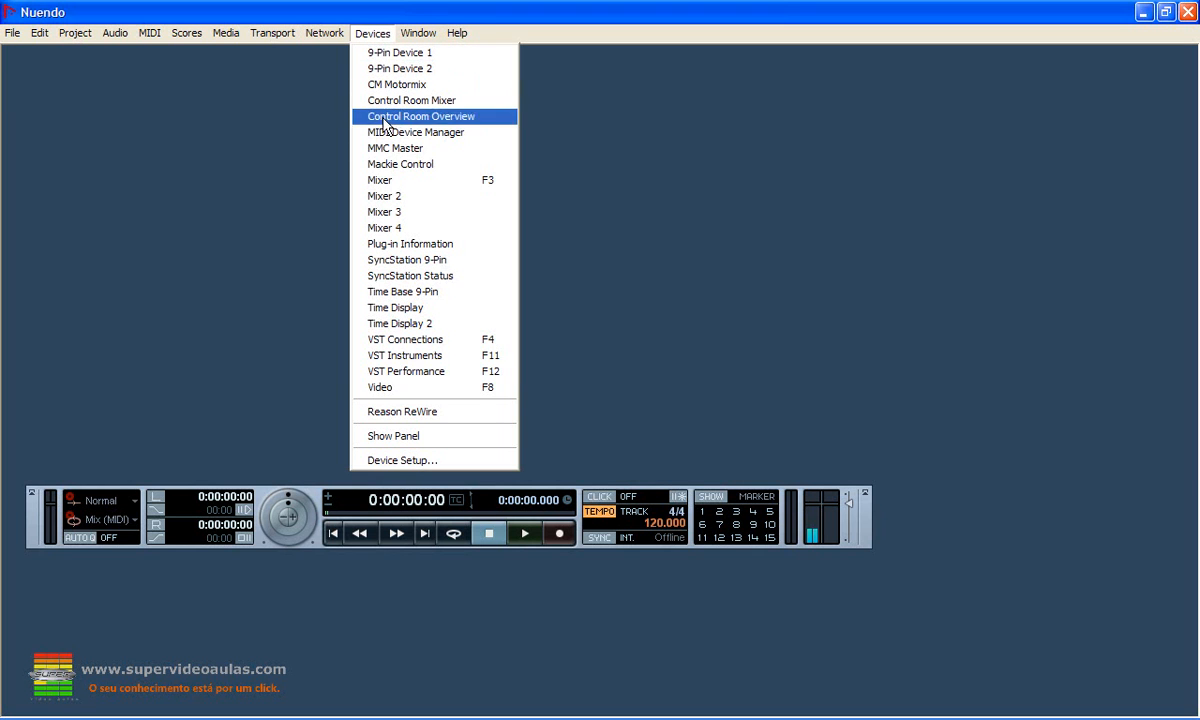
click(420, 344)
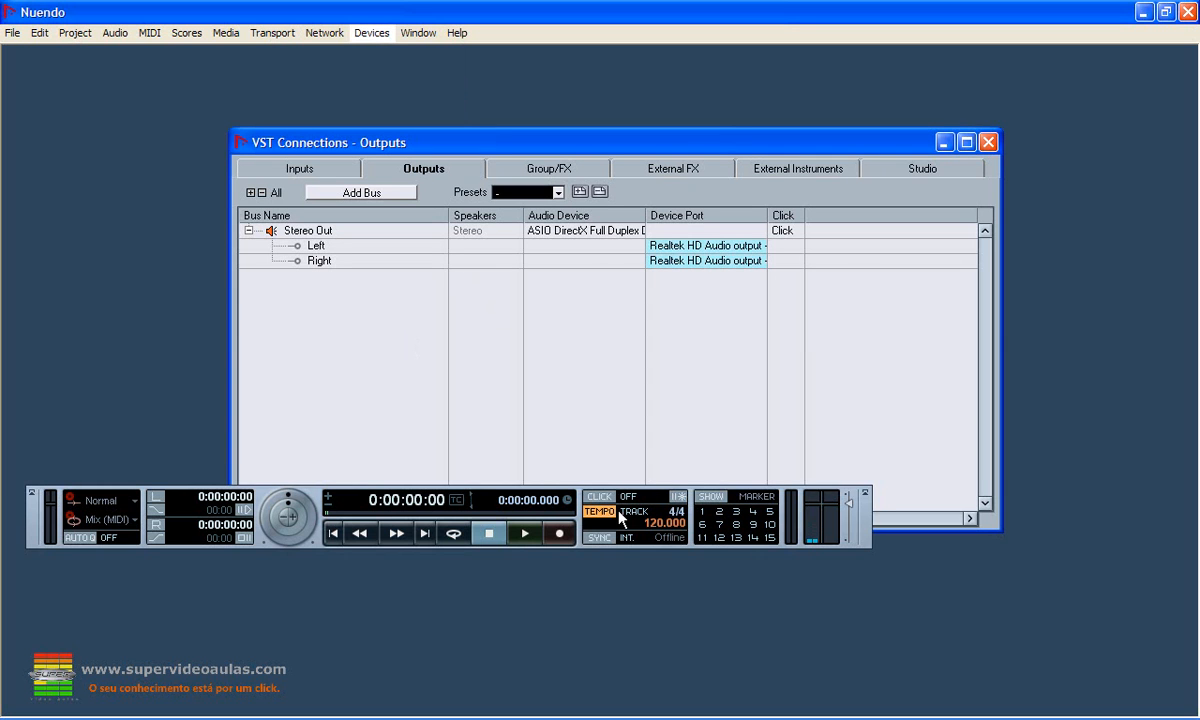
click(864, 491)
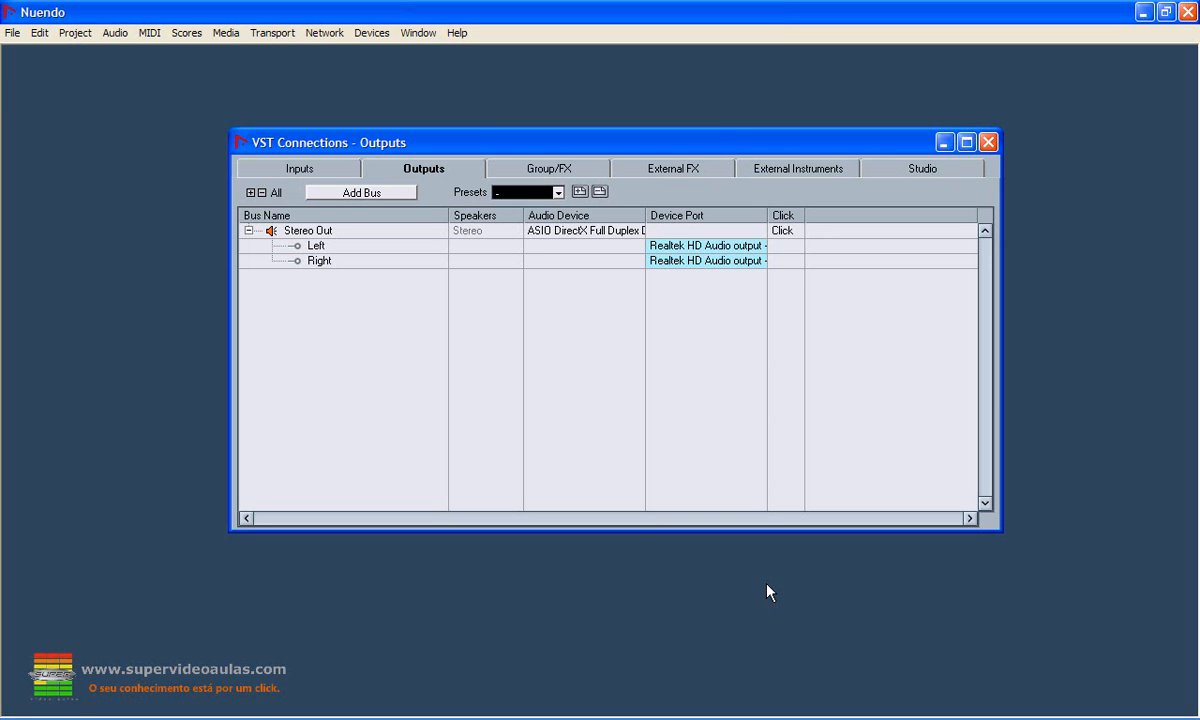
click(274, 174)
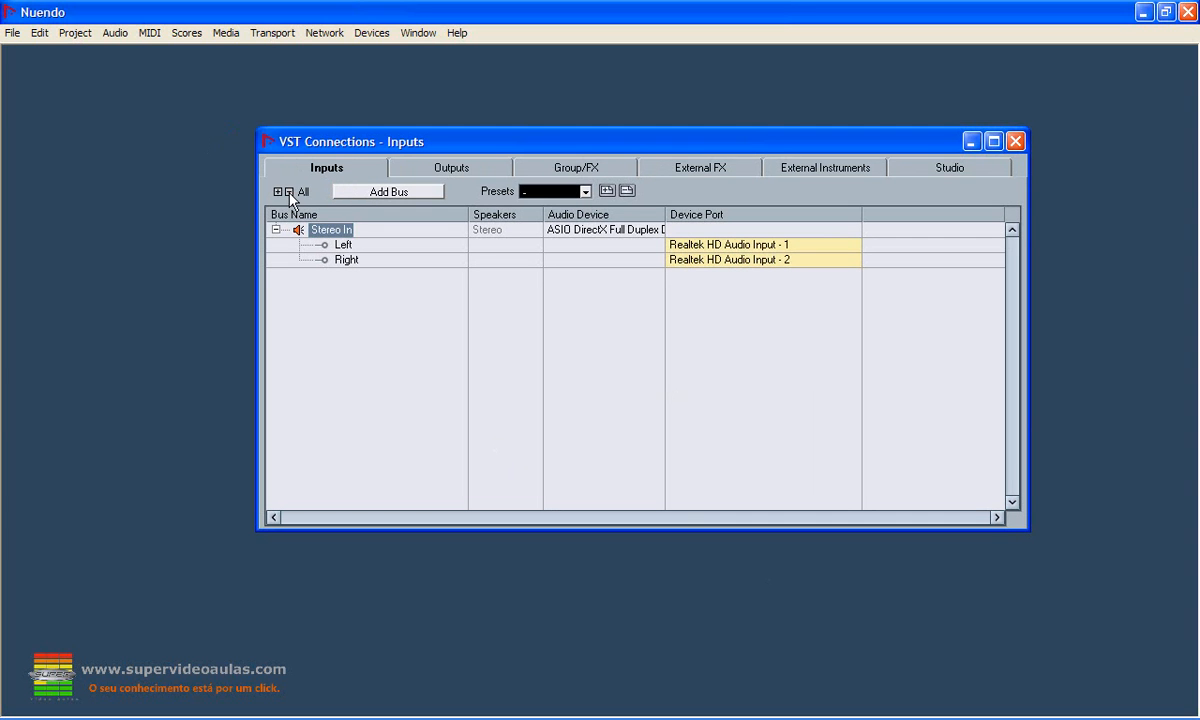
click(289, 191)
click(278, 191)
- Add two mono input buses to the VST Connections
right_click(318, 309)
mouse_move(358, 345)
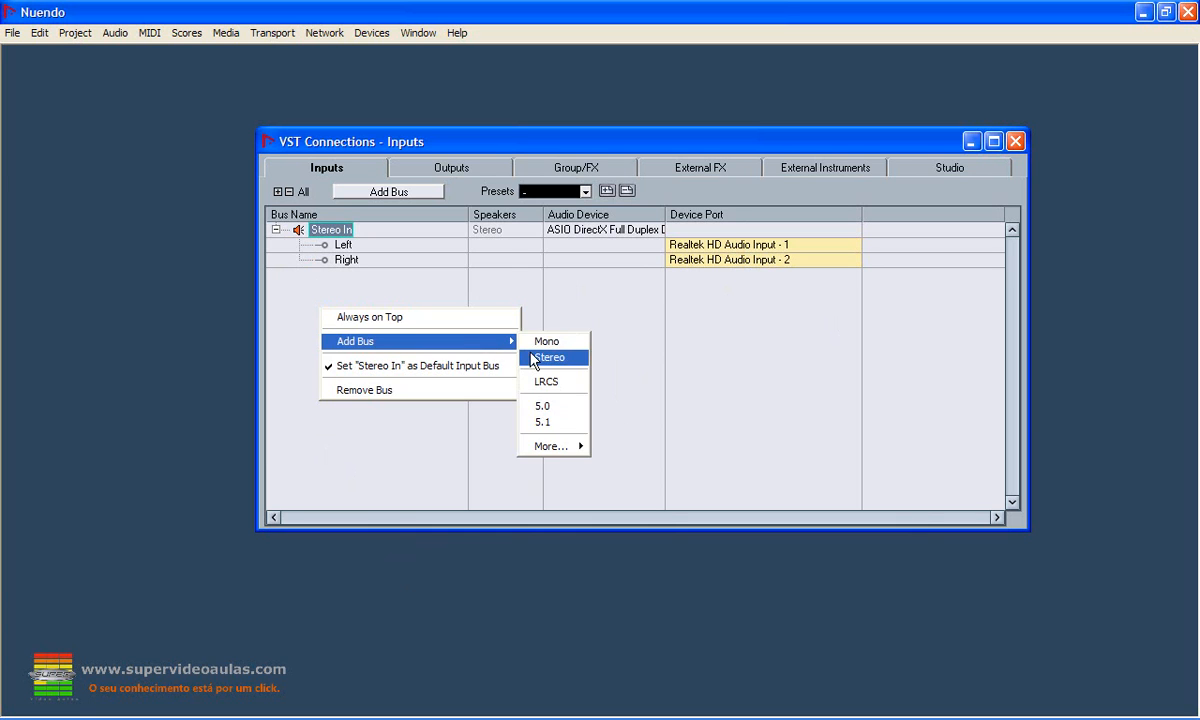
click(553, 346)
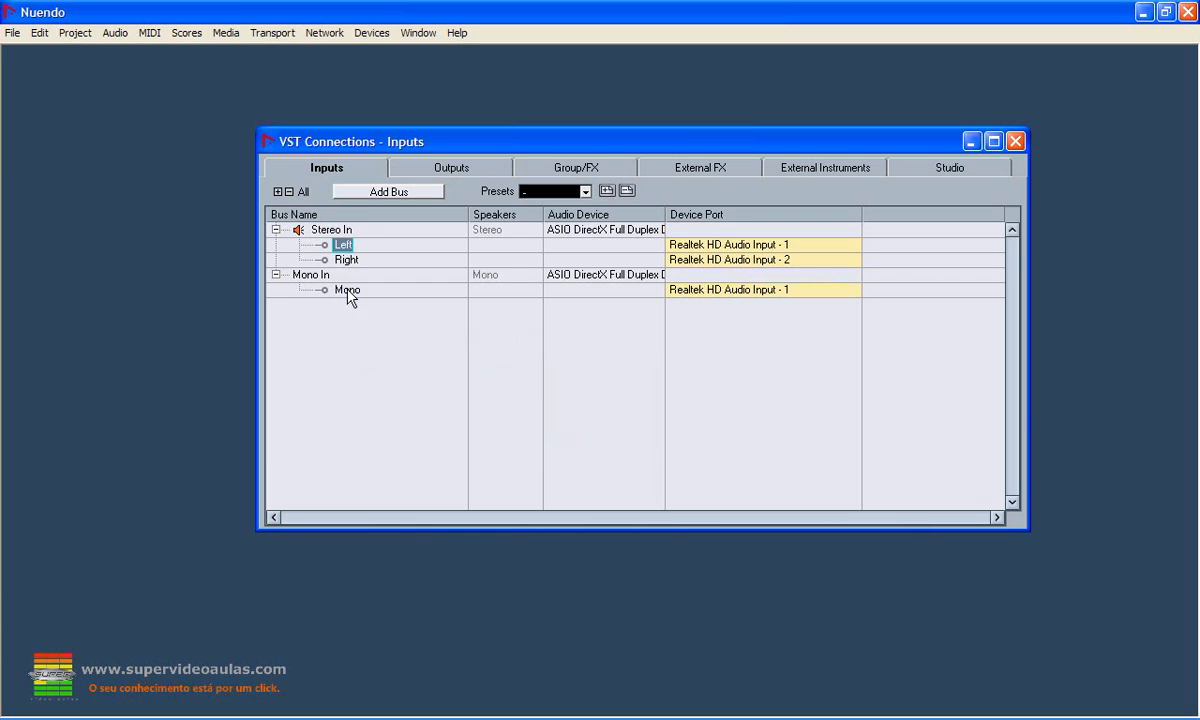
right_click(332, 318)
mouse_move(385, 352)
click(460, 353)
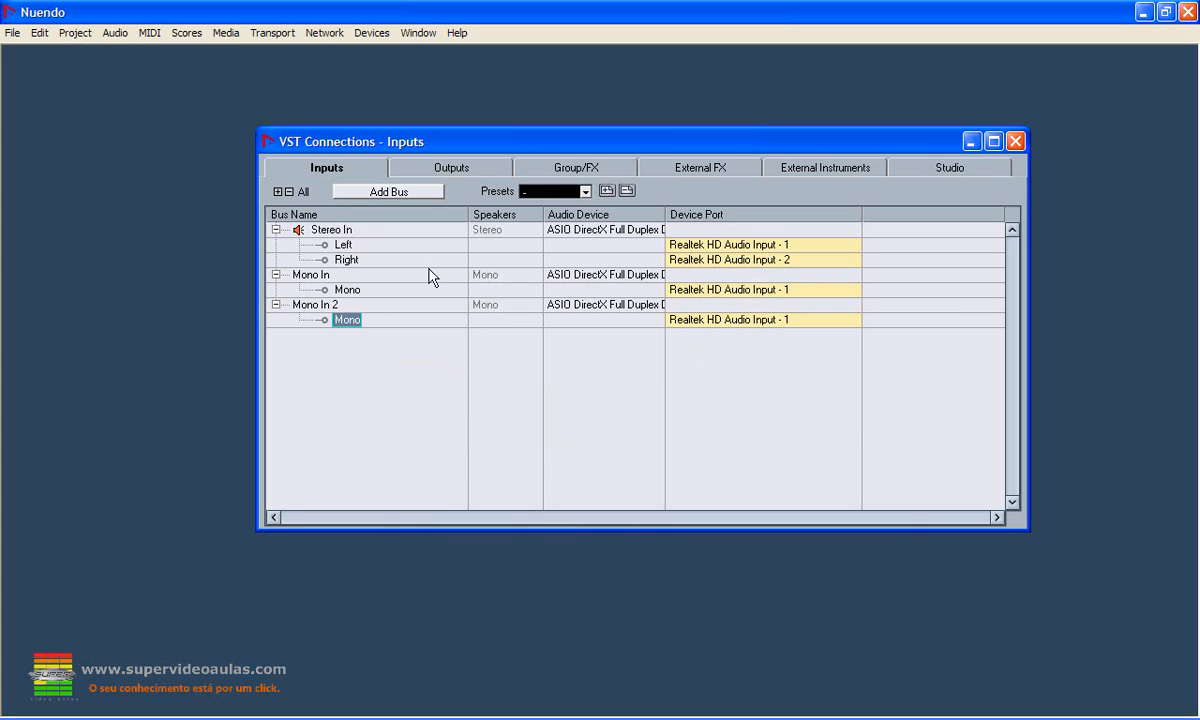
- Assign the Mono In 2 bus to the device port Realtek HD Audio Input - 2
click(336, 277)
click(327, 307)
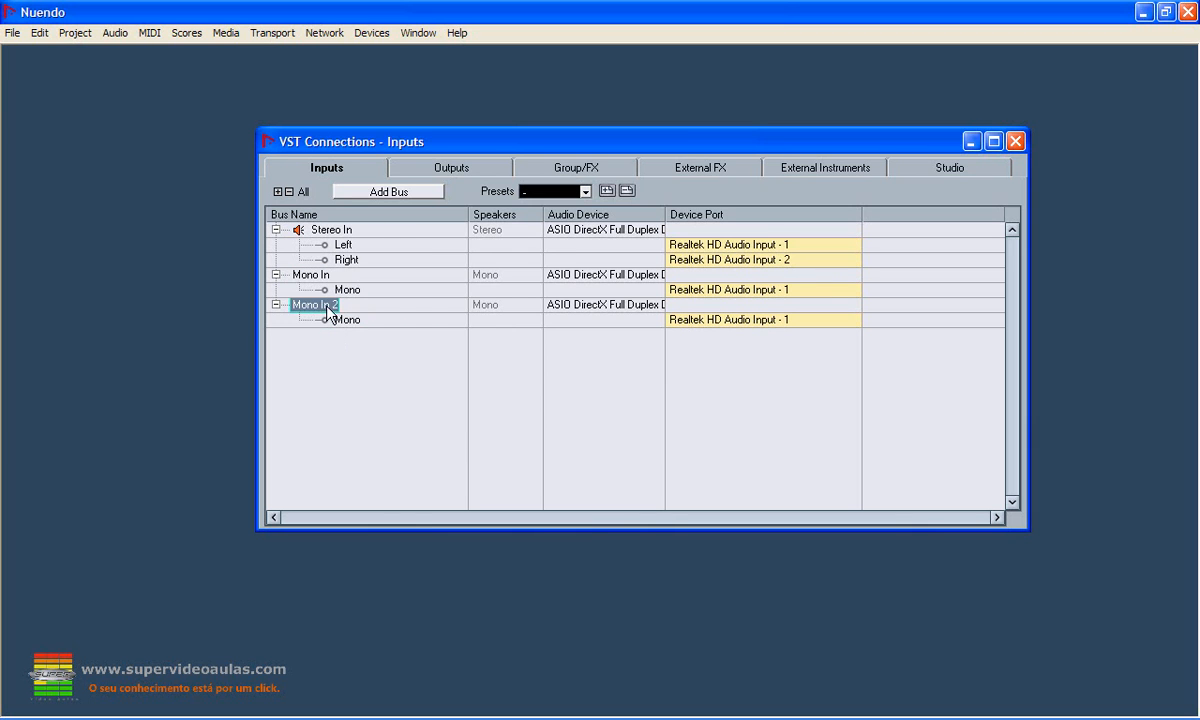
click(343, 233)
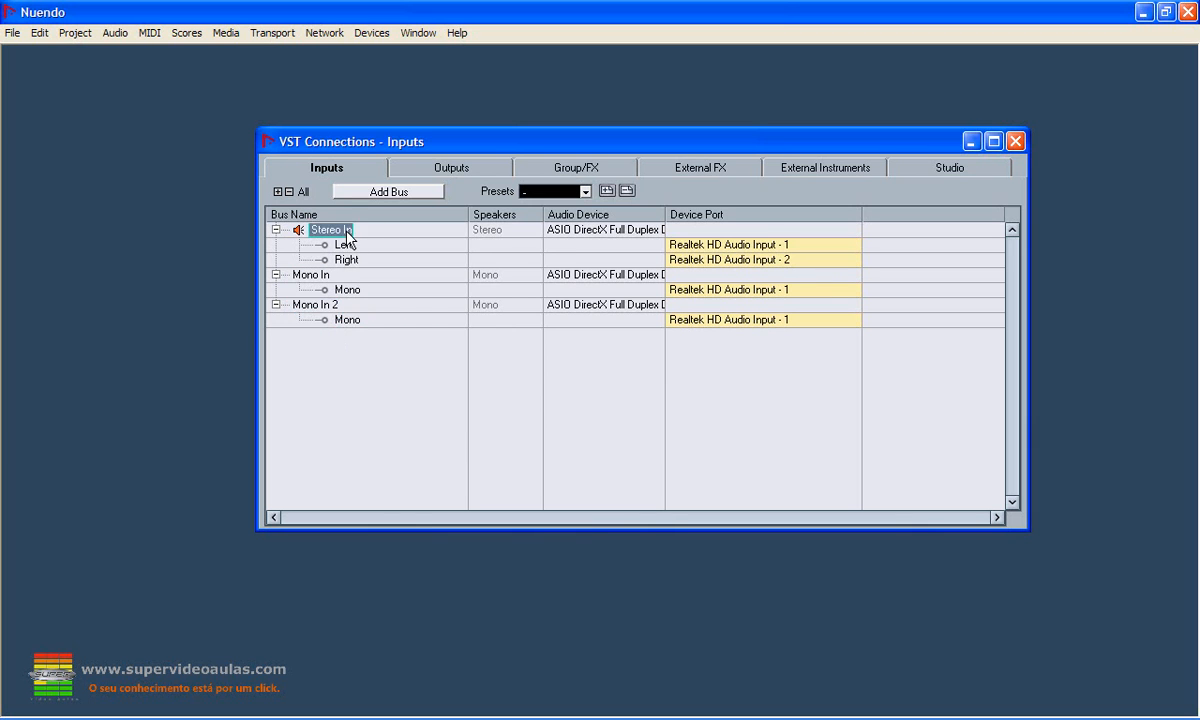
click(320, 277)
click(305, 304)
click(796, 320)
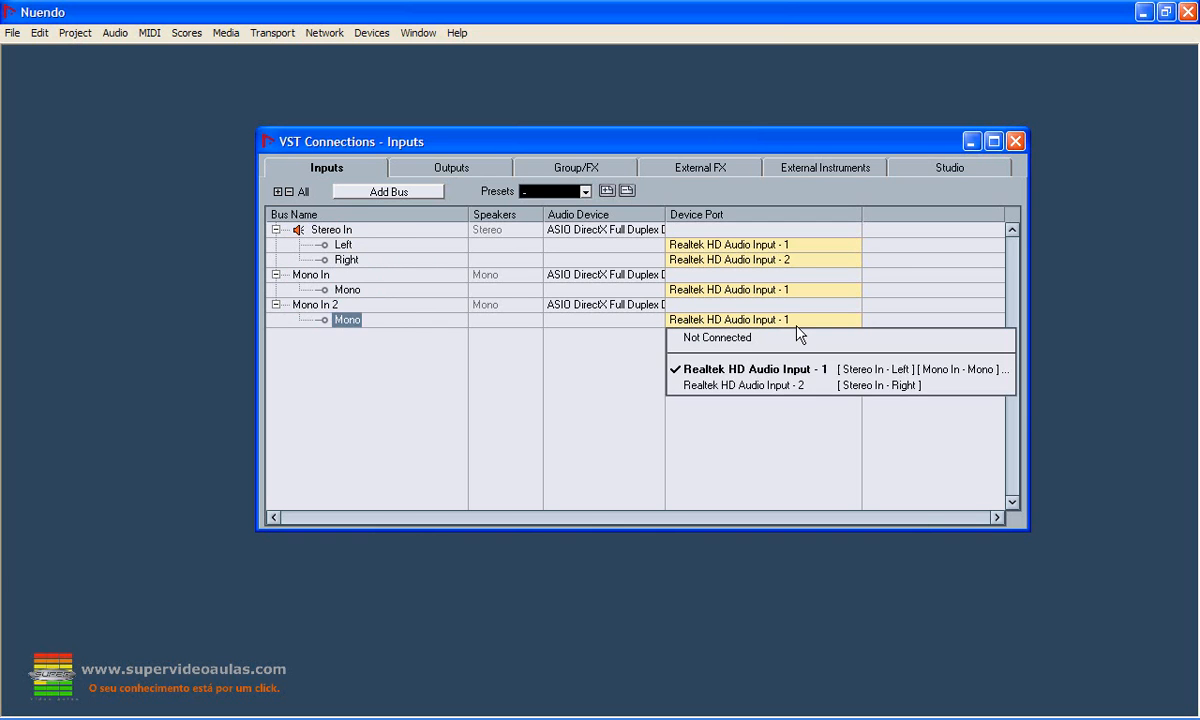
click(752, 385)
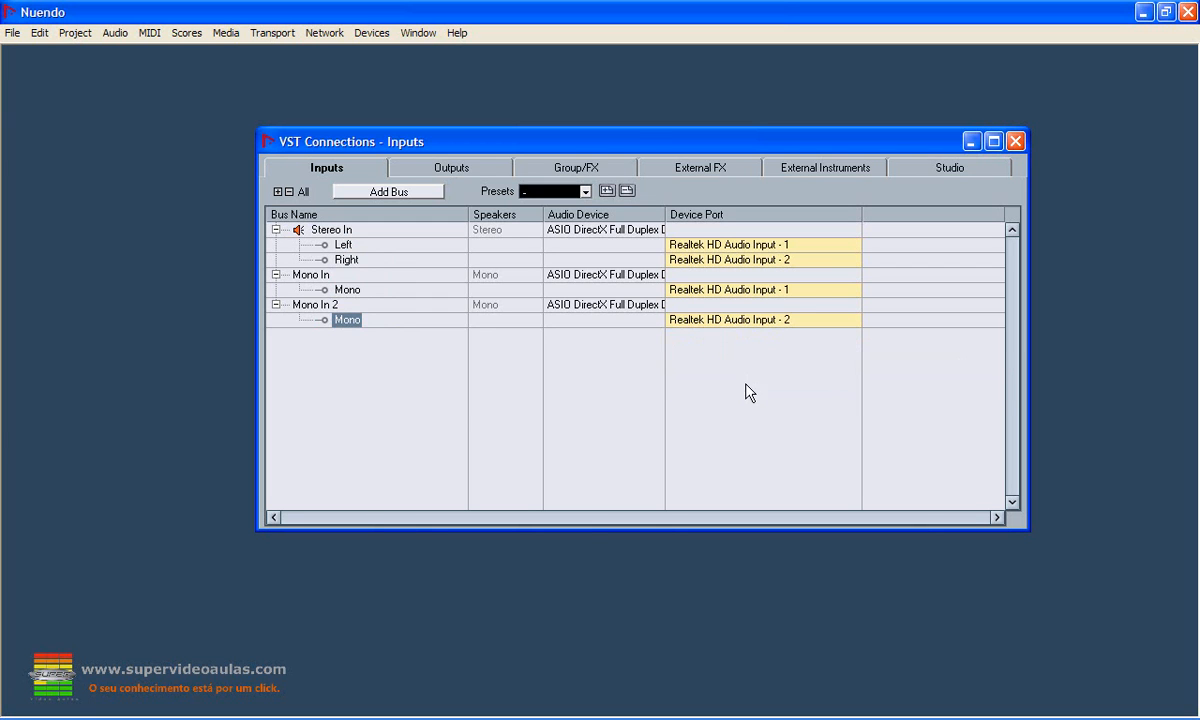
- Check the device port assignments of the Mono In and Mono In 2 buses
click(797, 290)
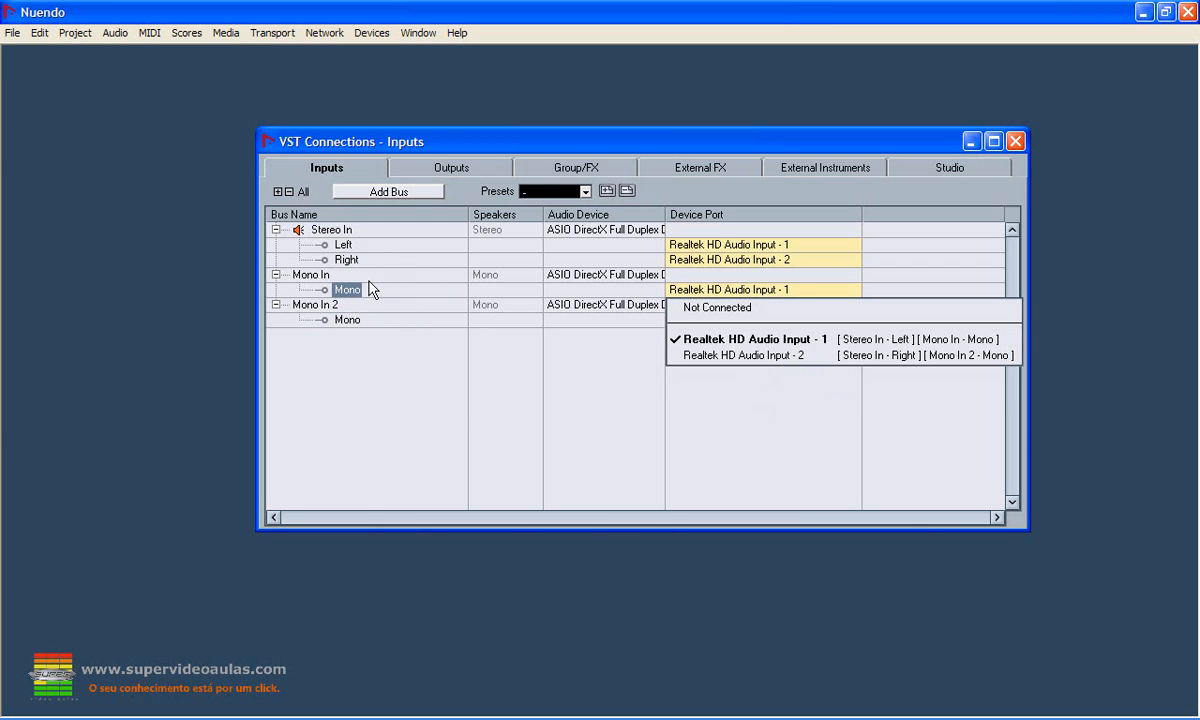
click(738, 291)
click(709, 319)
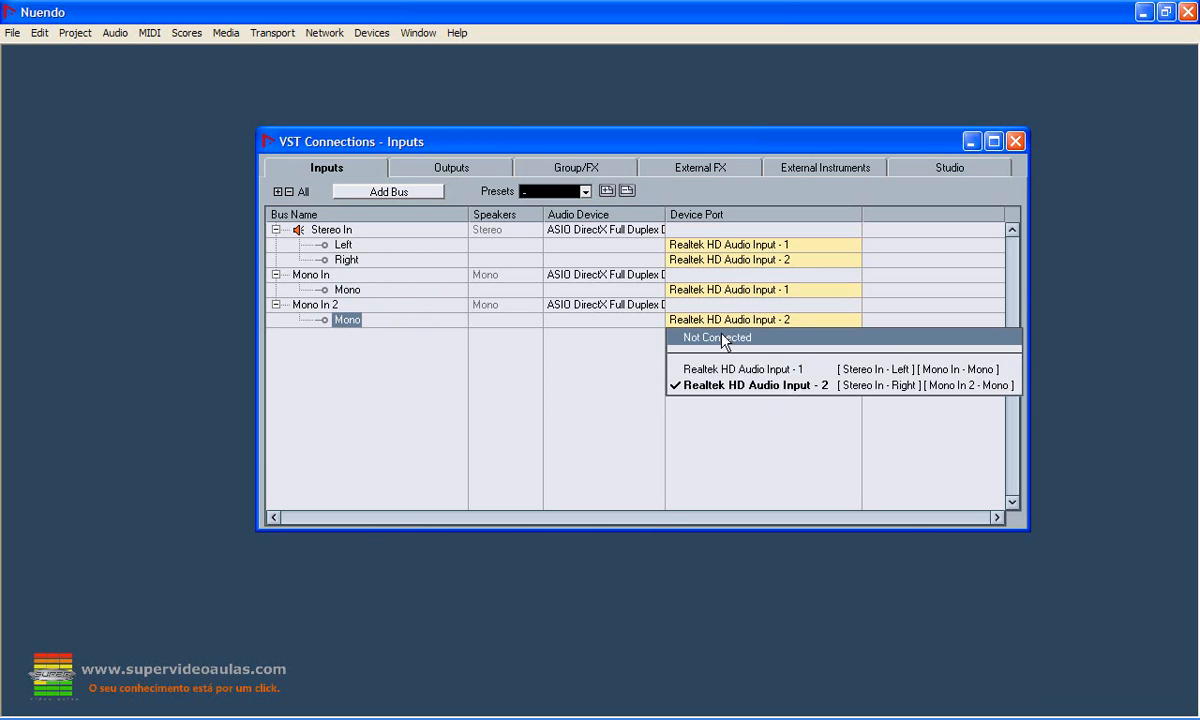
click(728, 386)
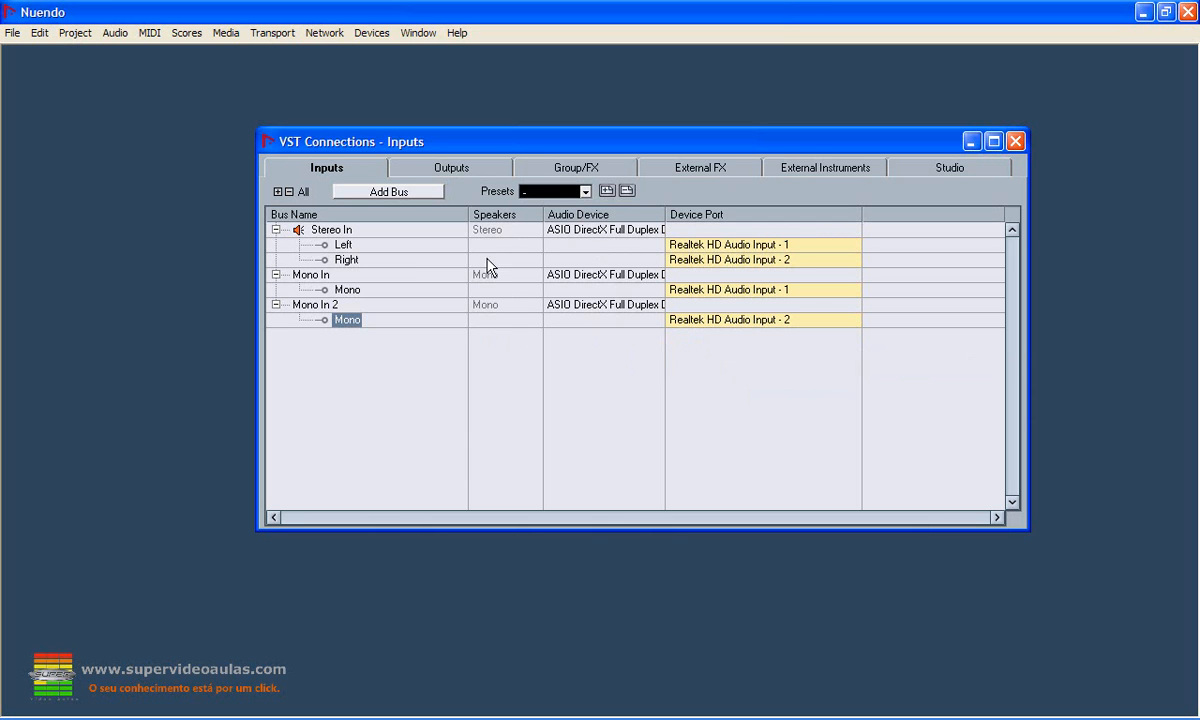
- Review the output buses and the options for adding a bus, without adding one
click(472, 172)
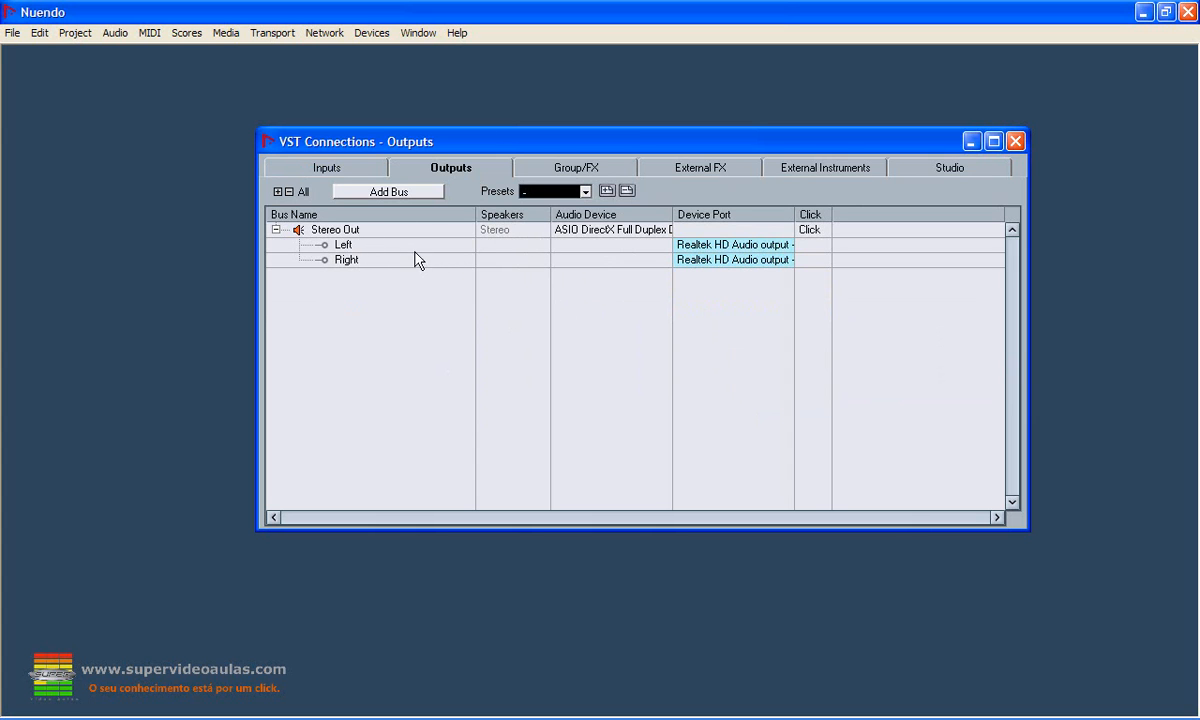
right_click(291, 323)
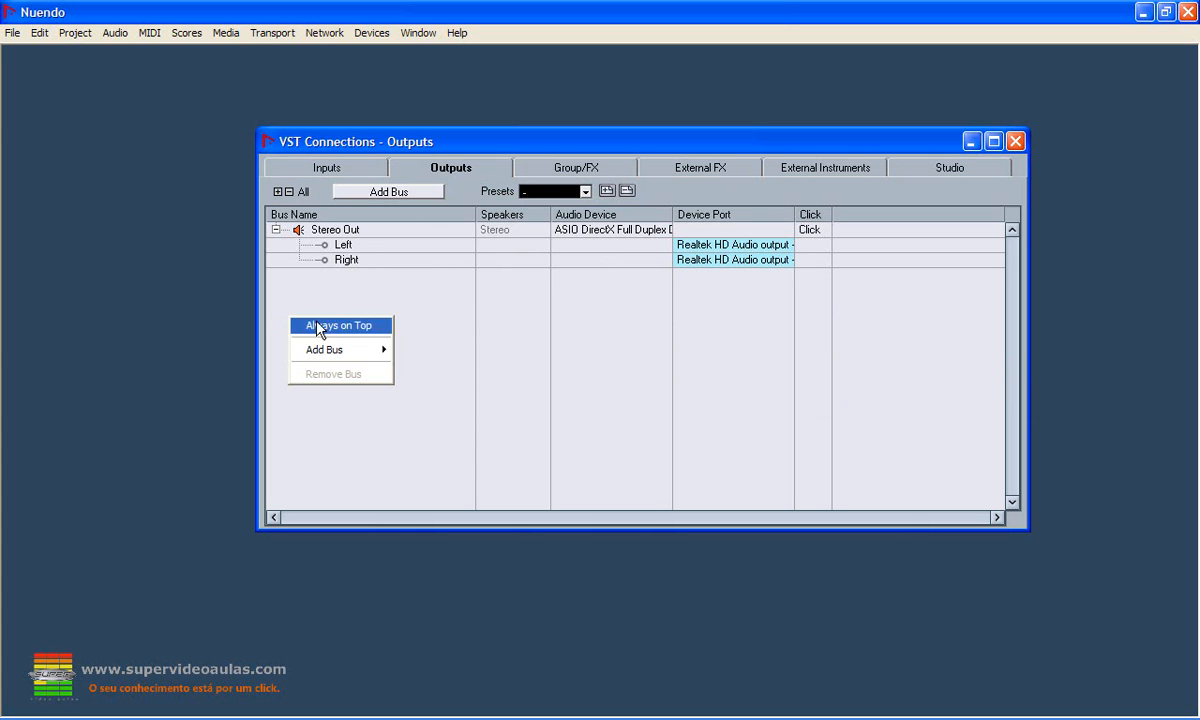
mouse_move(382, 349)
click(419, 291)
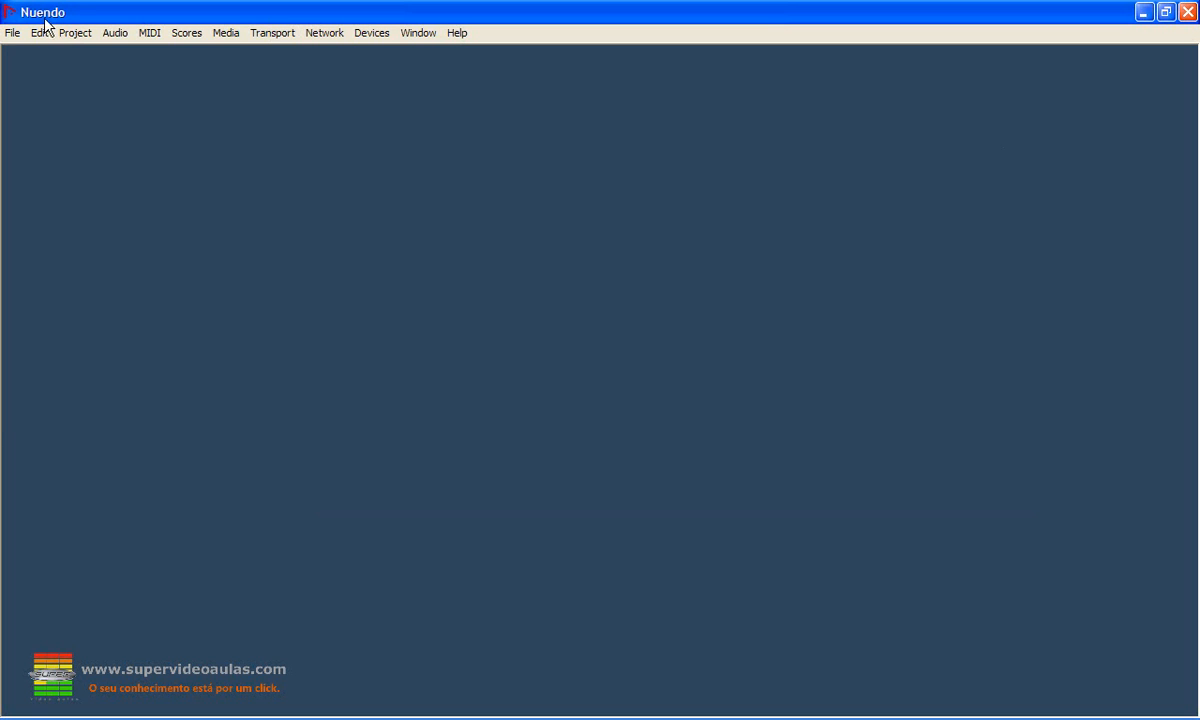
- Create a new project from the Empty template and maximize the project window
click(13, 33)
click(31, 55)
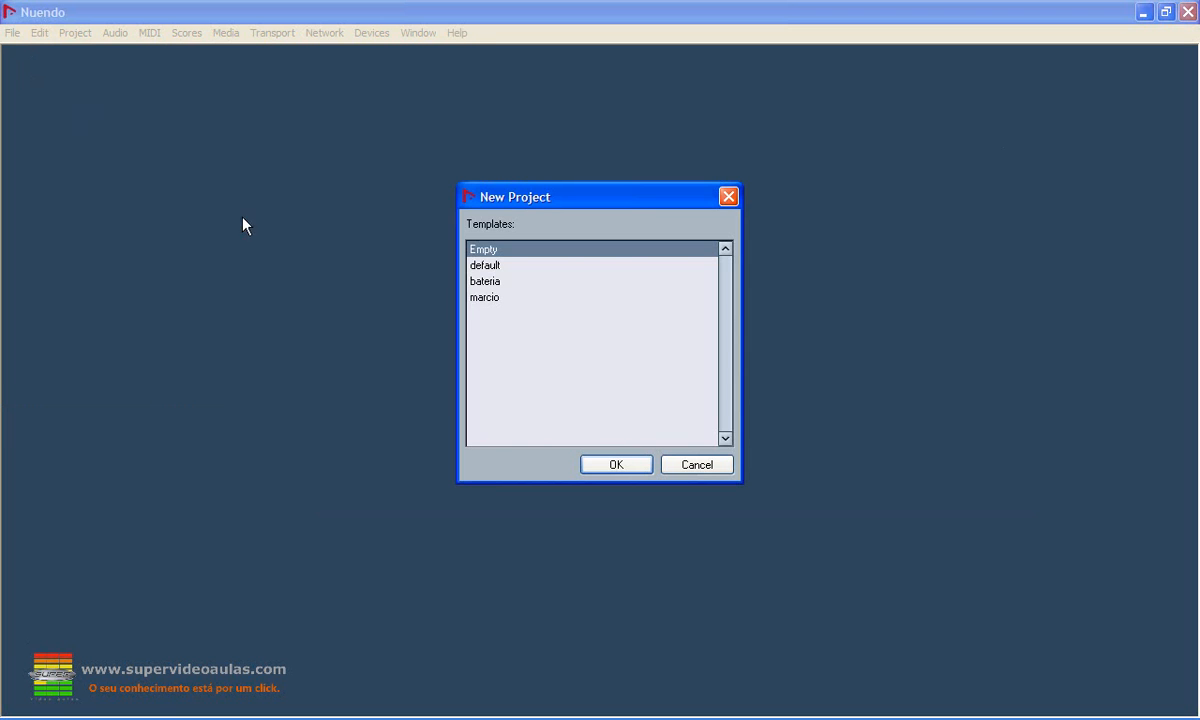
click(628, 466)
click(242, 381)
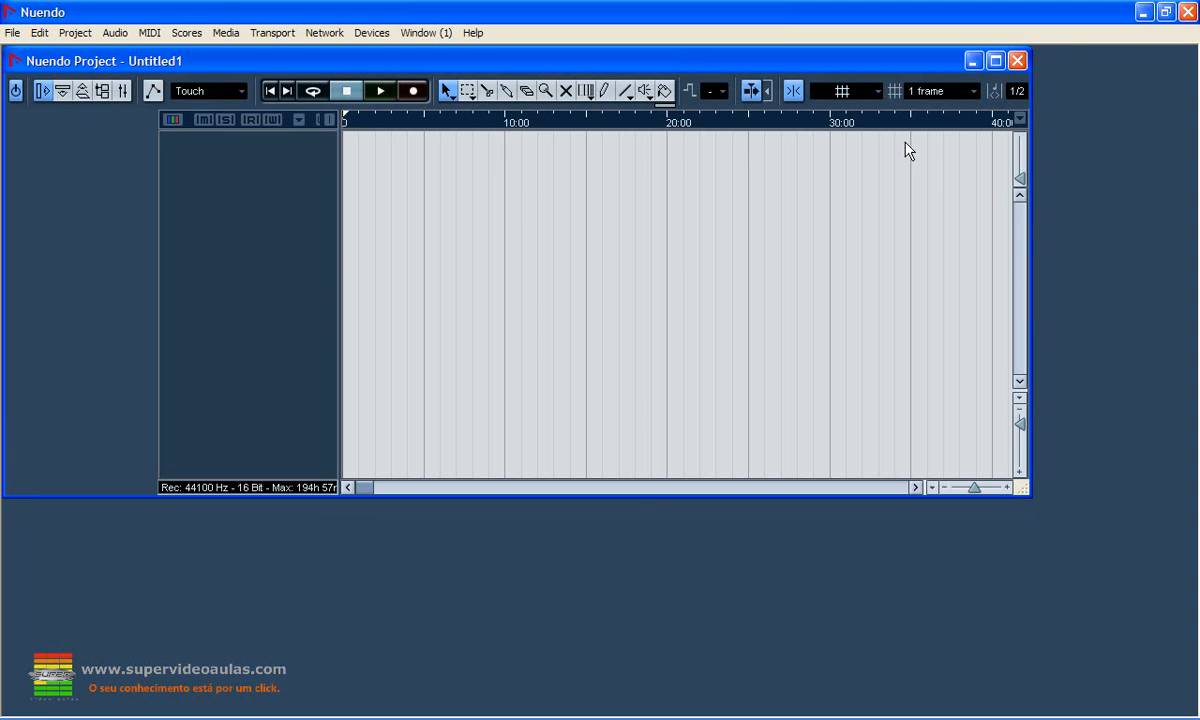
click(995, 61)
- Add one stereo audio track to the project
right_click(221, 147)
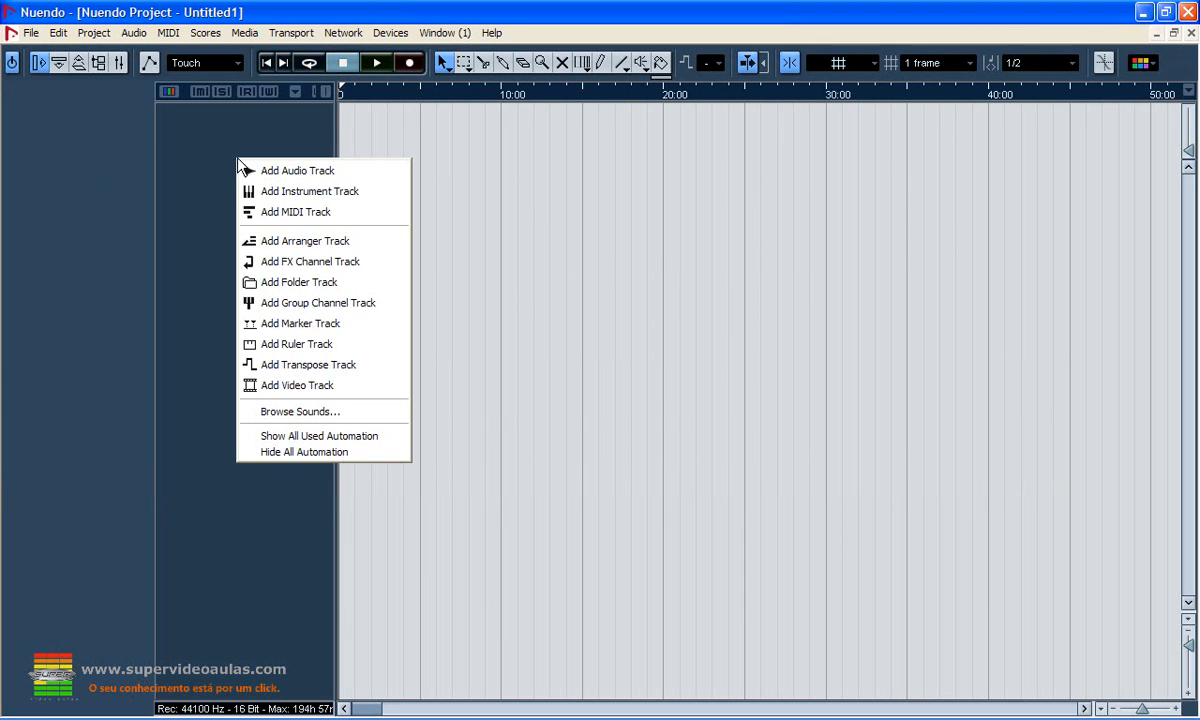
click(245, 166)
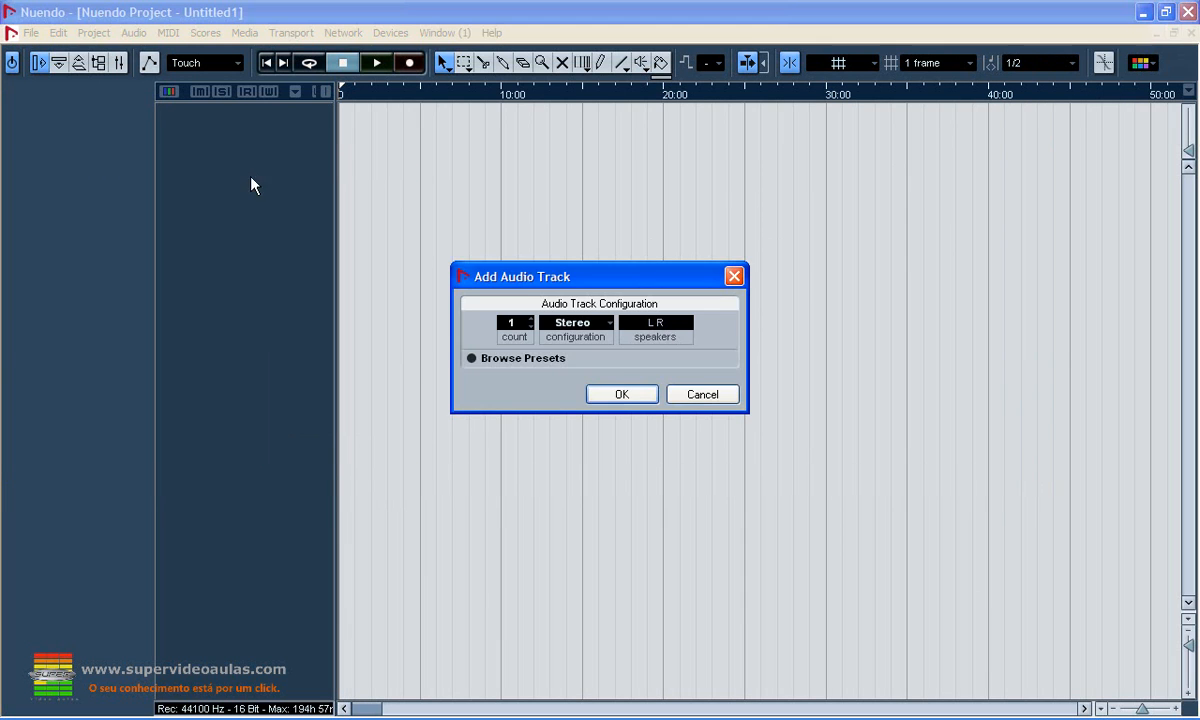
click(621, 395)
- Try Mono In as the Audio 01 track's input, check the other available input buses, and return the input to Stereo In
click(116, 258)
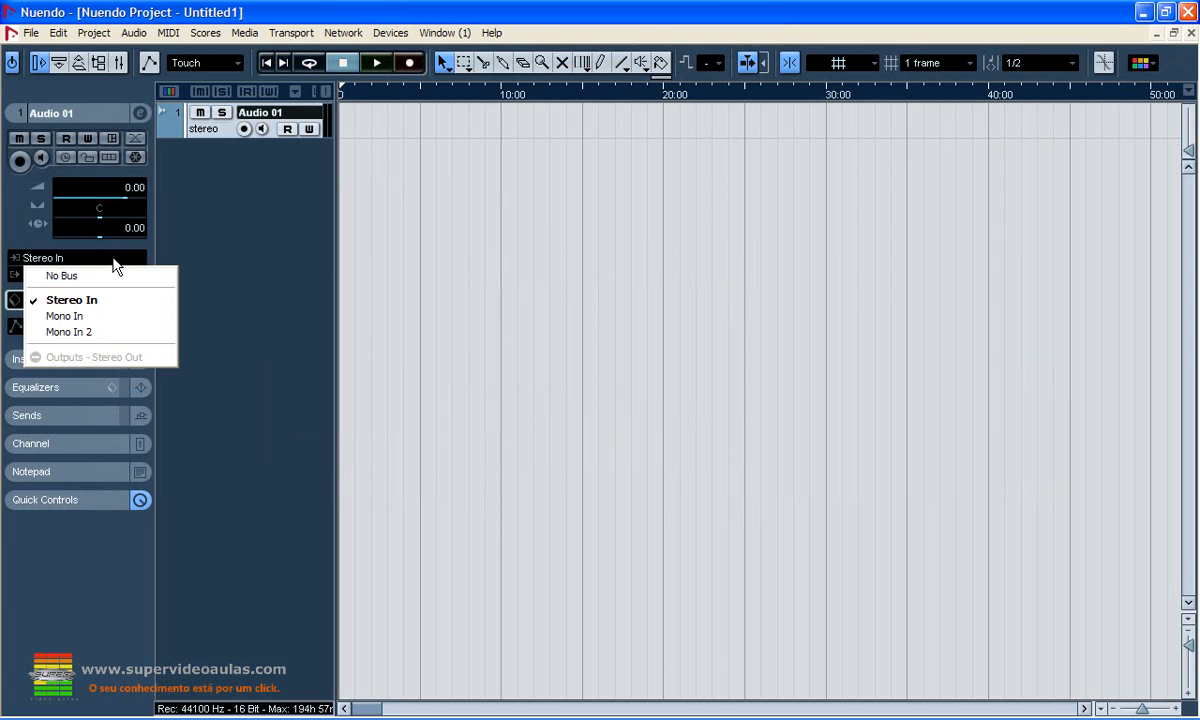
click(105, 318)
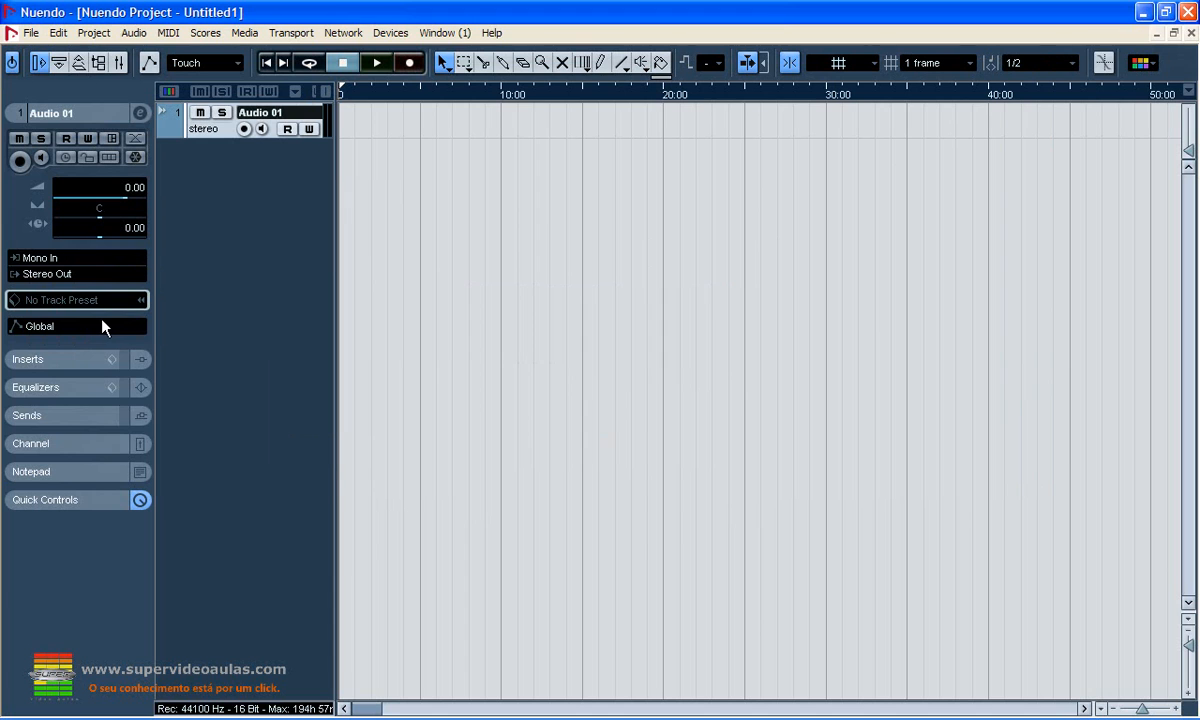
click(100, 262)
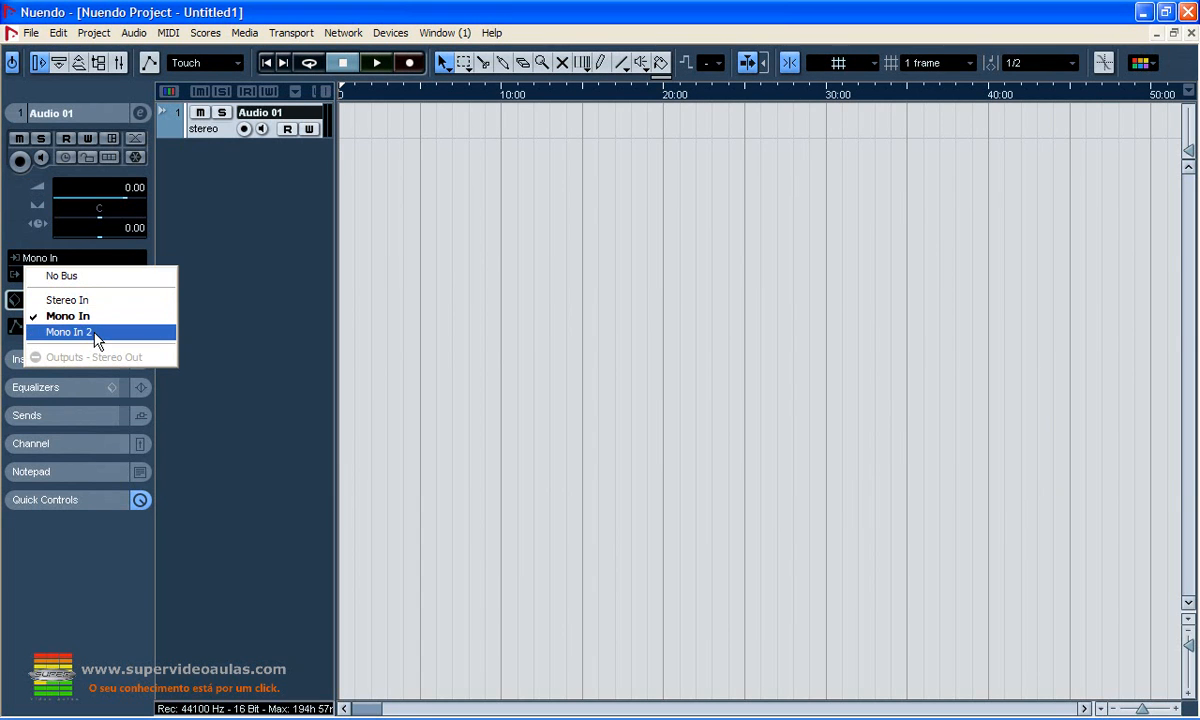
click(250, 328)
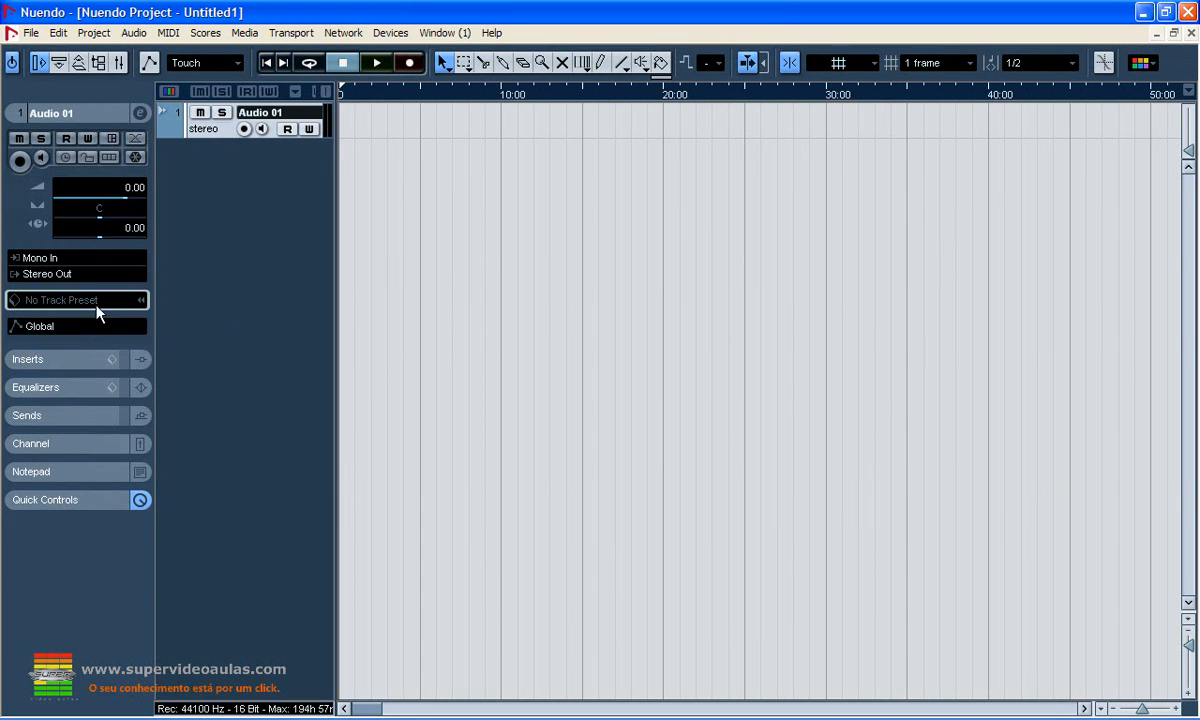
click(90, 262)
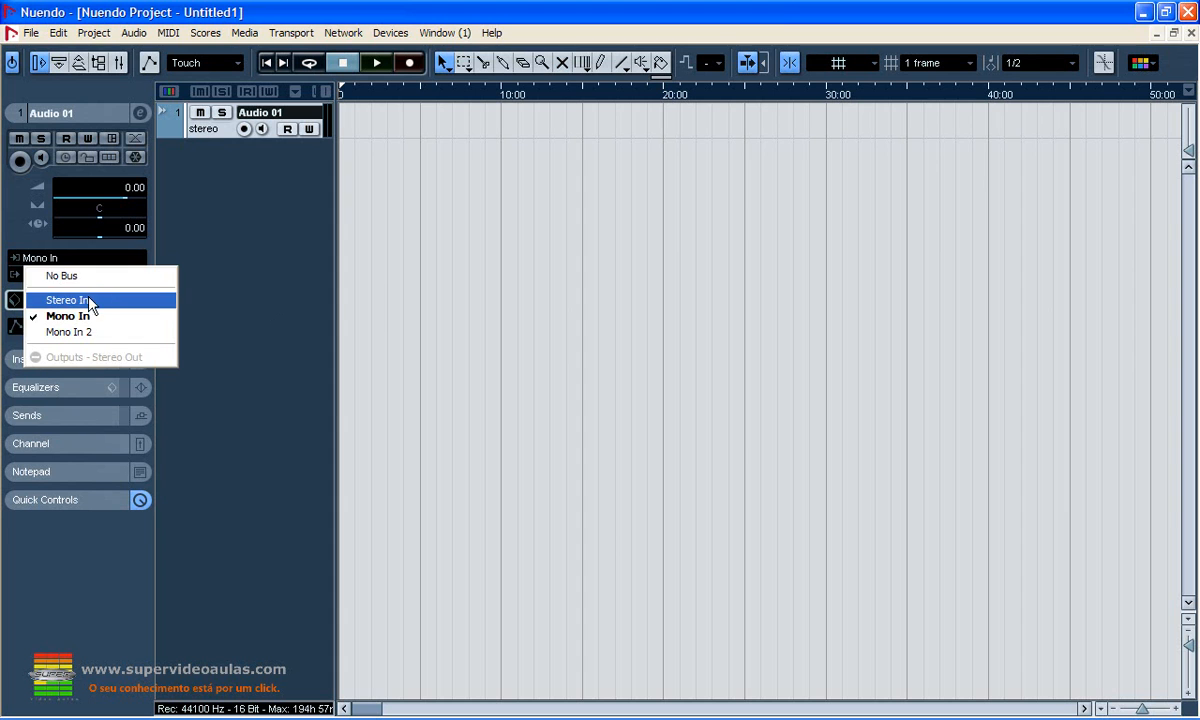
click(84, 304)
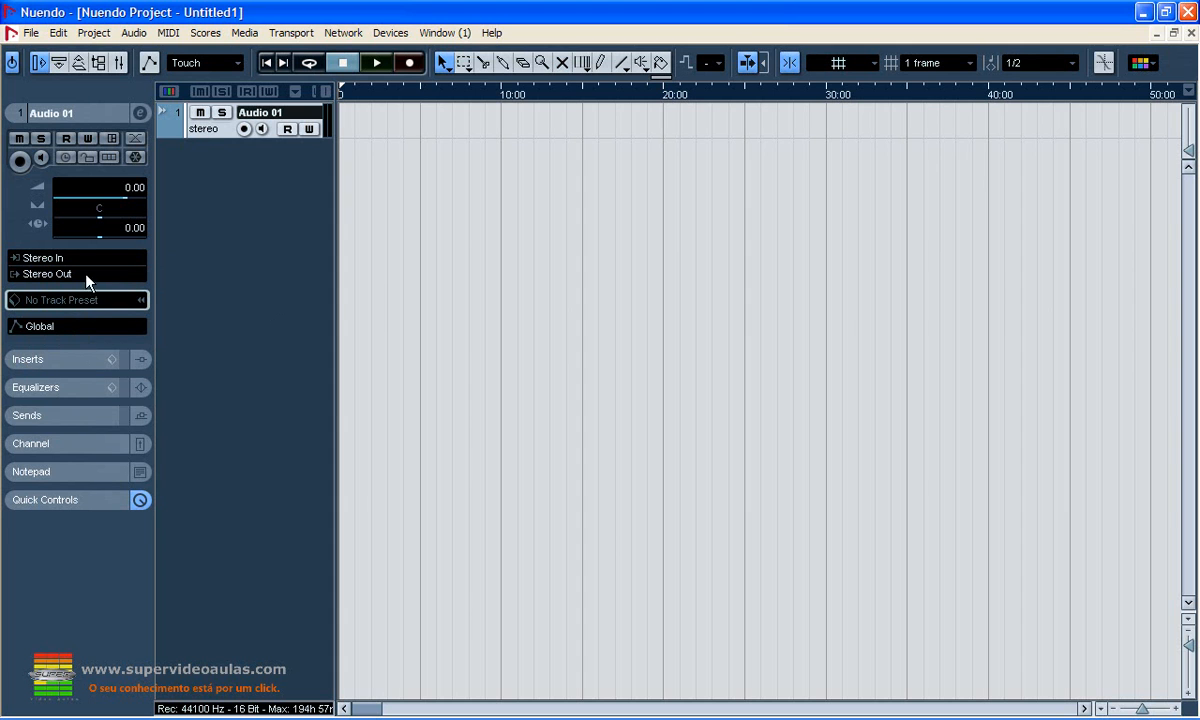
- Try the Left and Right channels as the Audio 01 track's output, and return the output to Stereo Out
click(86, 275)
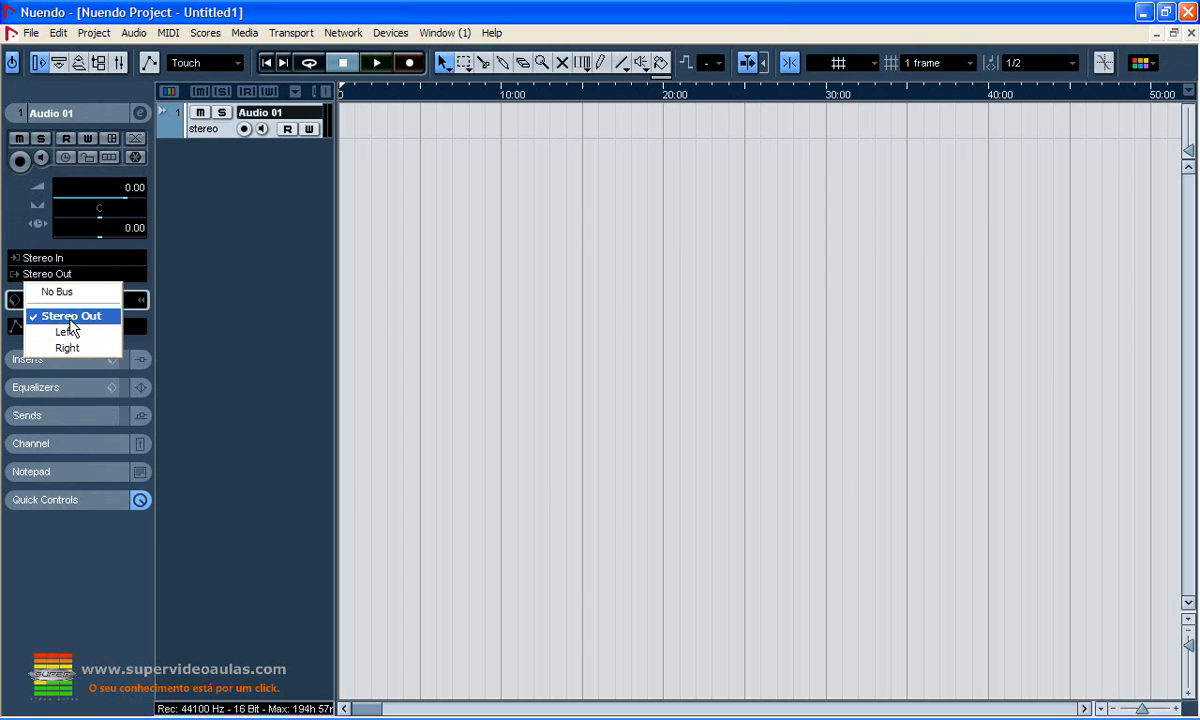
click(70, 318)
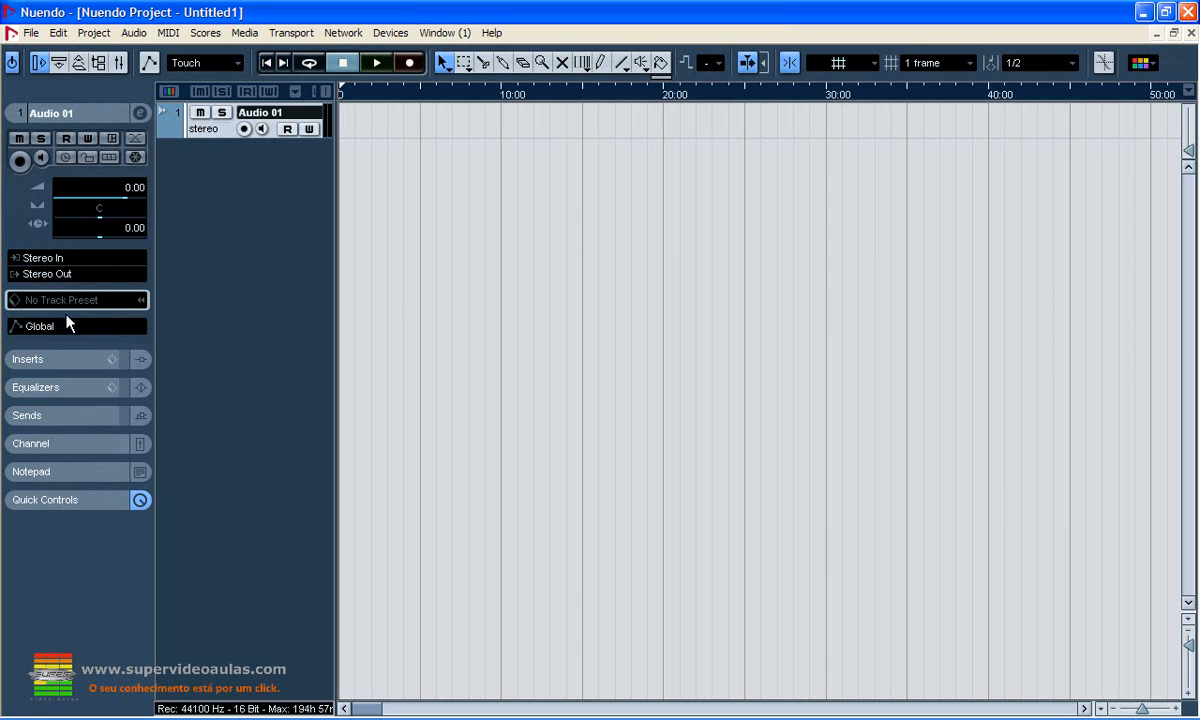
click(76, 275)
click(80, 332)
click(86, 277)
click(95, 349)
click(92, 275)
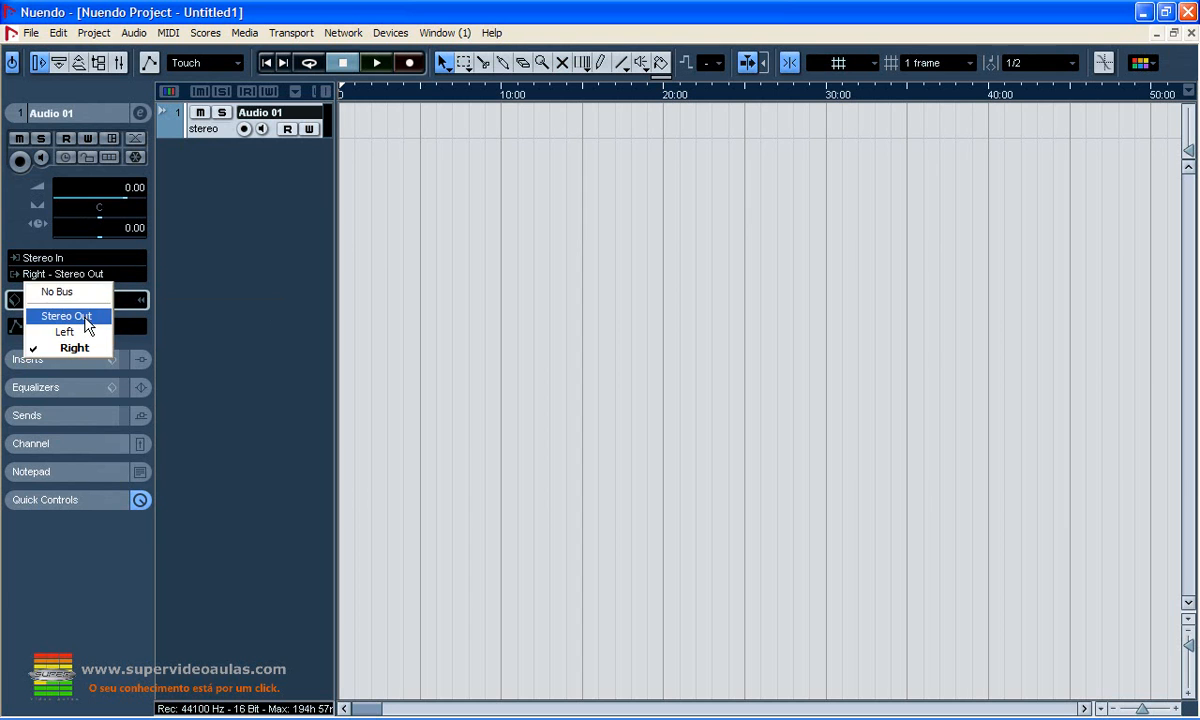
click(86, 316)
- Store the current input bus setup in VST Connections as a preset named "Placa Realtec"
click(390, 33)
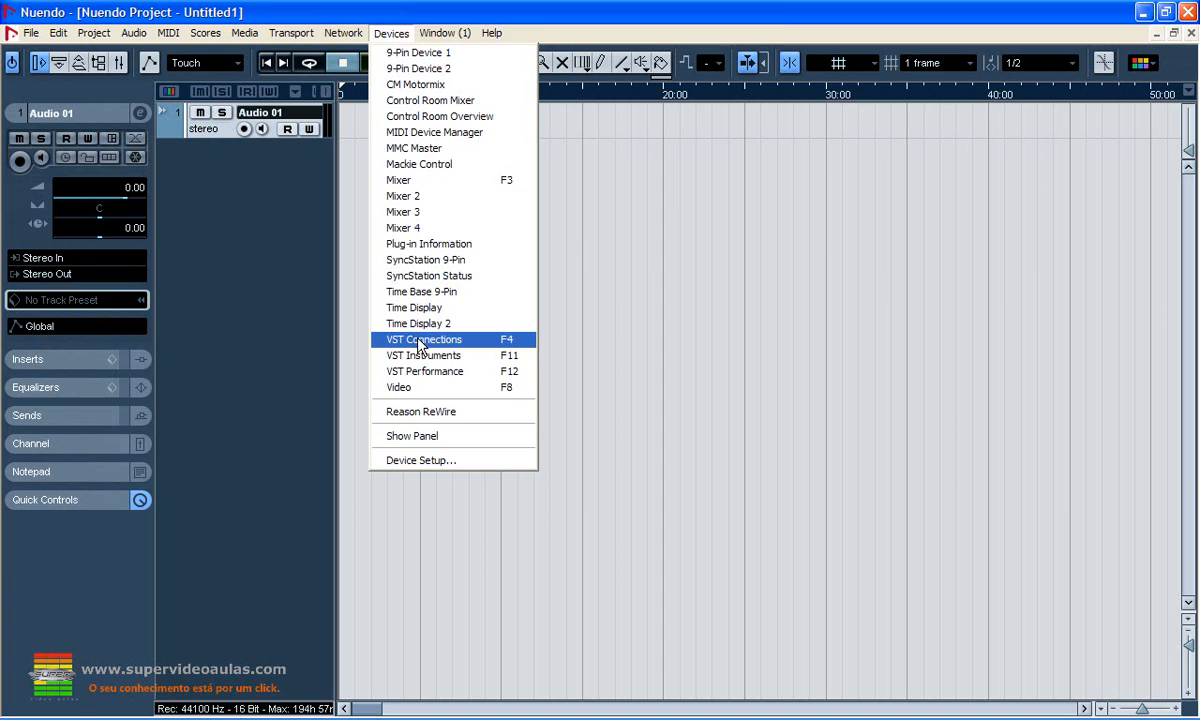
click(421, 341)
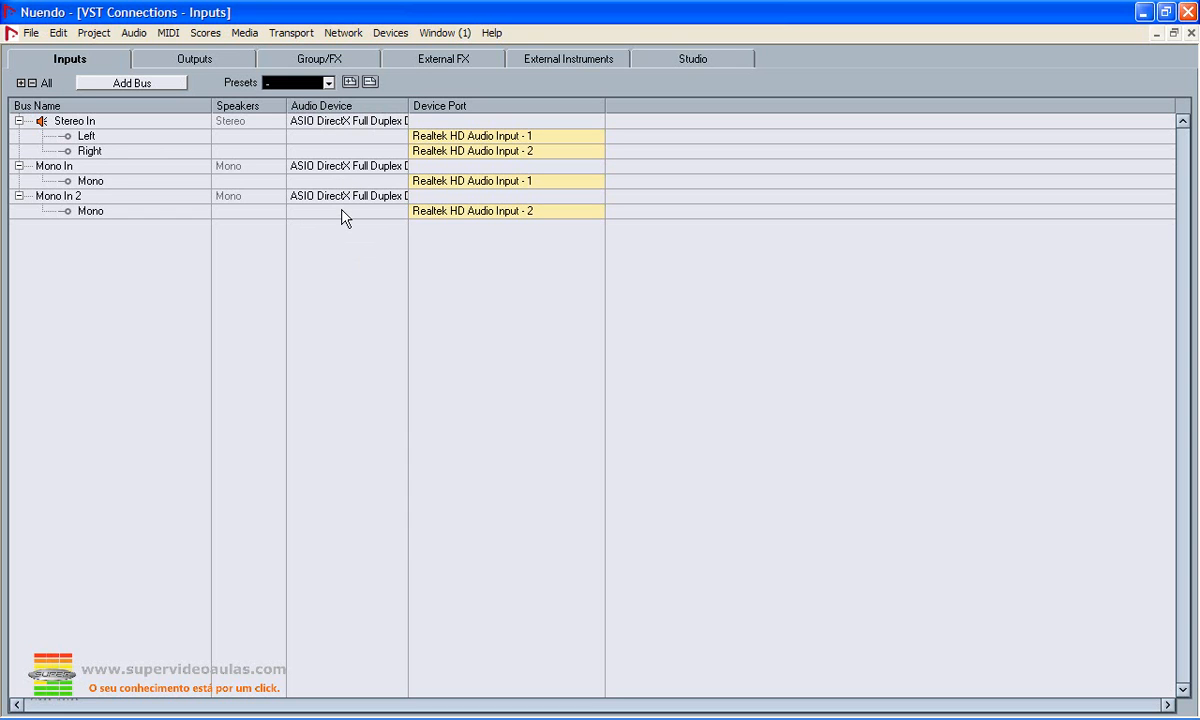
click(349, 82)
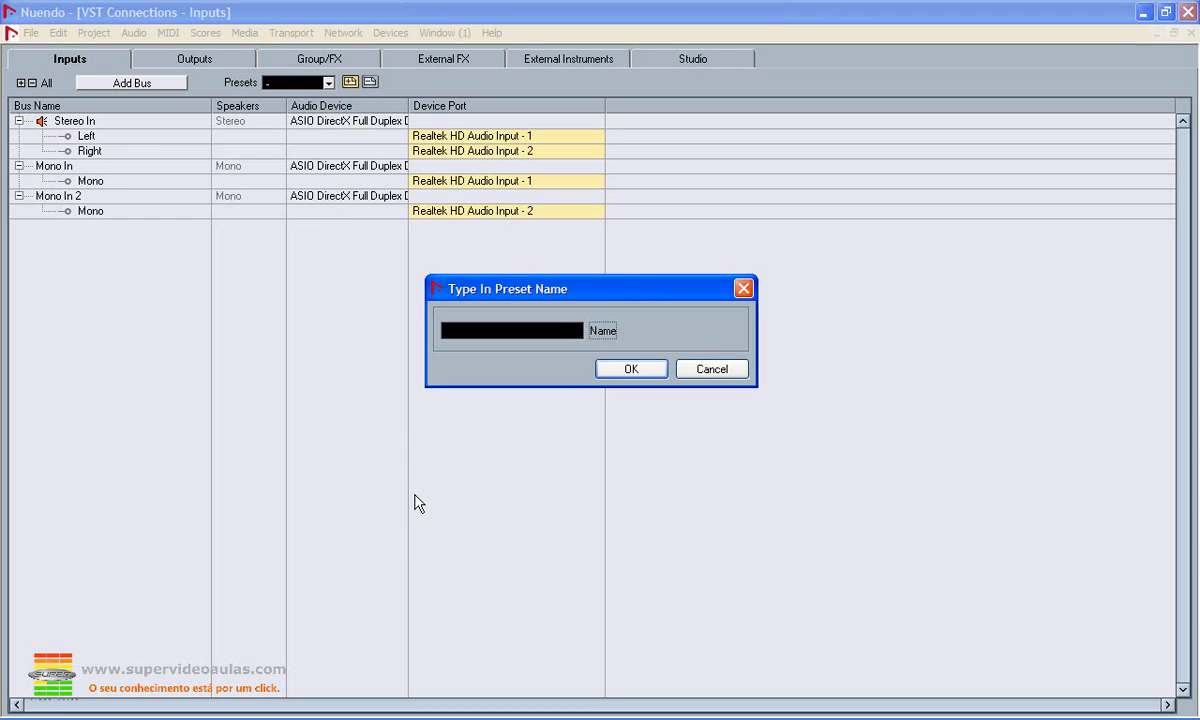
text(Placa Realtec)
click(622, 368)
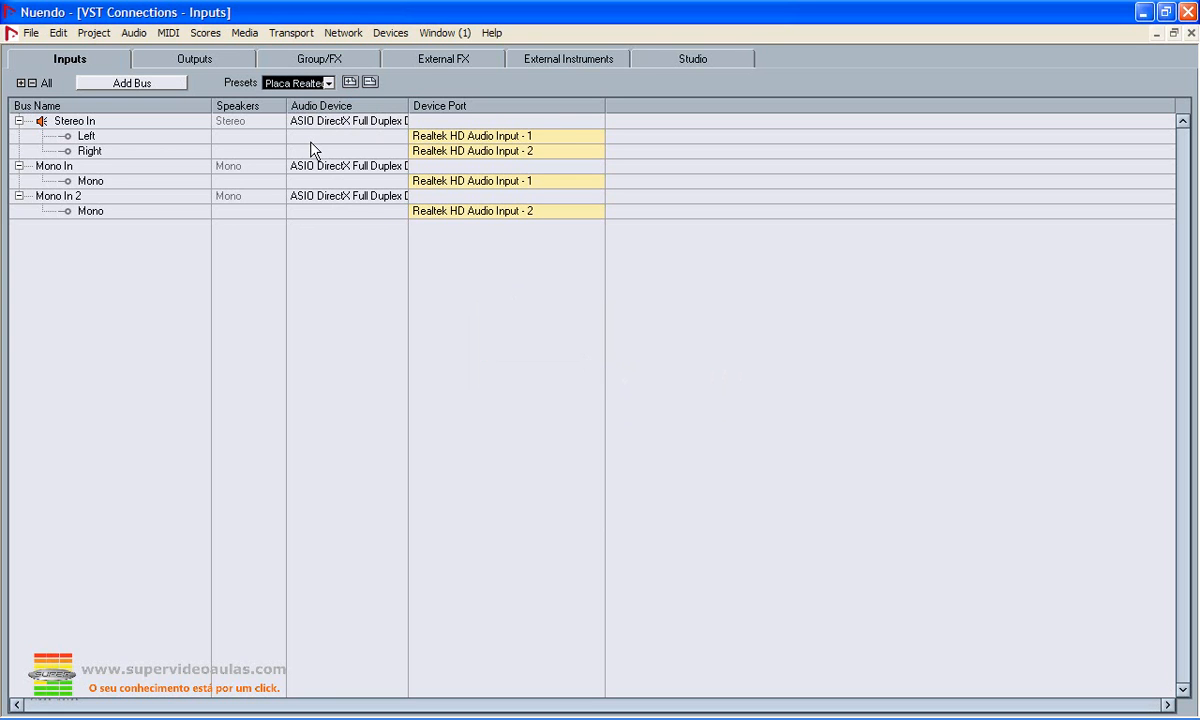
- Try the other stored input presets, including realtec 2, and reload the Placa Realtec preset
click(328, 83)
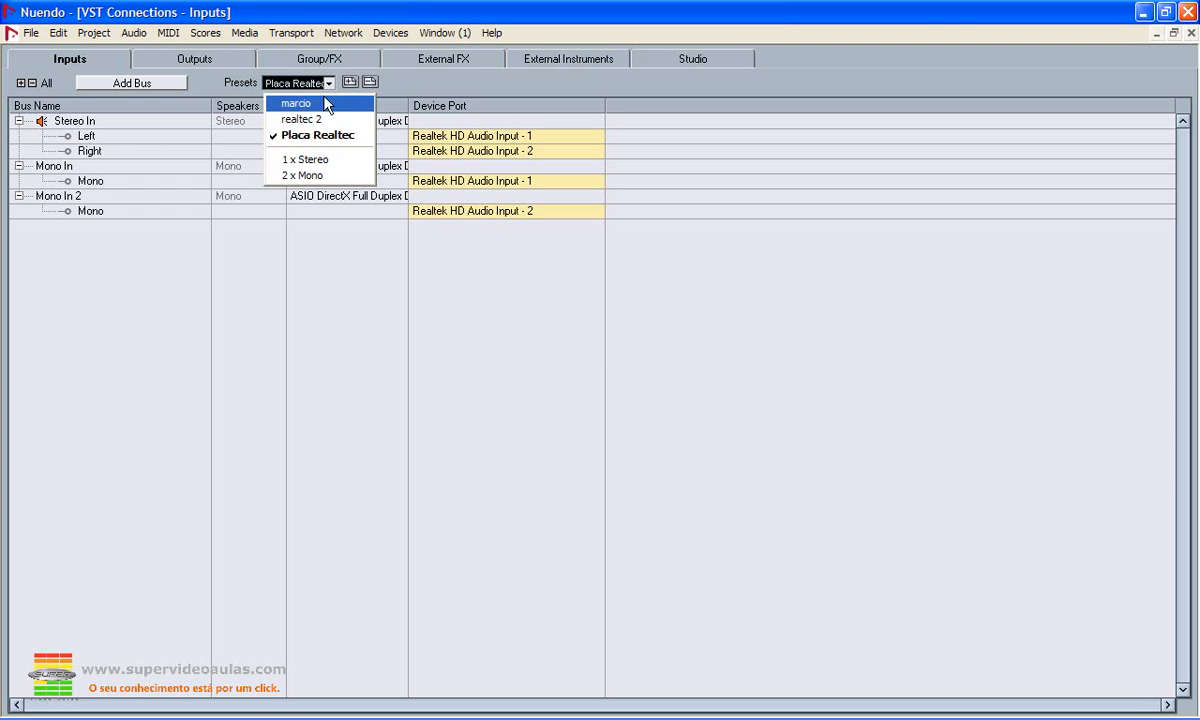
click(328, 145)
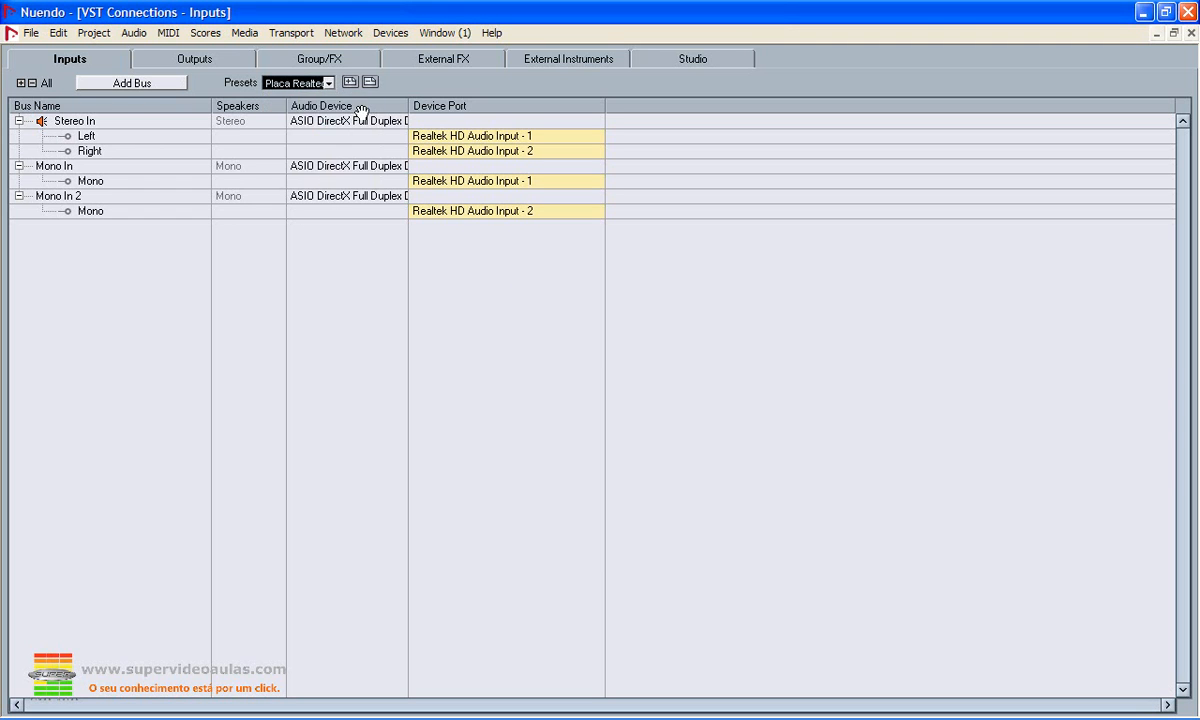
click(306, 74)
click(305, 120)
click(310, 80)
click(305, 103)
click(308, 82)
click(311, 131)
- Remove the Mono In 2, Mono In and Stereo In input buses, including the one used in the project
right_click(50, 196)
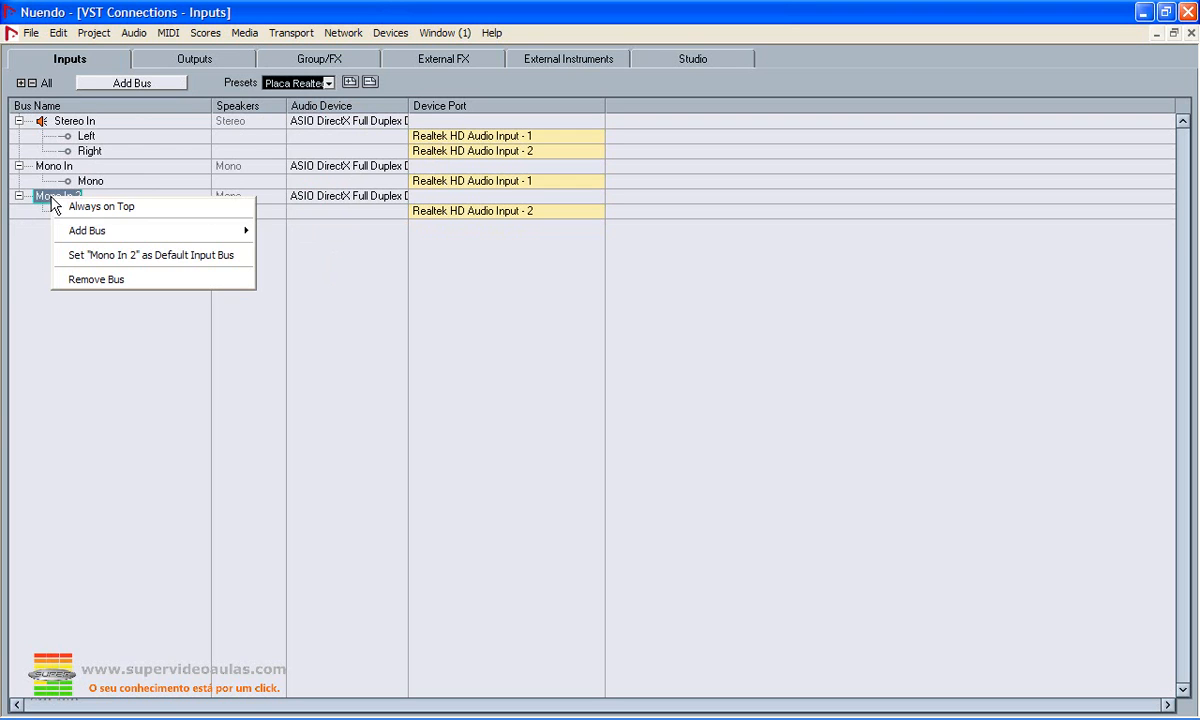
mouse_move(145, 230)
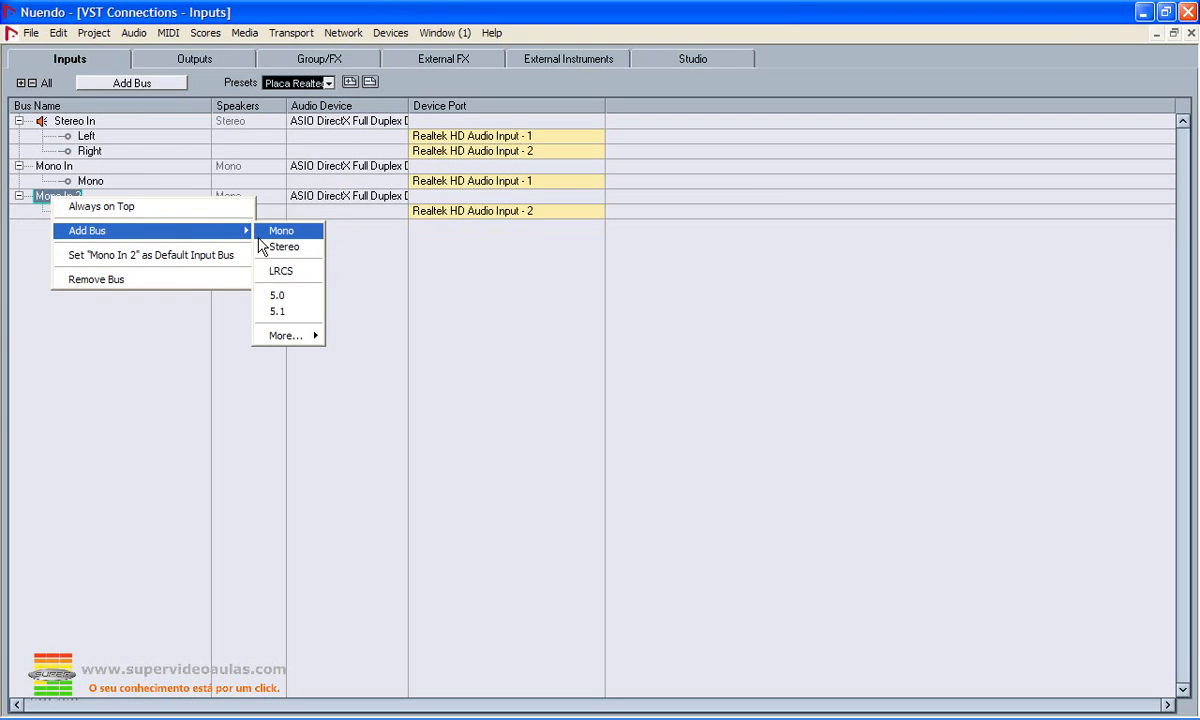
click(140, 281)
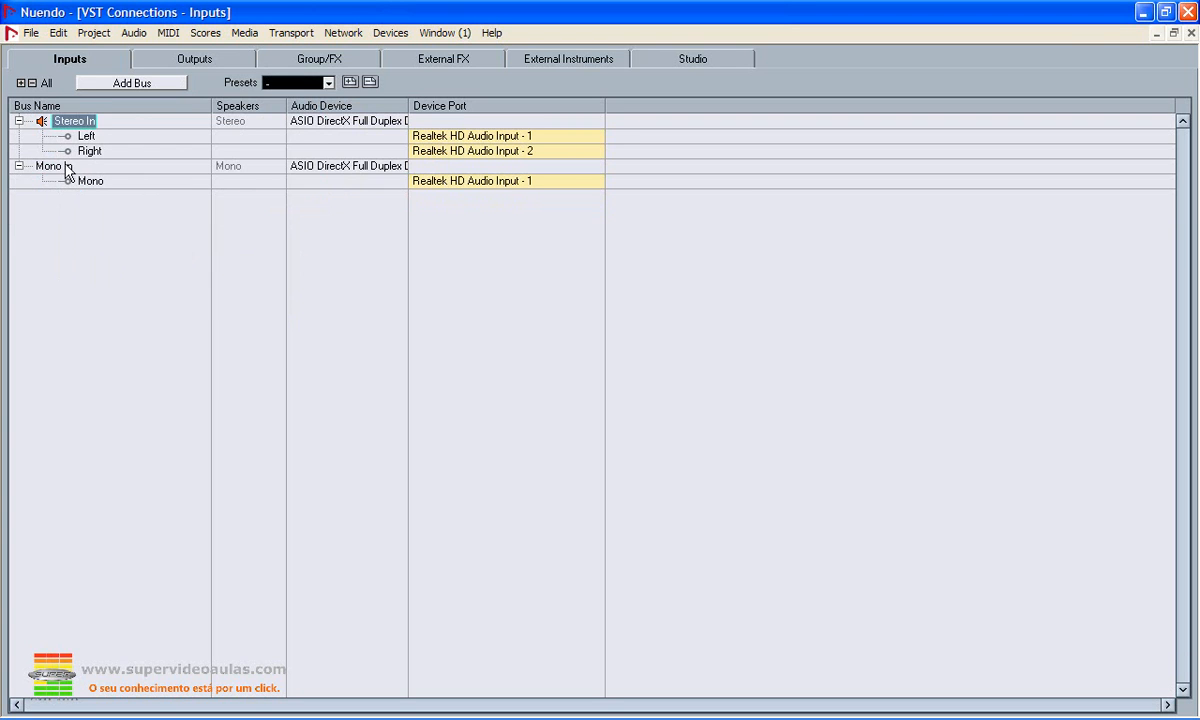
right_click(66, 172)
click(103, 247)
right_click(68, 121)
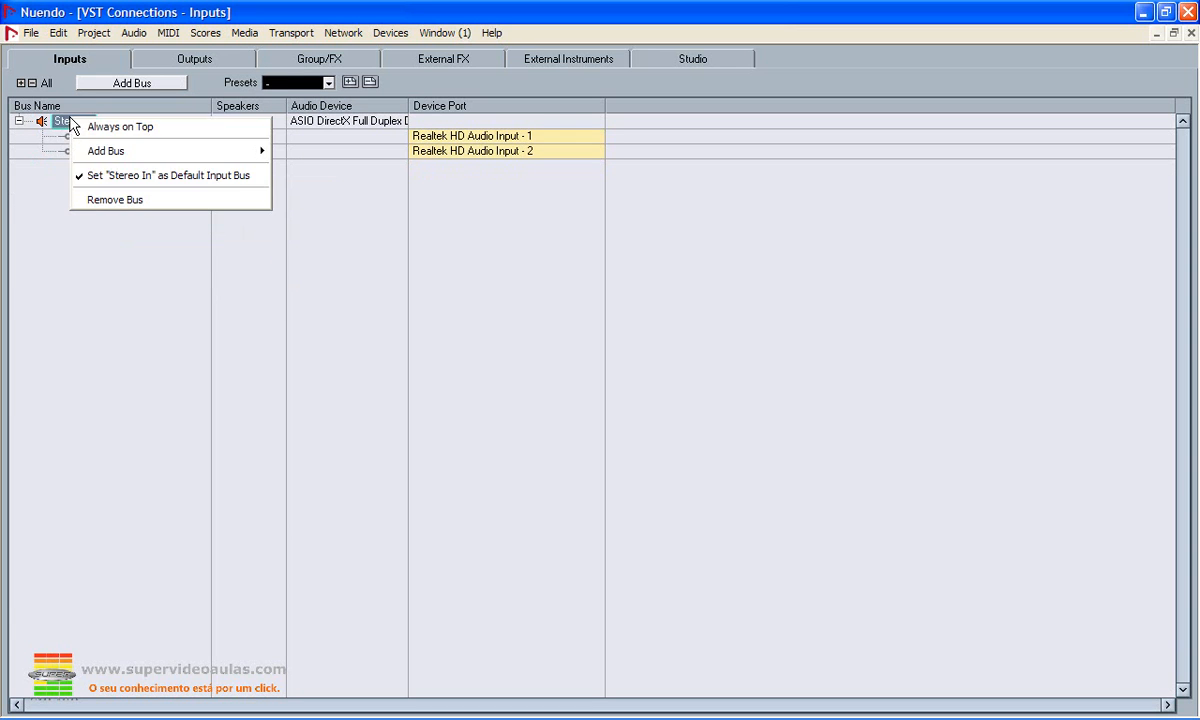
click(101, 204)
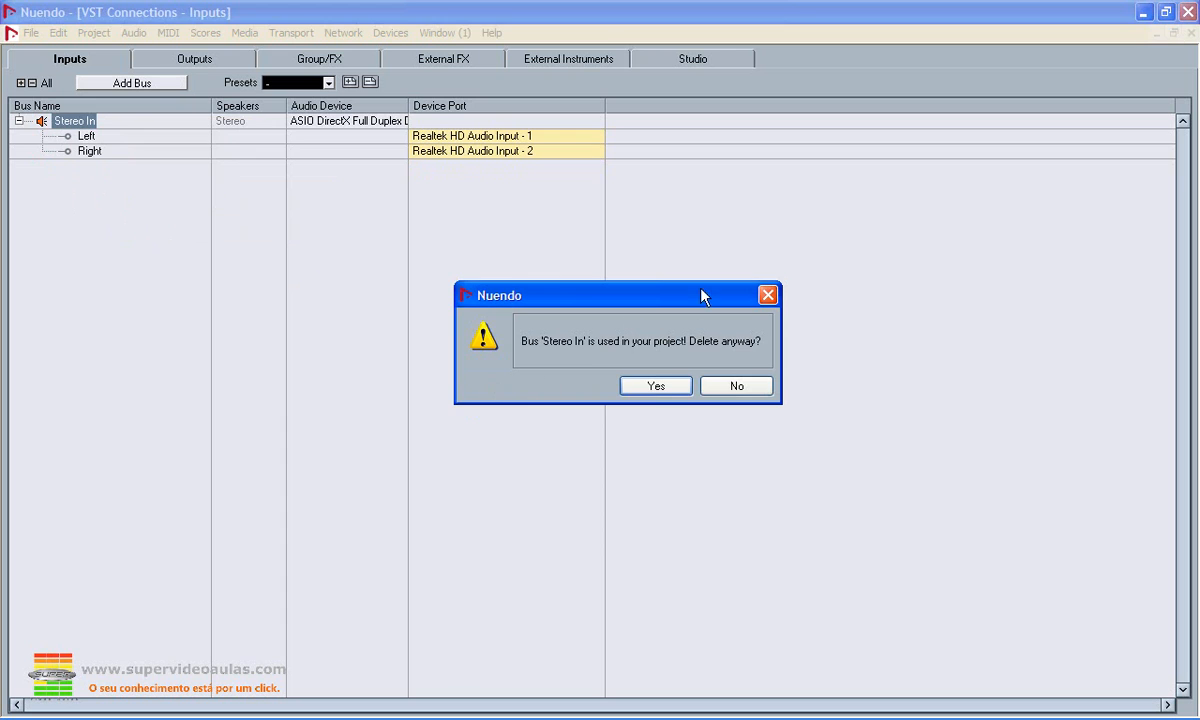
click(656, 386)
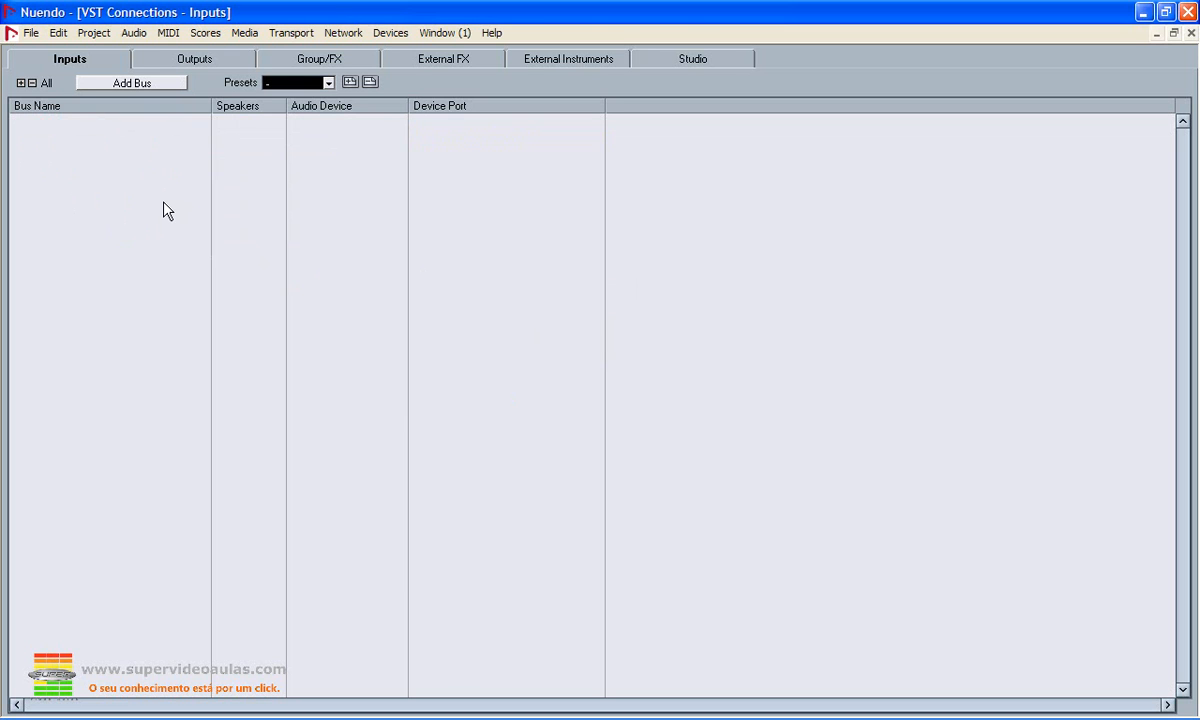
- Add four mono input buses to the empty bus list
right_click(54, 133)
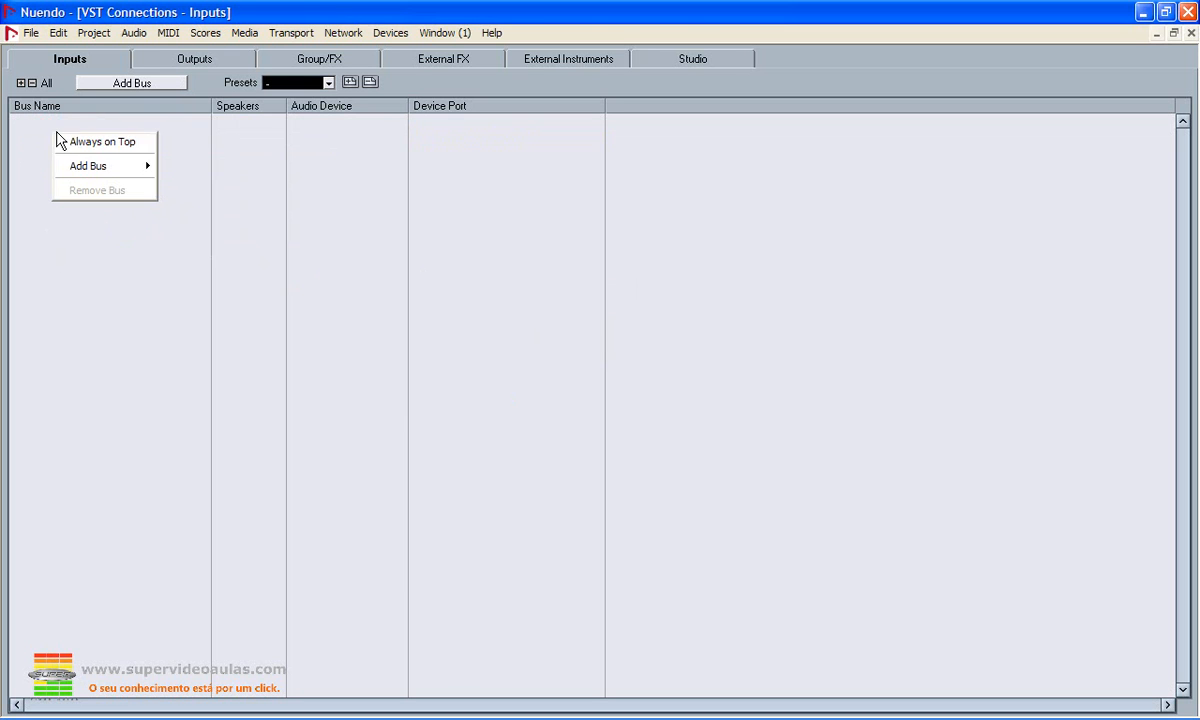
mouse_move(123, 162)
click(170, 168)
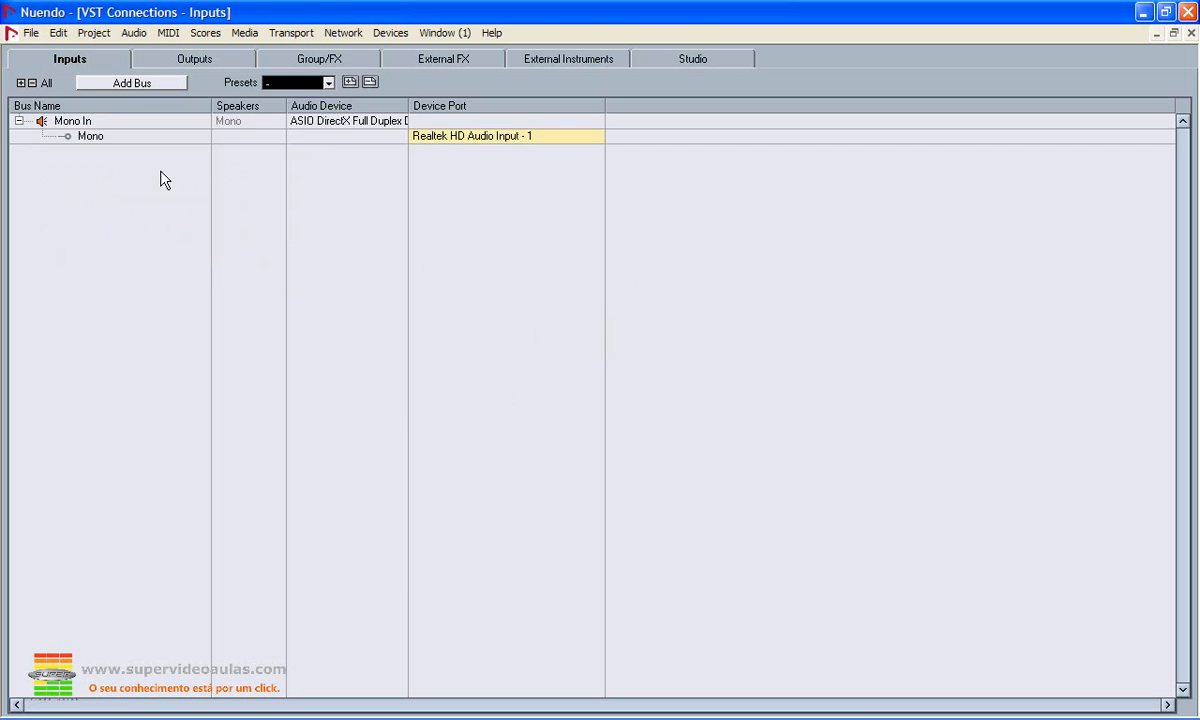
right_click(88, 185)
mouse_move(150, 216)
click(200, 226)
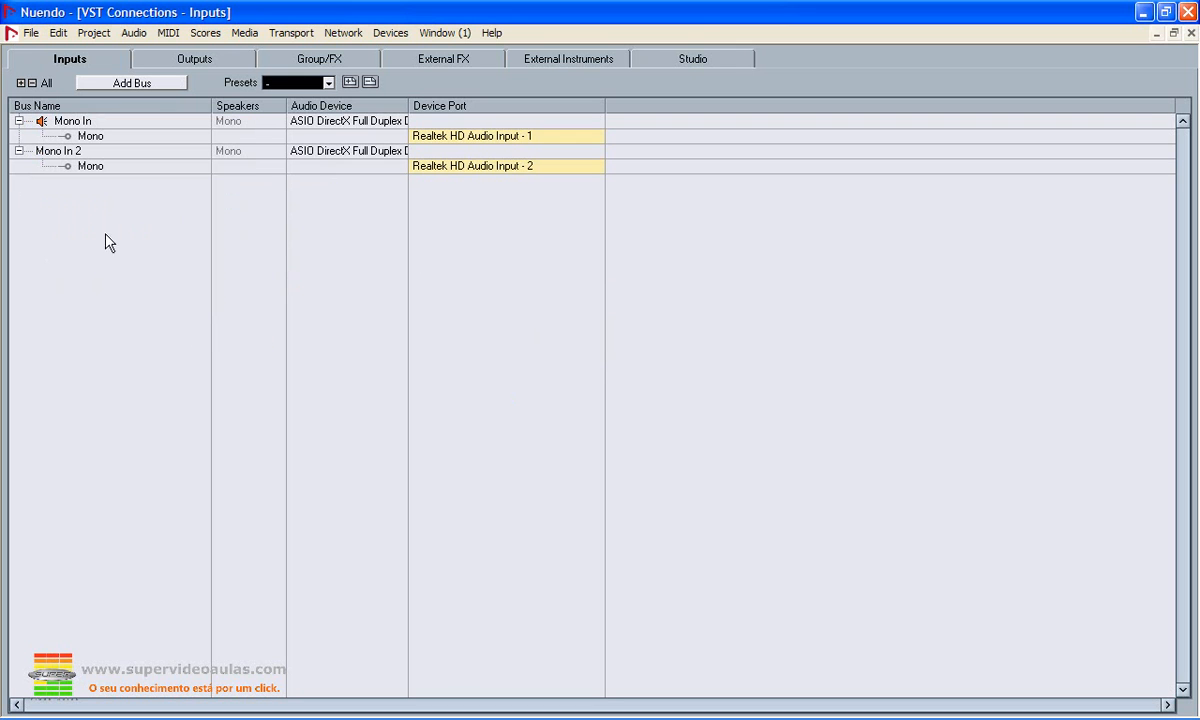
right_click(84, 236)
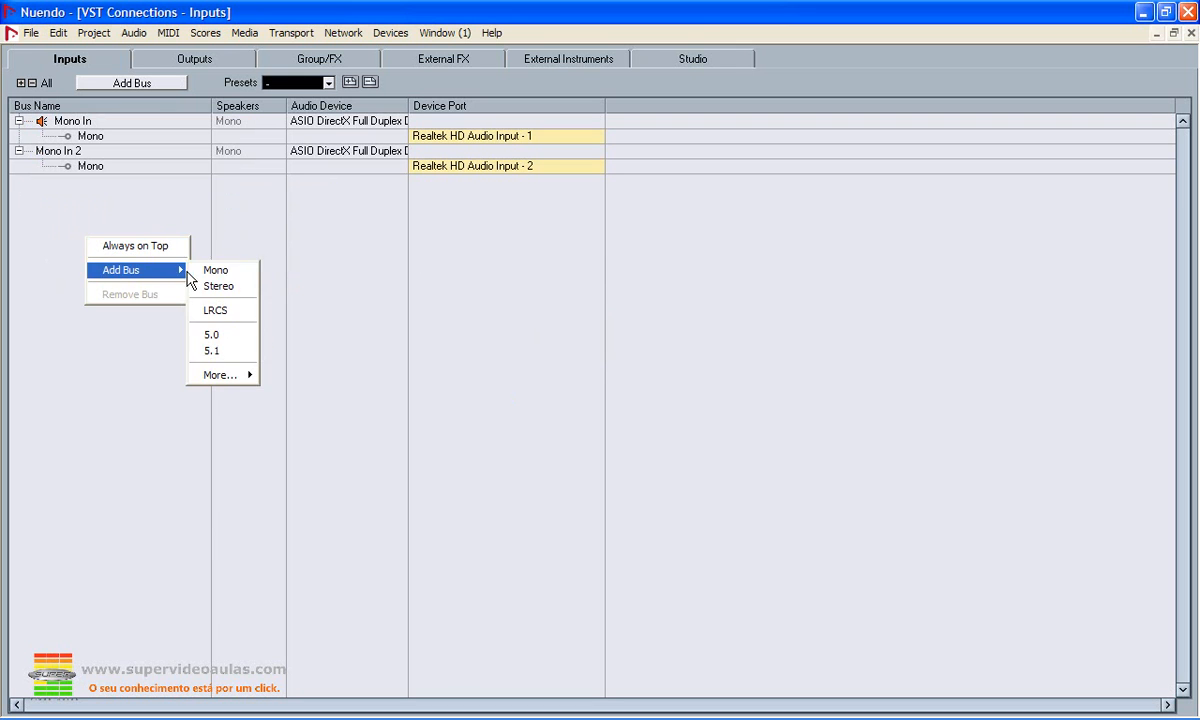
click(212, 268)
right_click(80, 275)
mouse_move(160, 307)
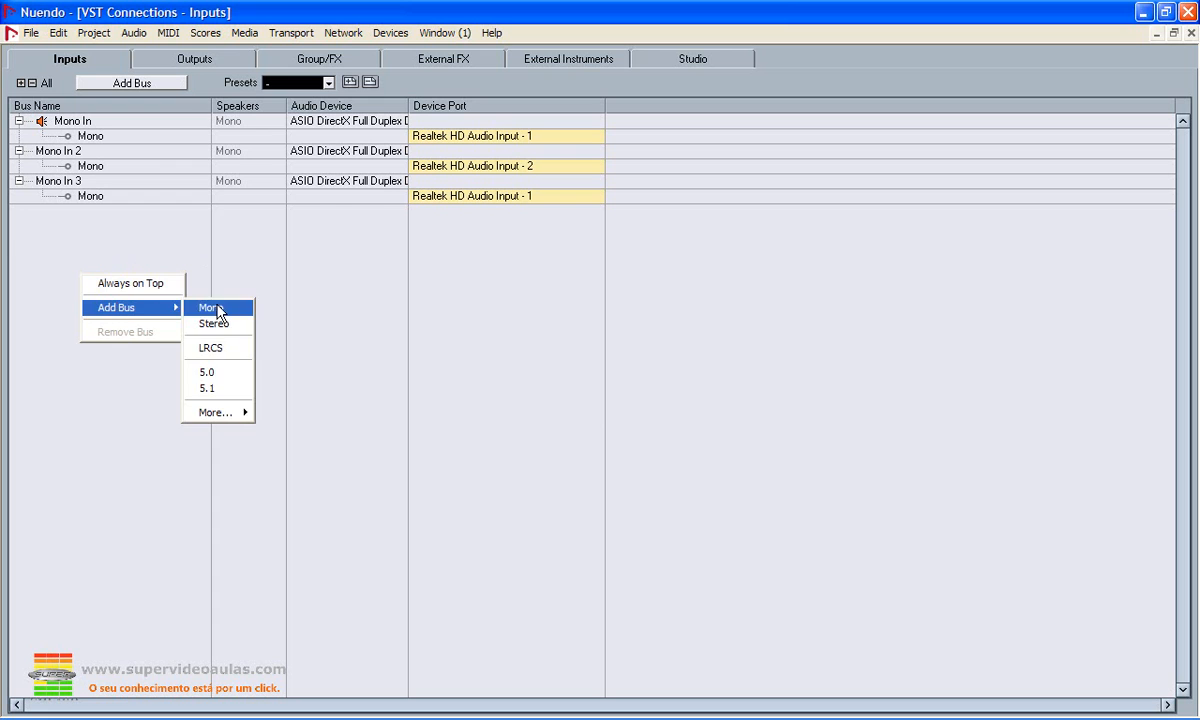
click(214, 308)
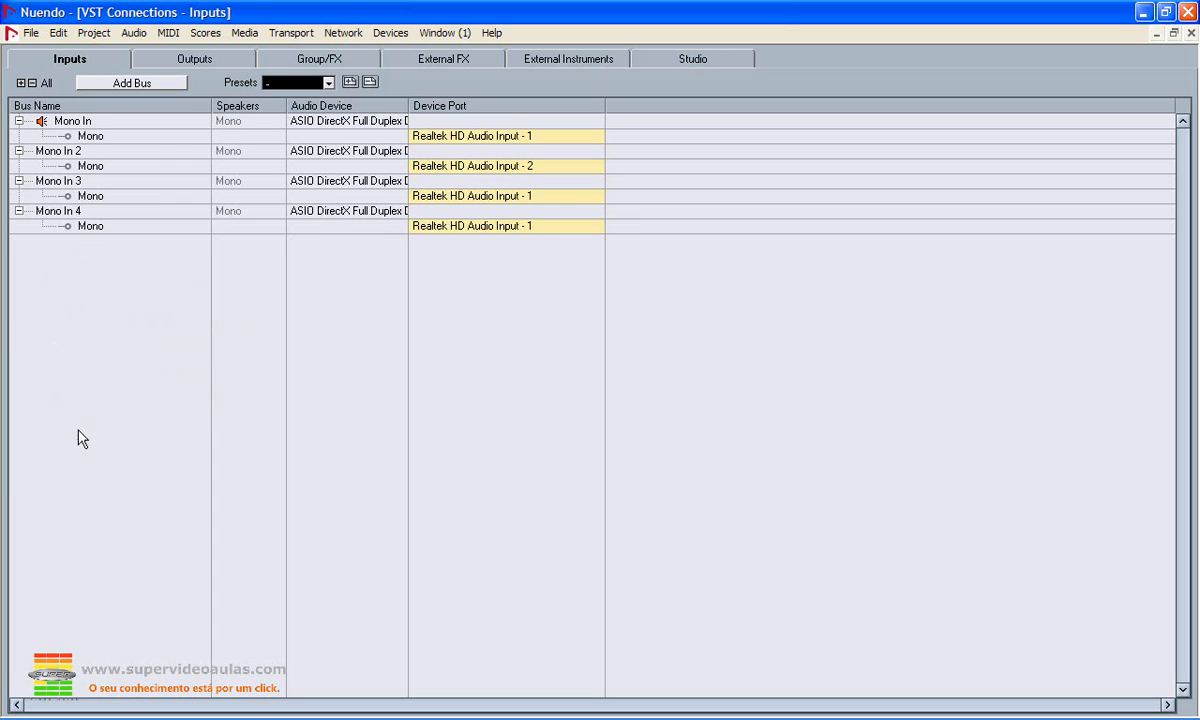
- Add four stereo input buses below the mono buses
right_click(47, 305)
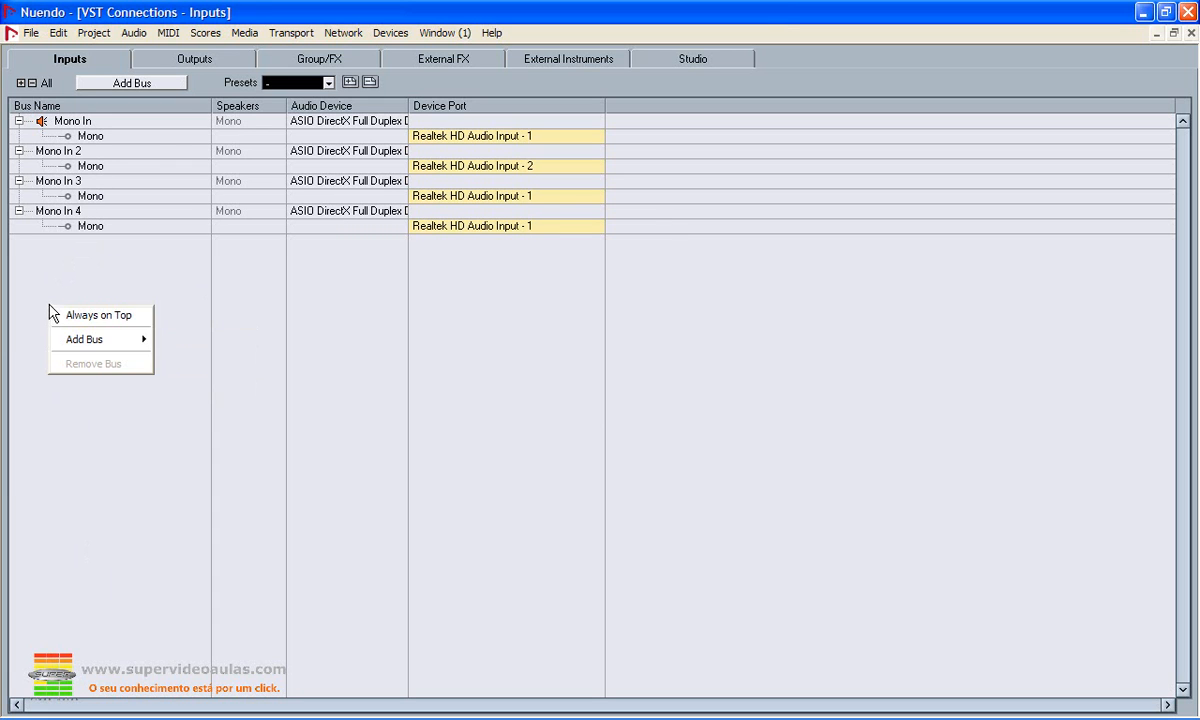
mouse_move(100, 340)
click(182, 356)
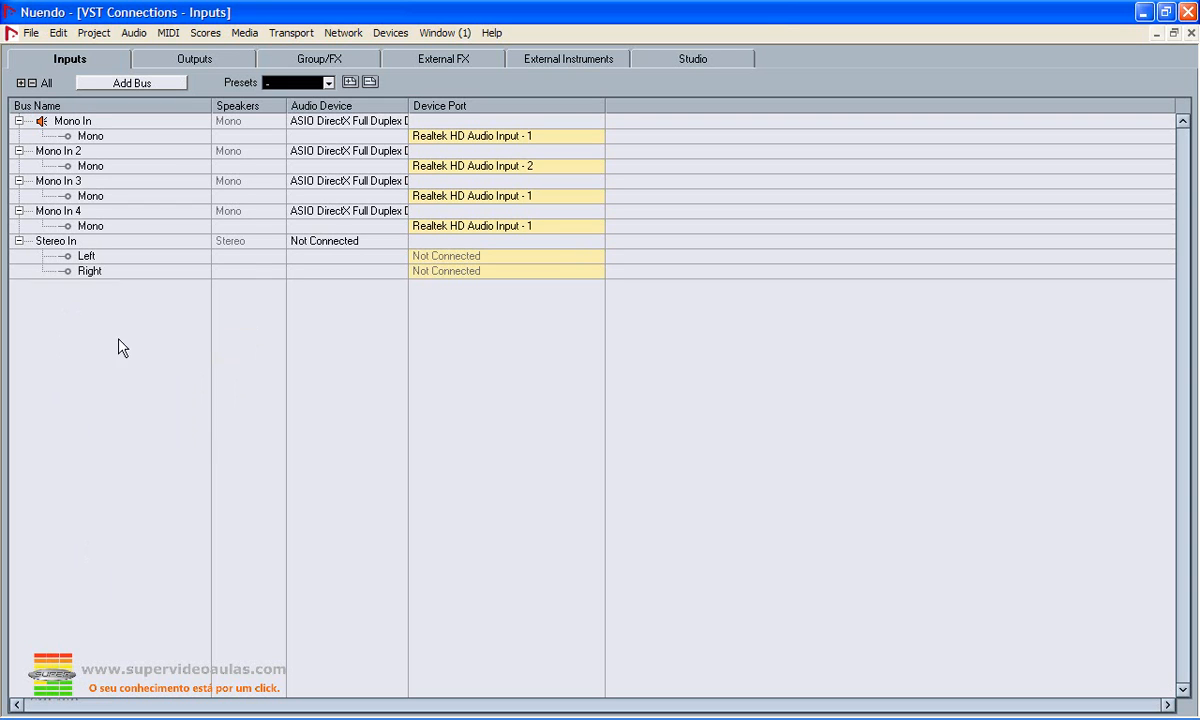
right_click(79, 331)
mouse_move(115, 366)
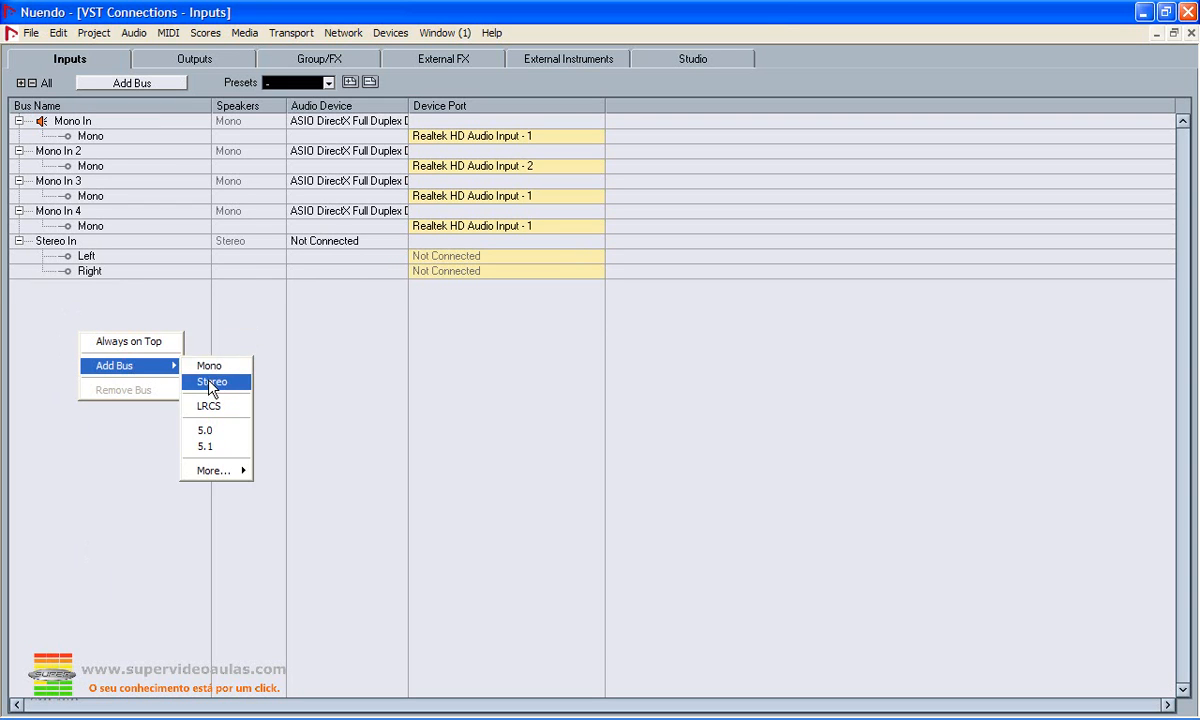
click(212, 381)
right_click(83, 356)
mouse_move(177, 397)
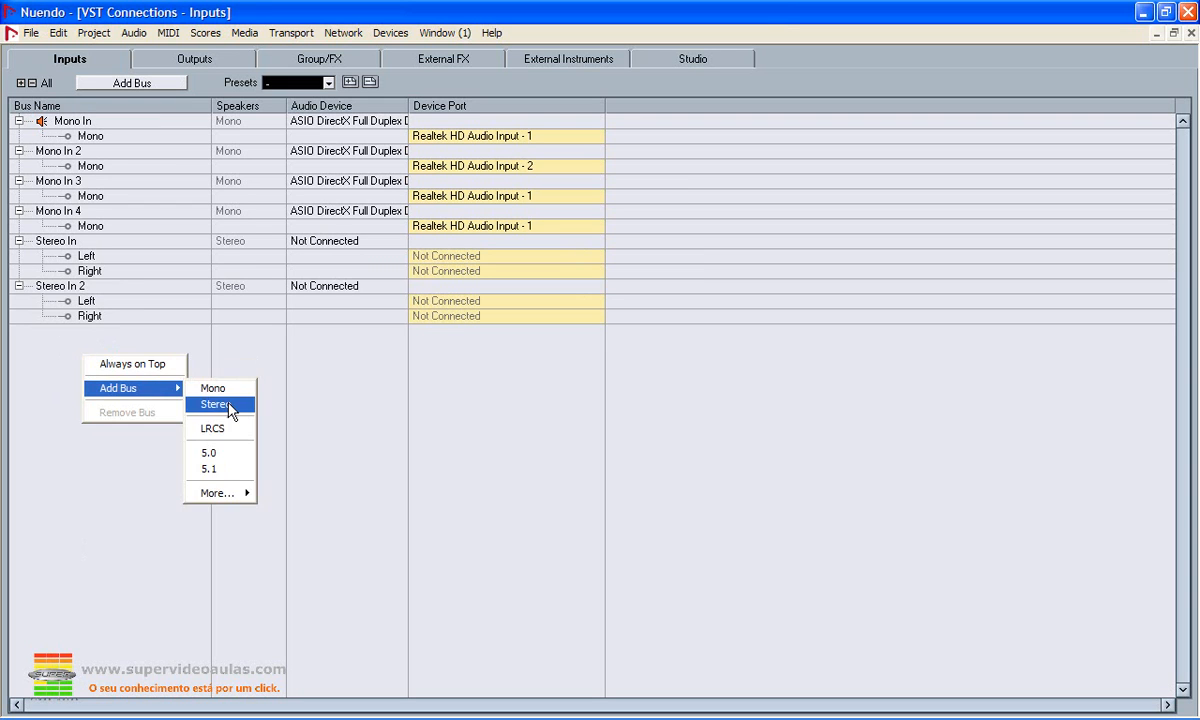
click(215, 404)
right_click(106, 390)
mouse_move(195, 433)
click(238, 439)
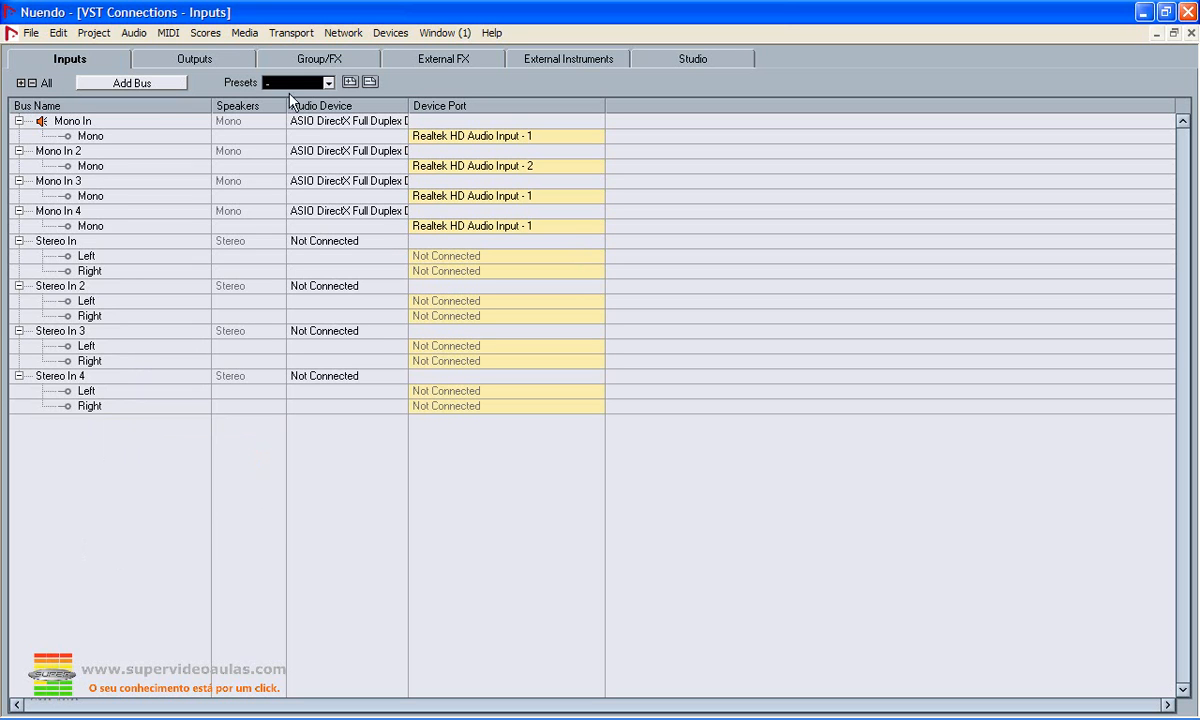
click(328, 84)
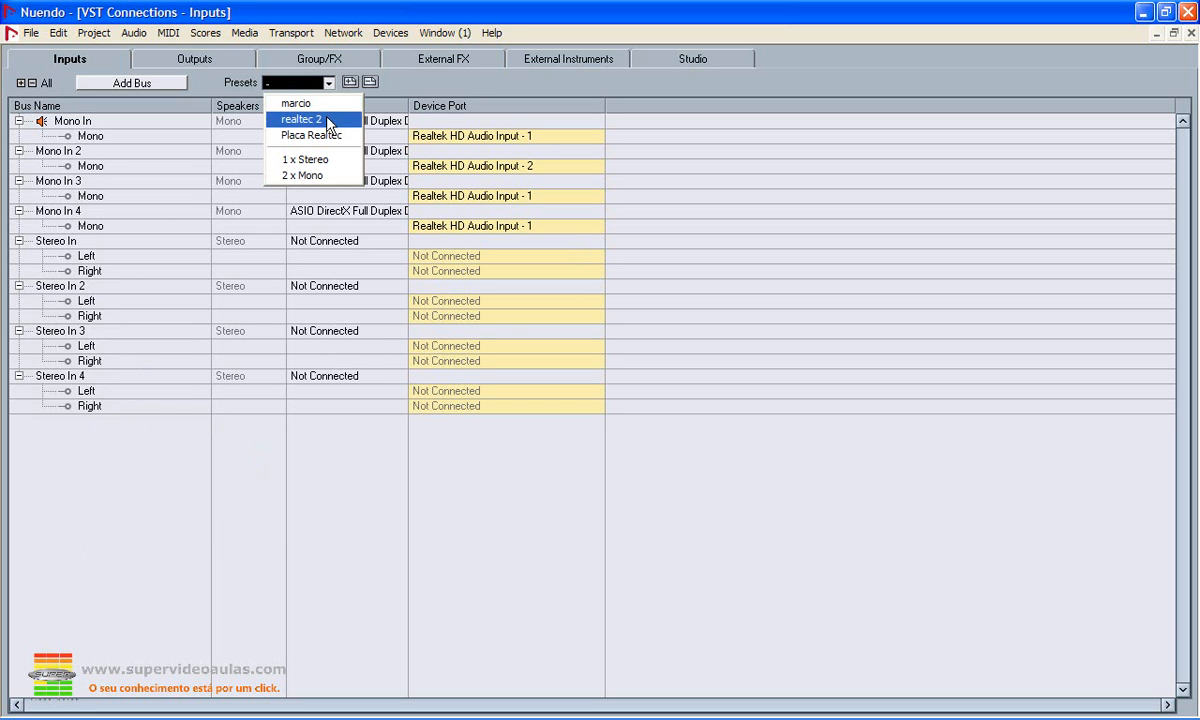
click(328, 82)
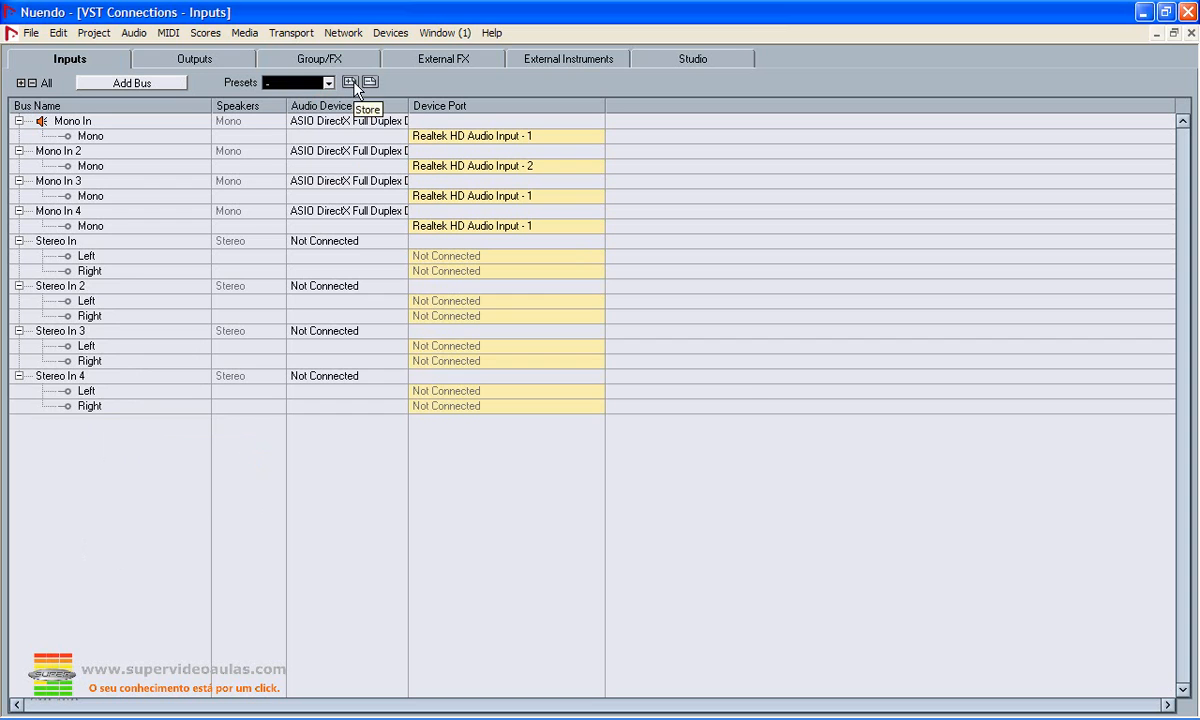
click(350, 81)
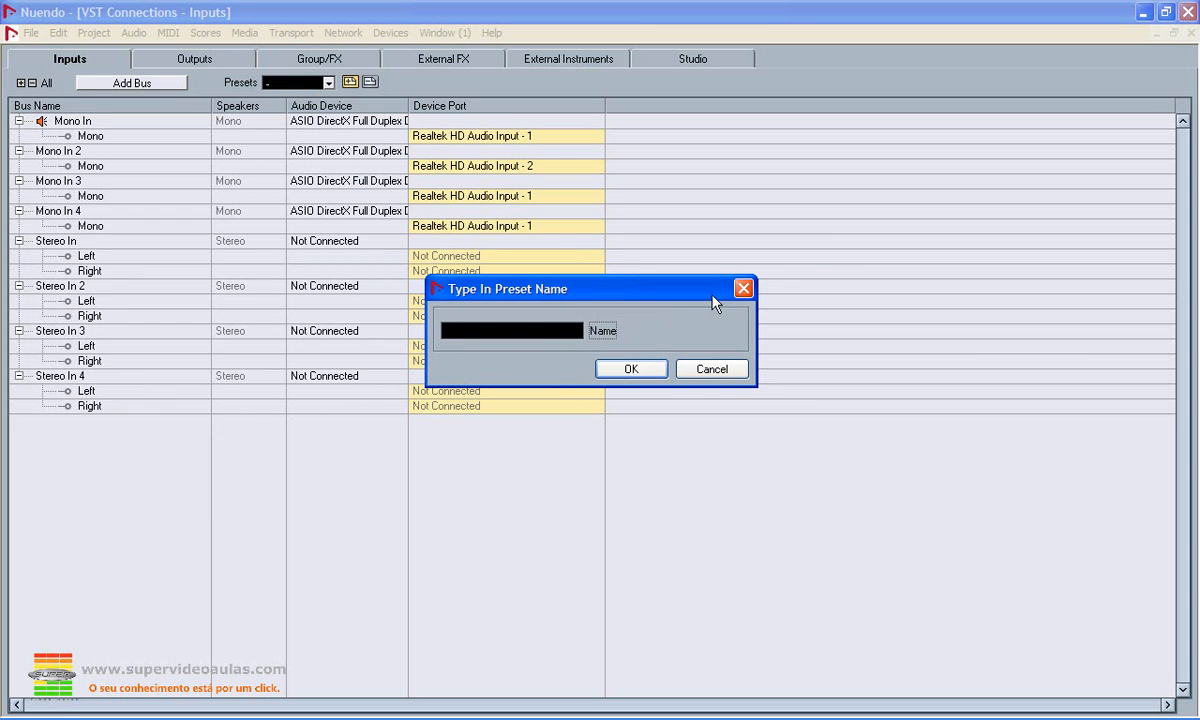
click(743, 289)
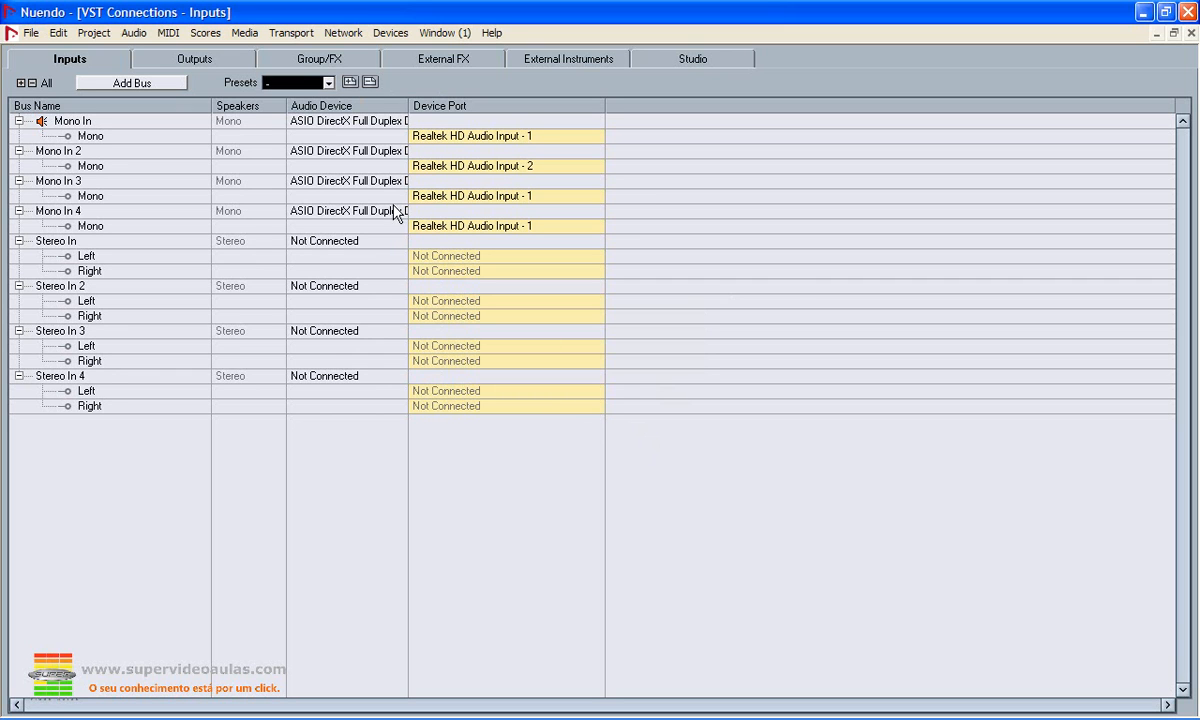
- Add a 5.1 output bus below the Stereo Out bus in VST Connections
click(196, 60)
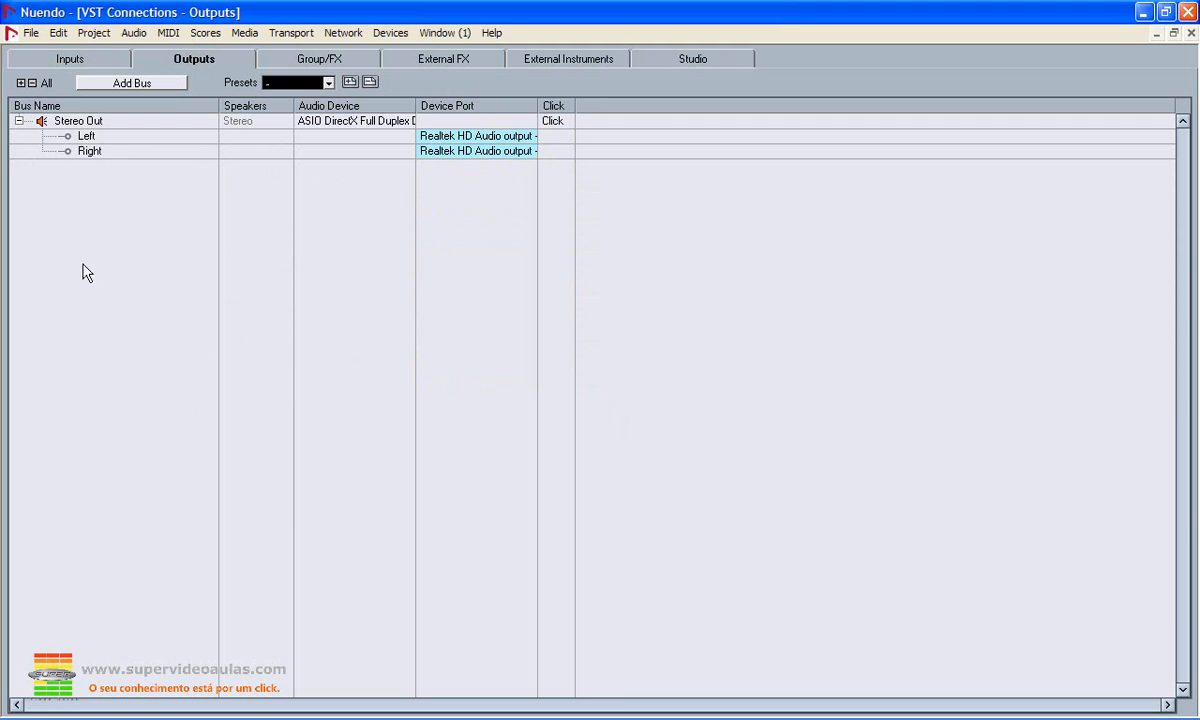
right_click(82, 224)
mouse_move(179, 267)
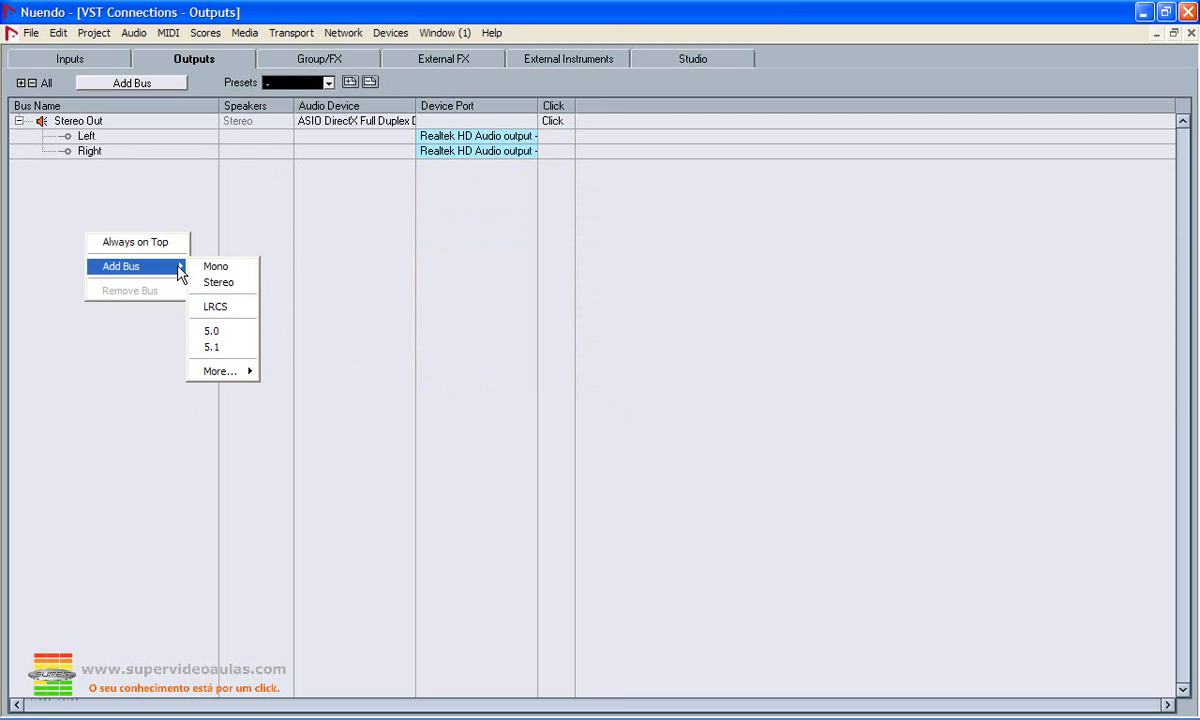
click(226, 347)
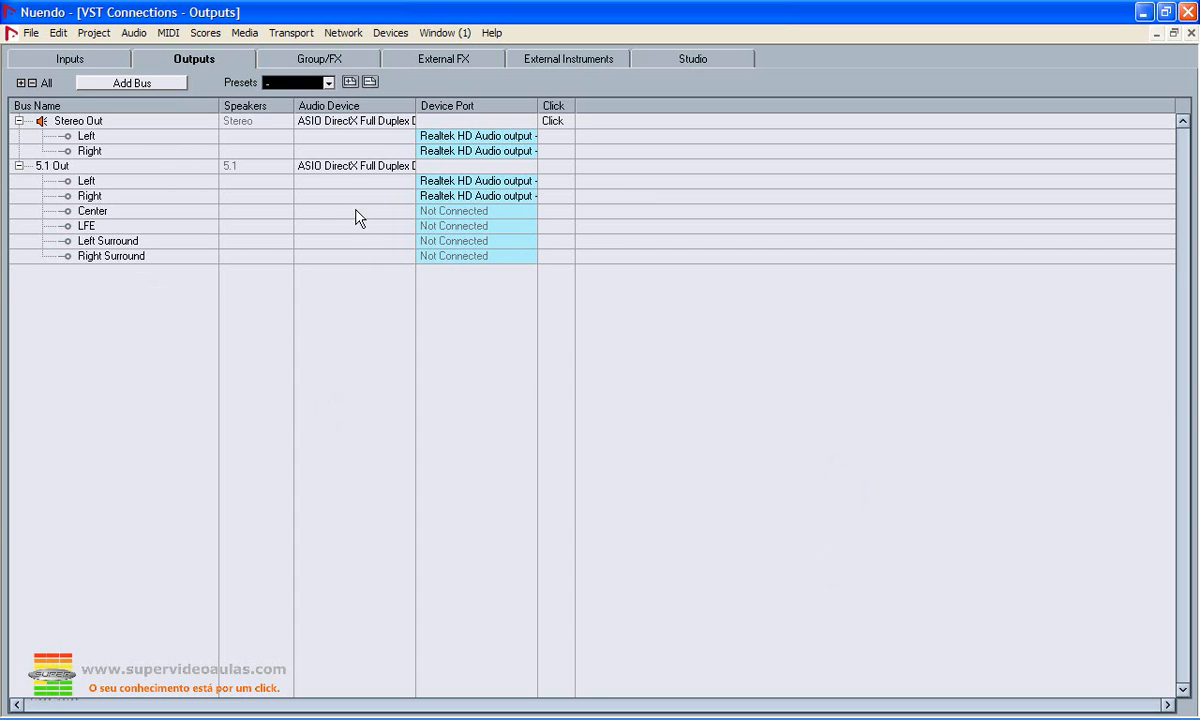
- Return to the input buses and load the stored Placa Realtec preset
click(70, 59)
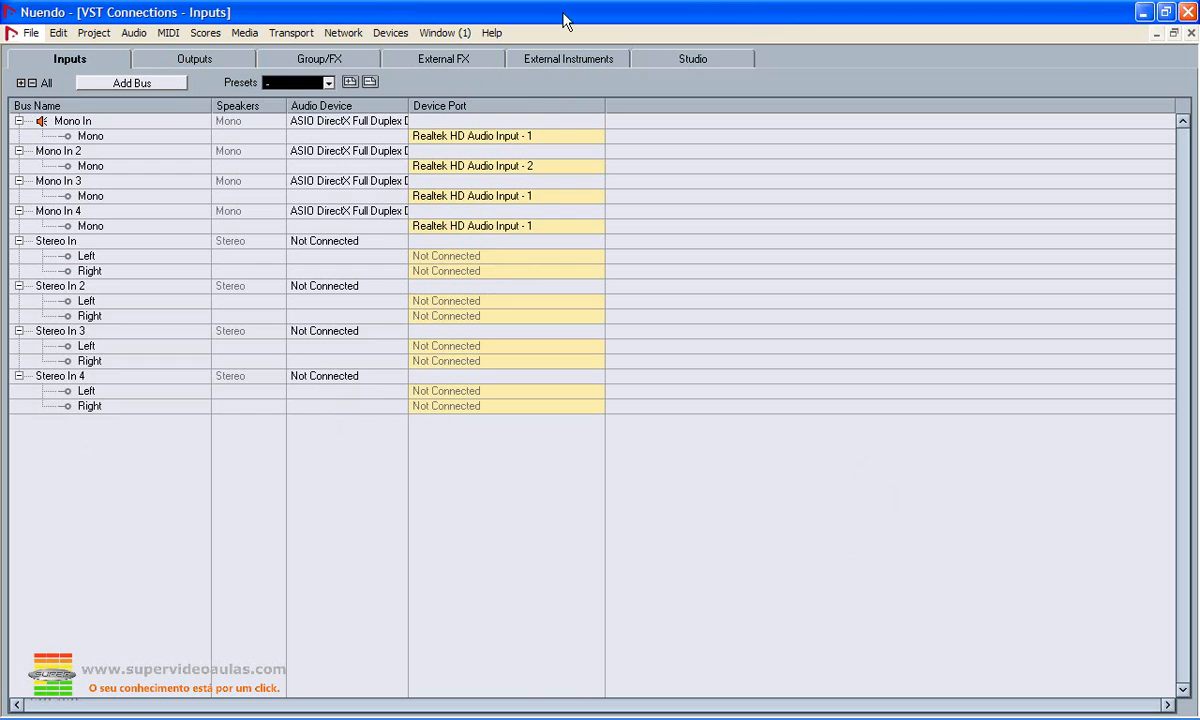
click(328, 83)
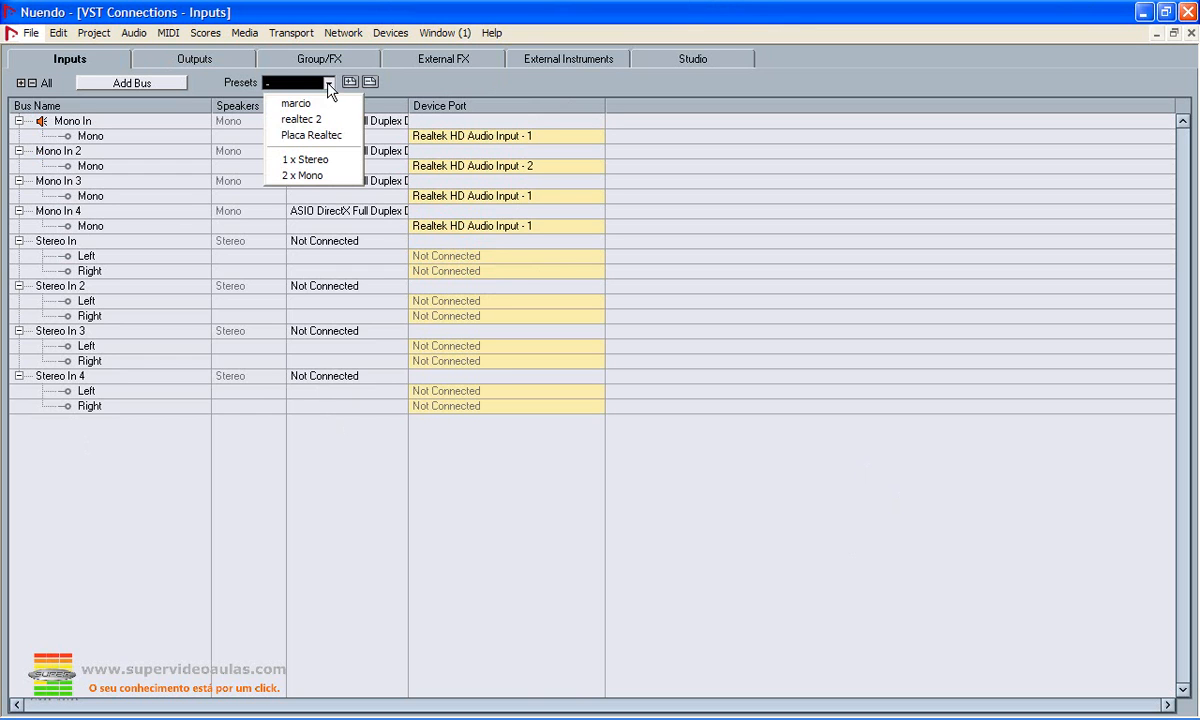
click(313, 136)
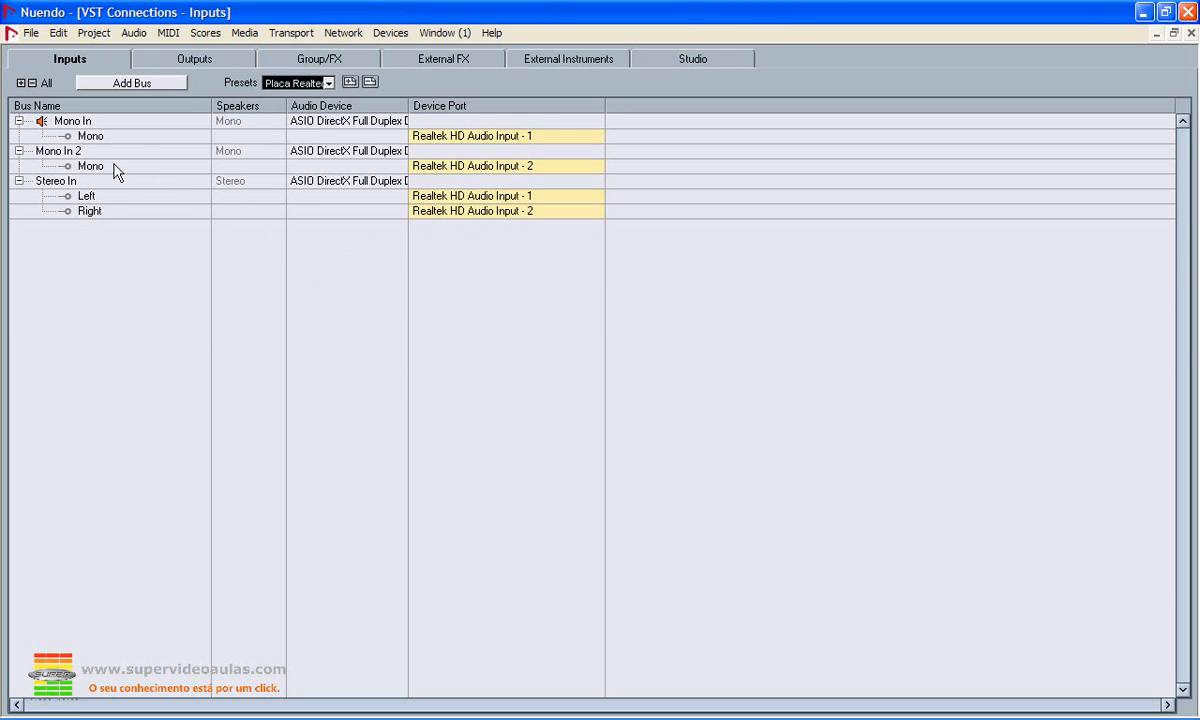
- Save the project as a template named Projeto Video Aula
click(31, 36)
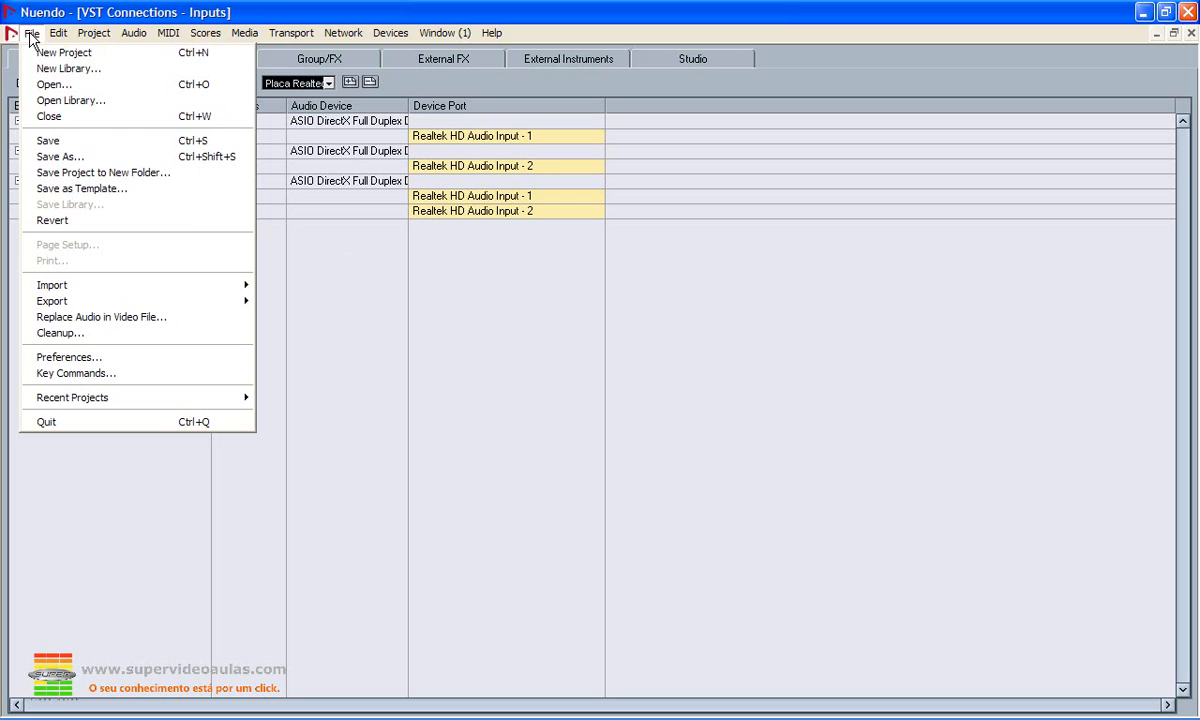
click(70, 190)
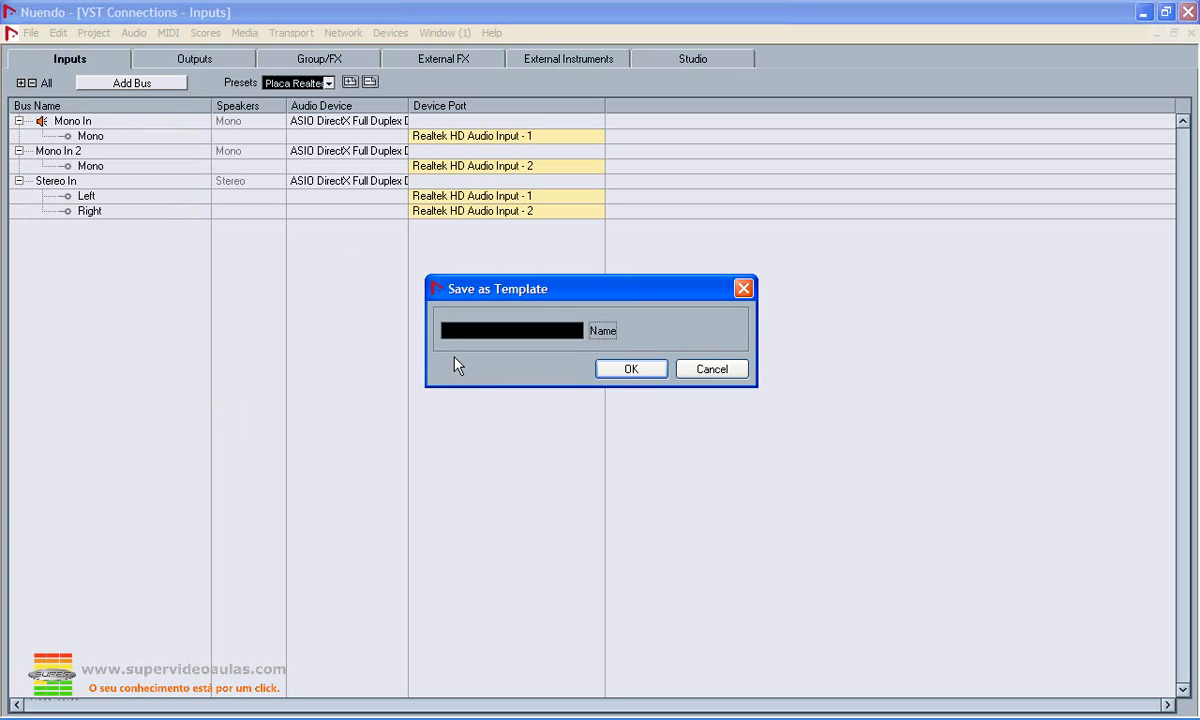
text(Pro)
text(ideo Aula)
click(638, 372)
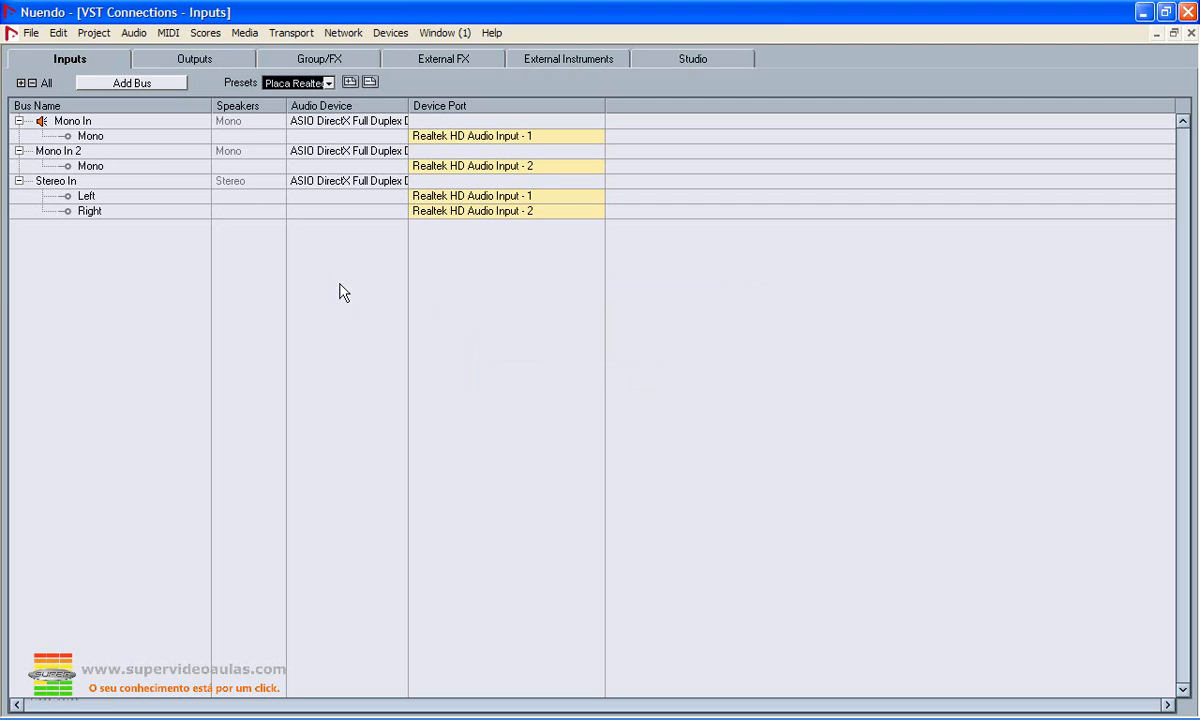
- Look up the Projeto Video Aula template among the templates offered for a new project
click(24, 39)
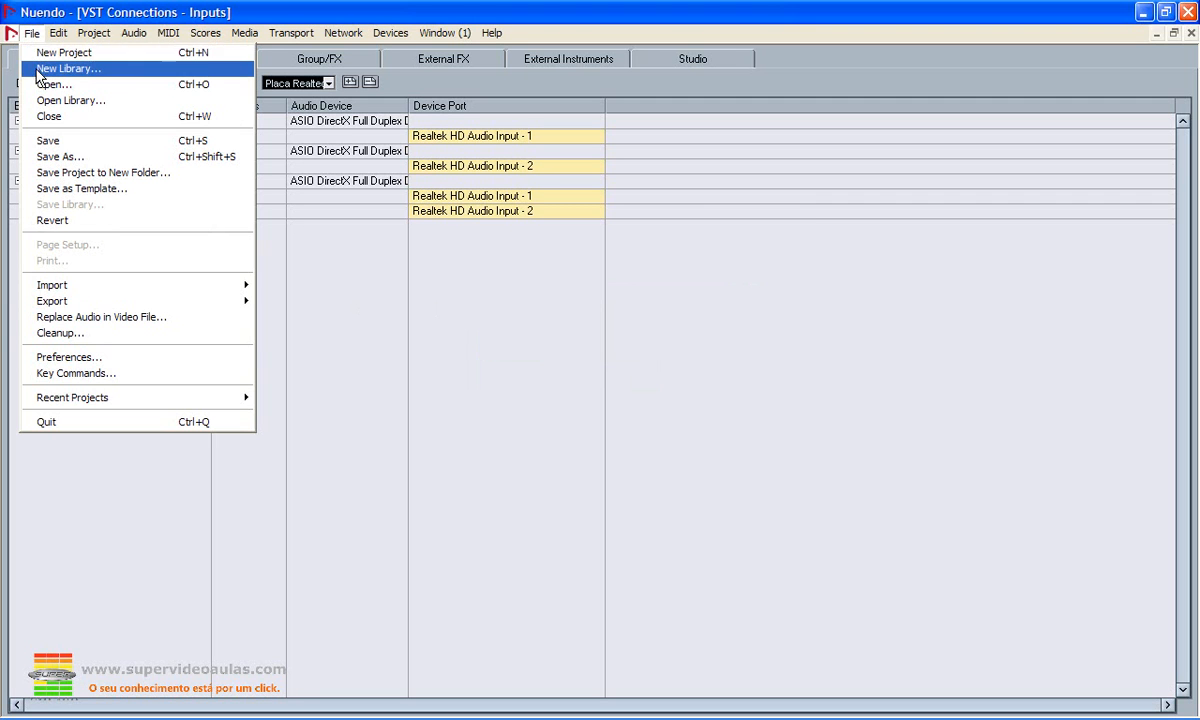
click(40, 55)
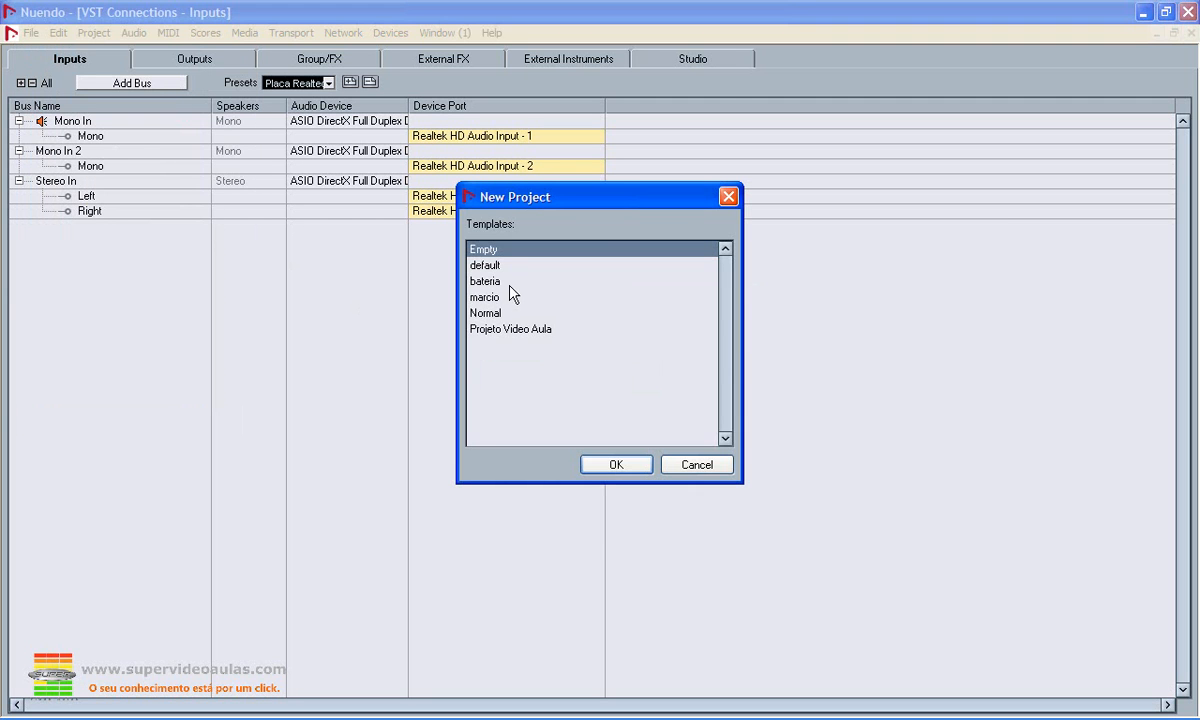
click(502, 335)
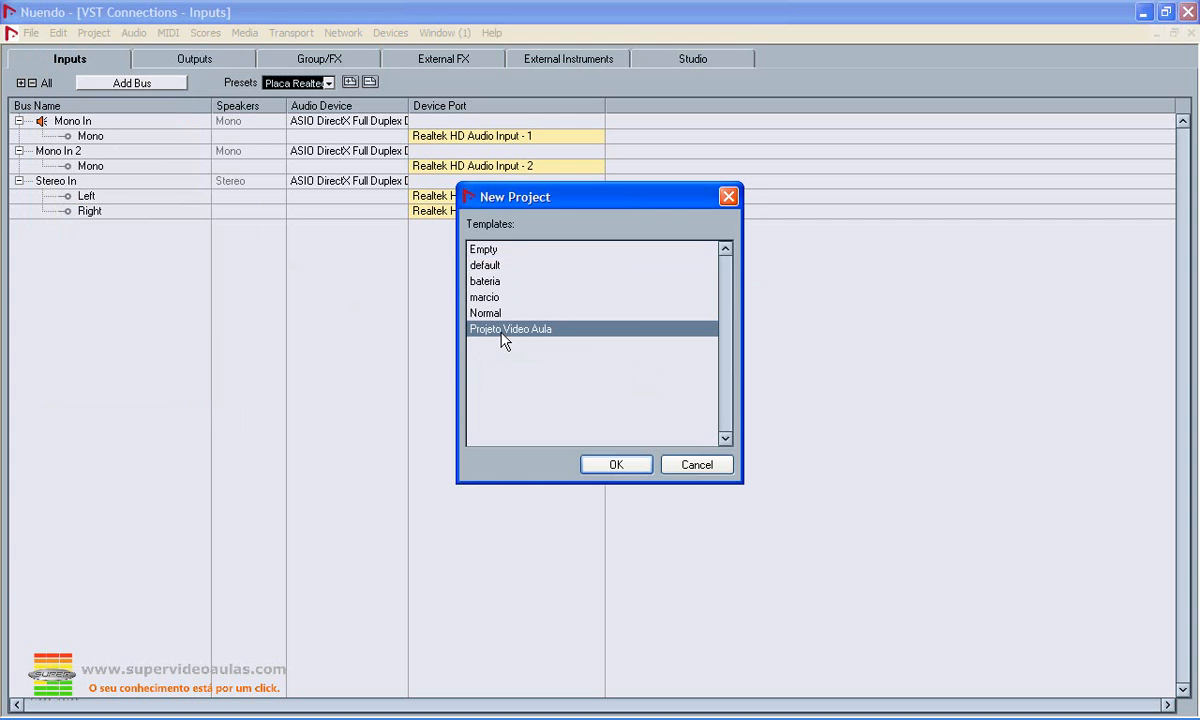
key(Return)
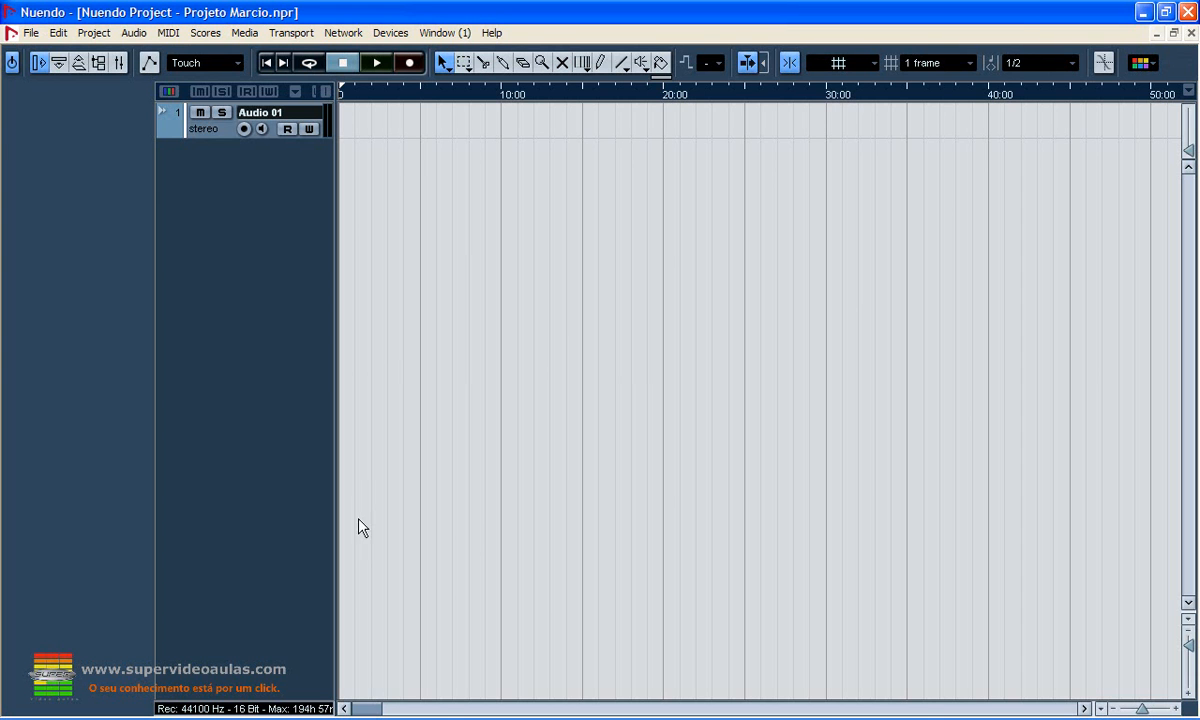
- Add seven stereo audio tracks below Audio 01, one at a time, up to Audio 08
right_click(231, 206)
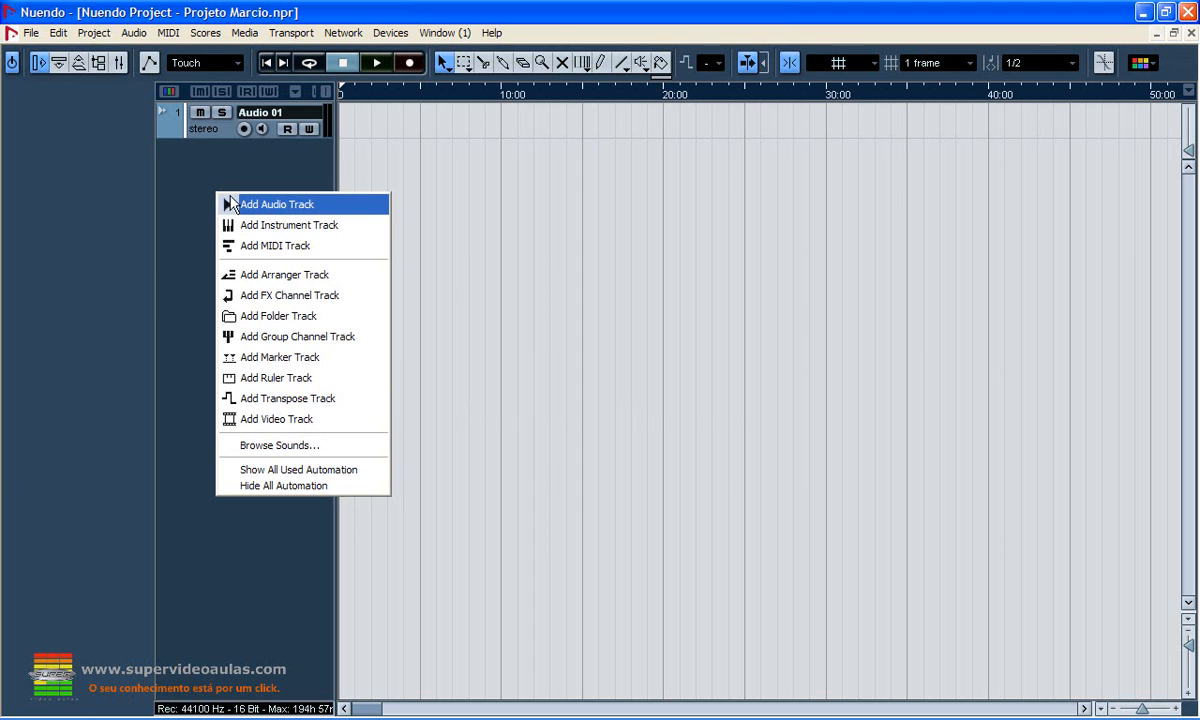
click(228, 203)
click(630, 396)
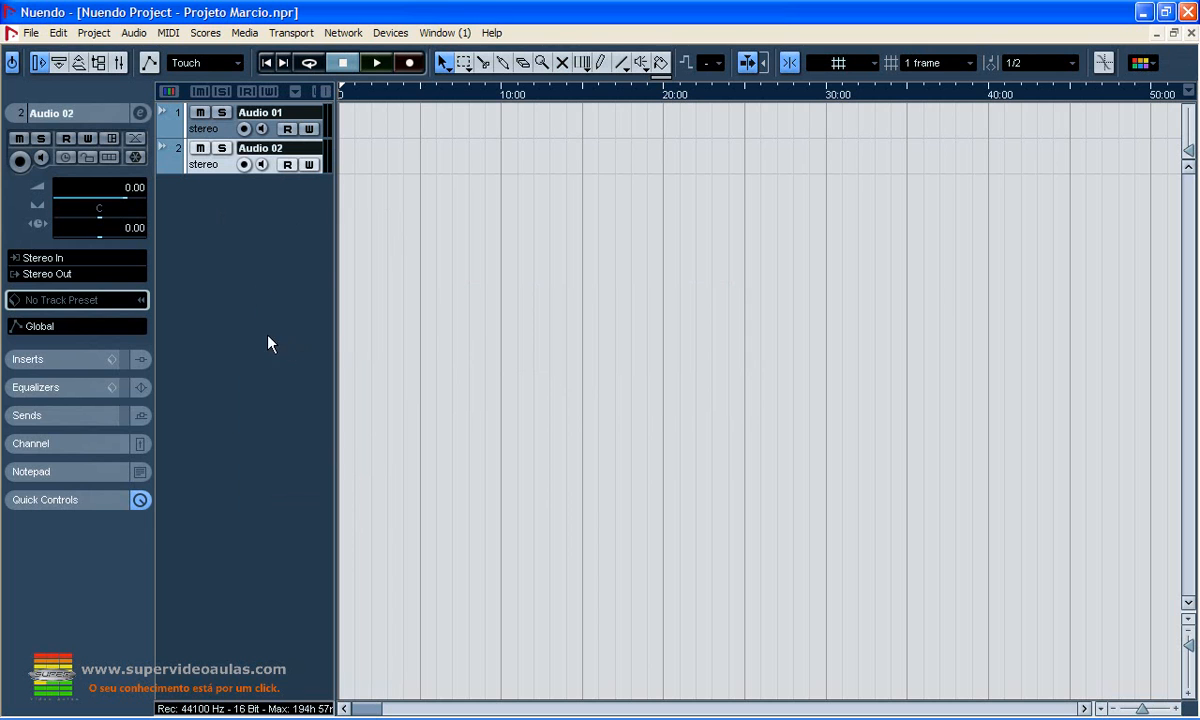
double_click(260, 268)
click(614, 390)
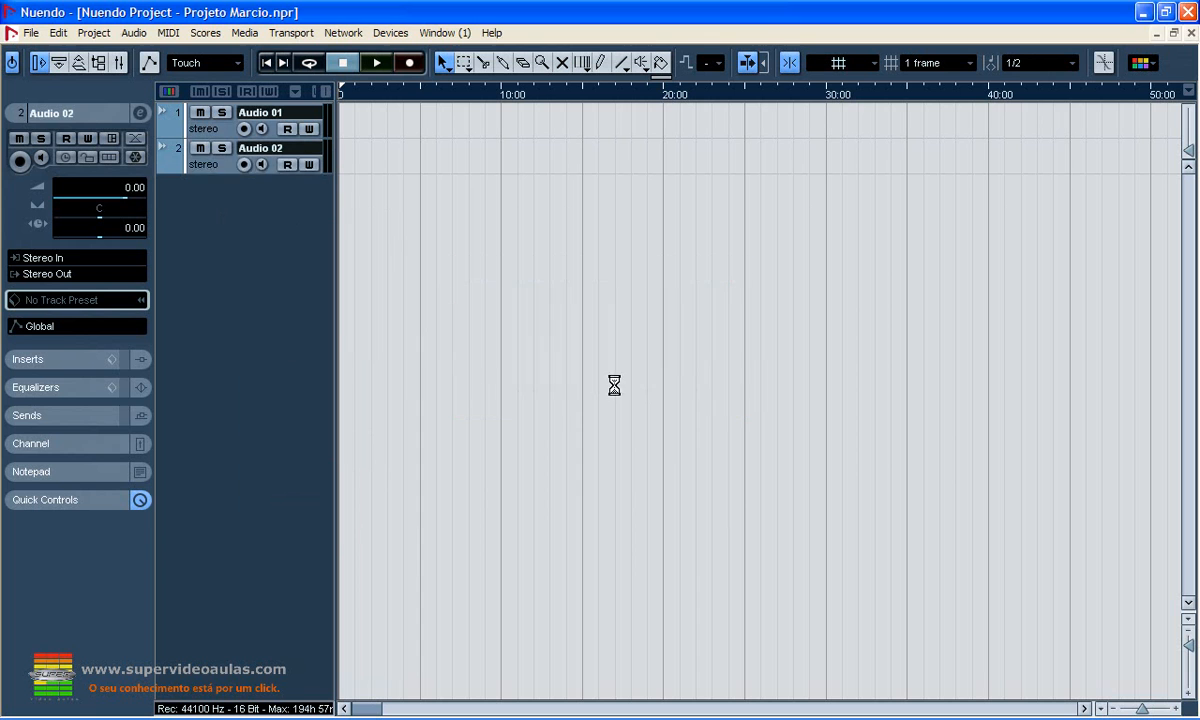
right_click(267, 230)
click(322, 254)
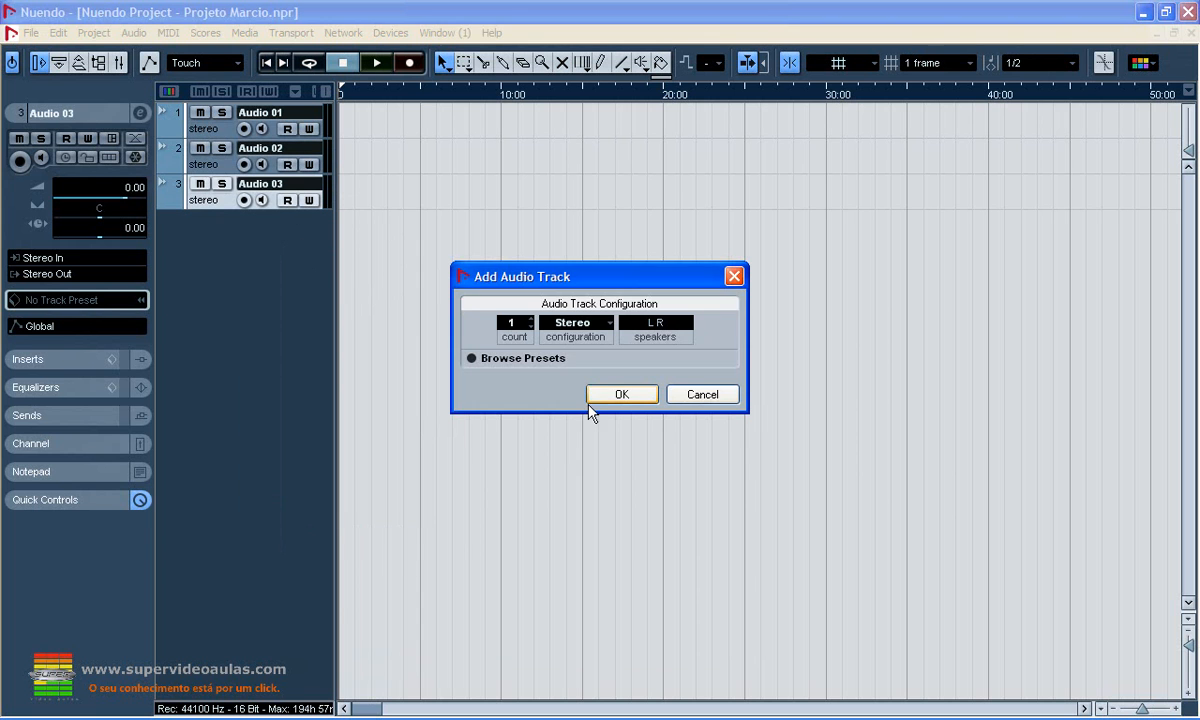
click(621, 395)
right_click(269, 313)
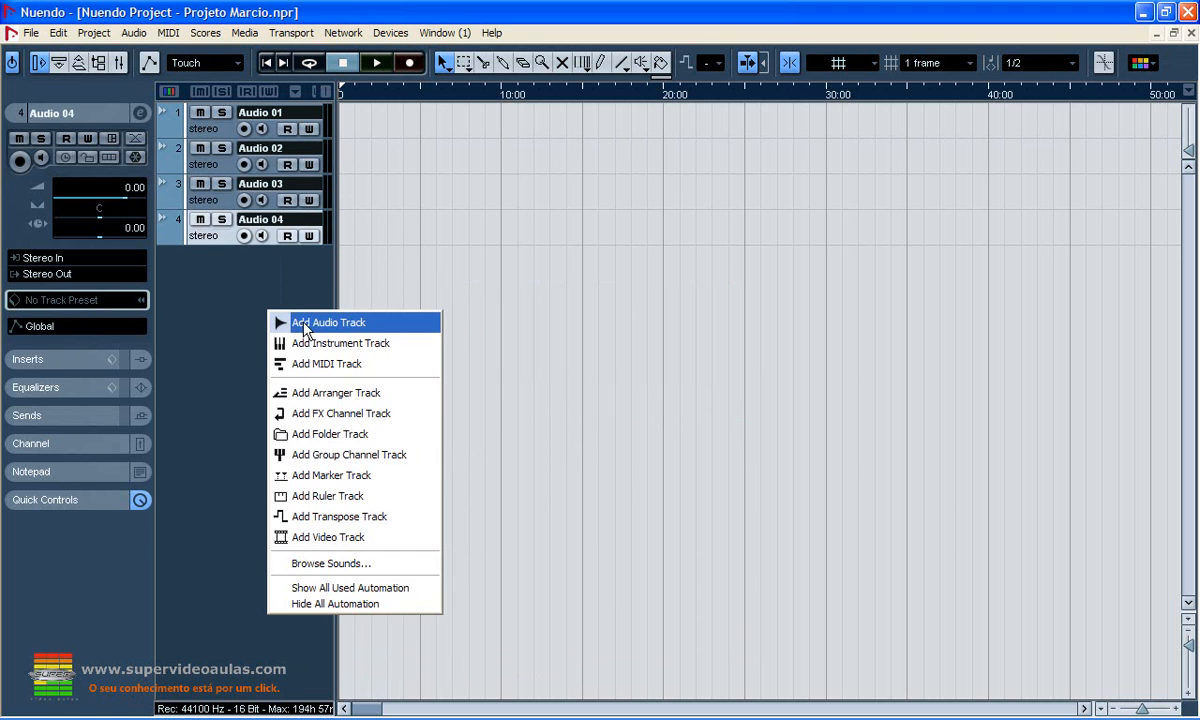
click(305, 325)
click(621, 395)
right_click(264, 332)
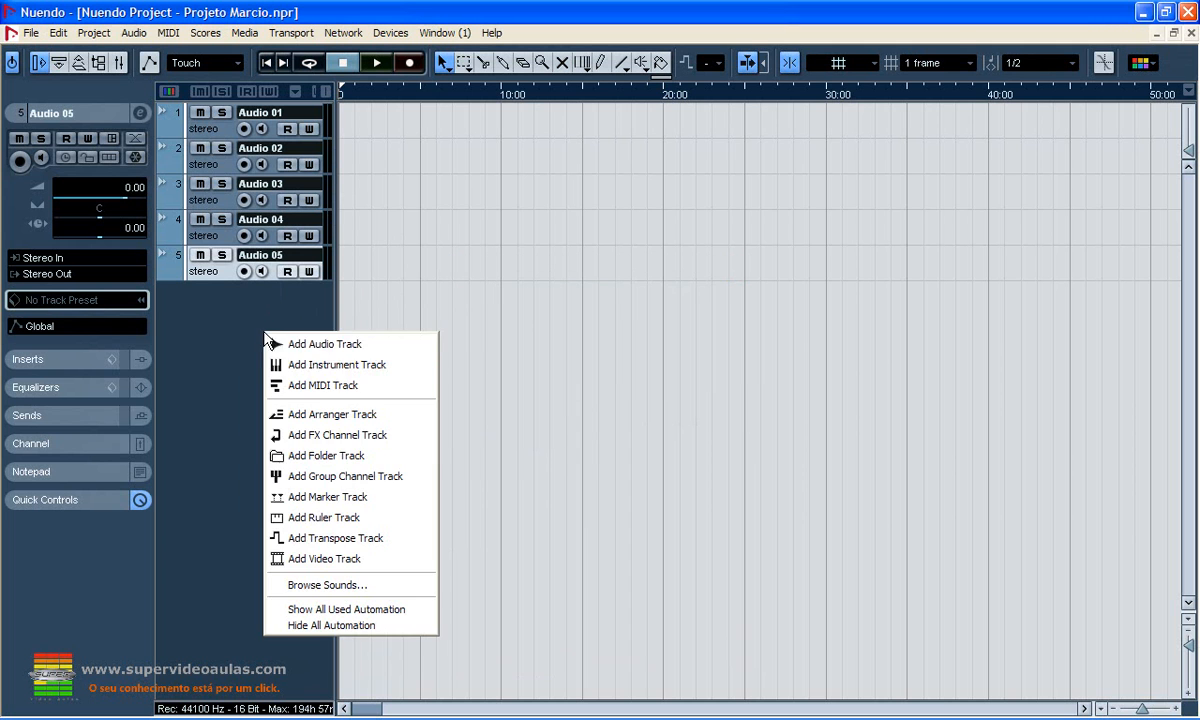
click(331, 344)
click(621, 394)
right_click(288, 344)
click(338, 355)
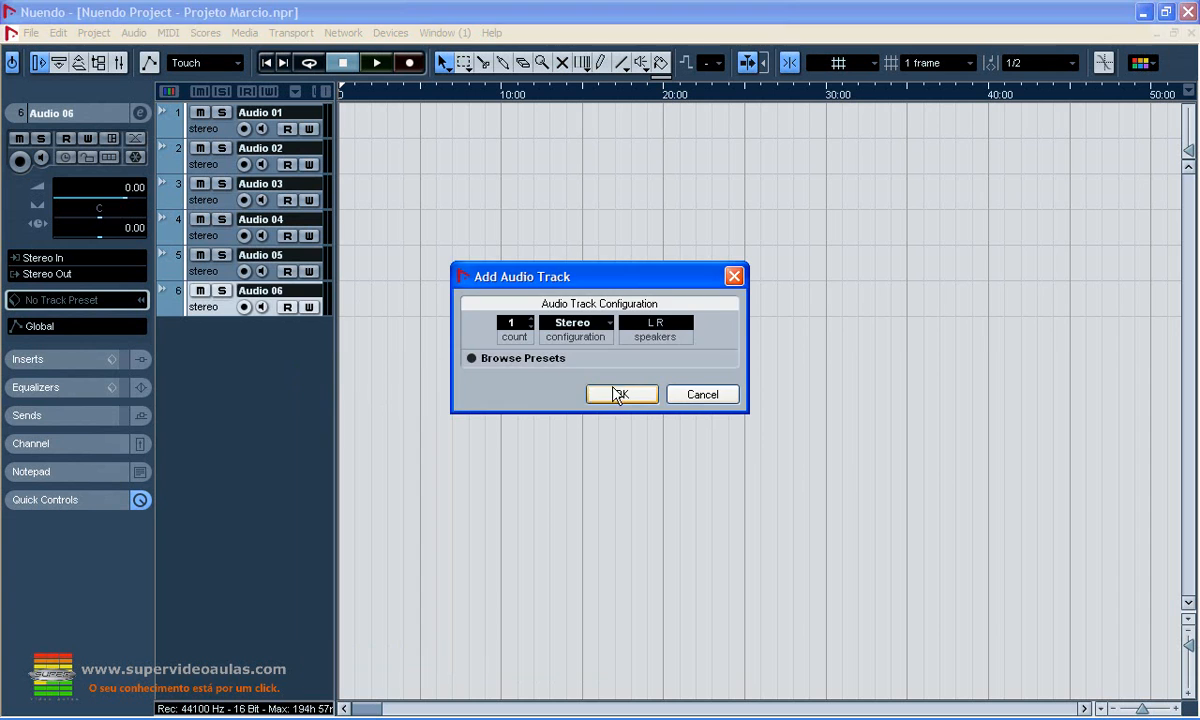
click(618, 394)
right_click(298, 401)
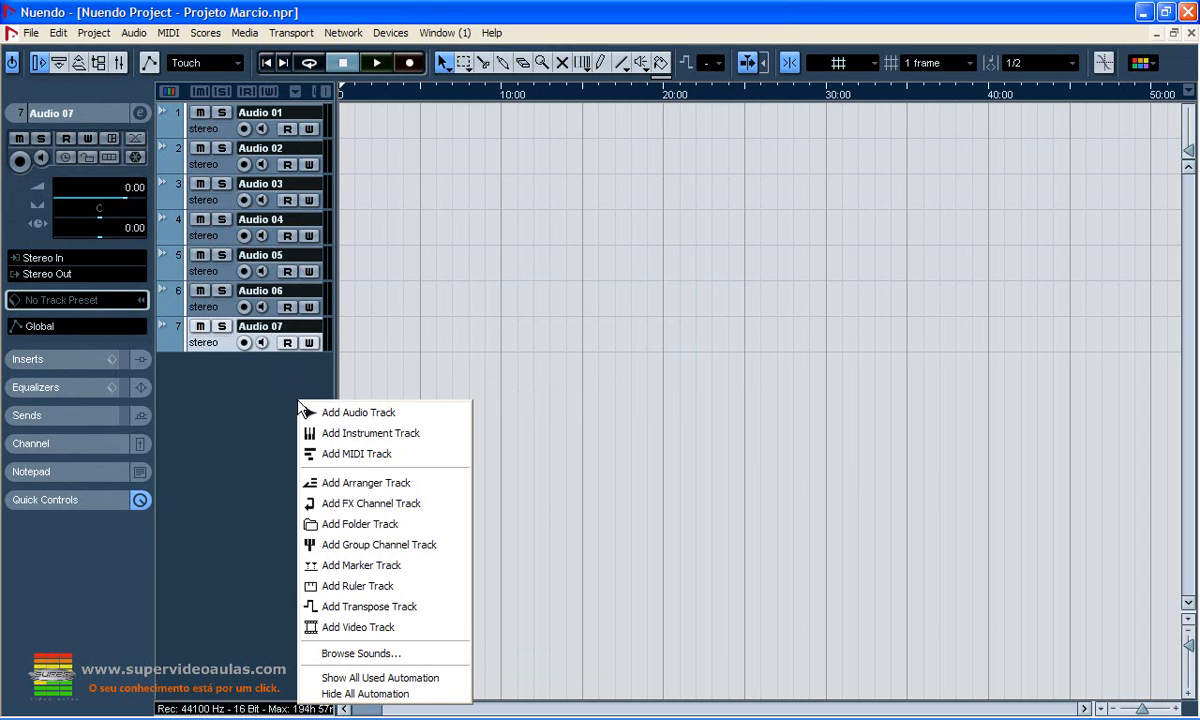
click(388, 420)
click(619, 396)
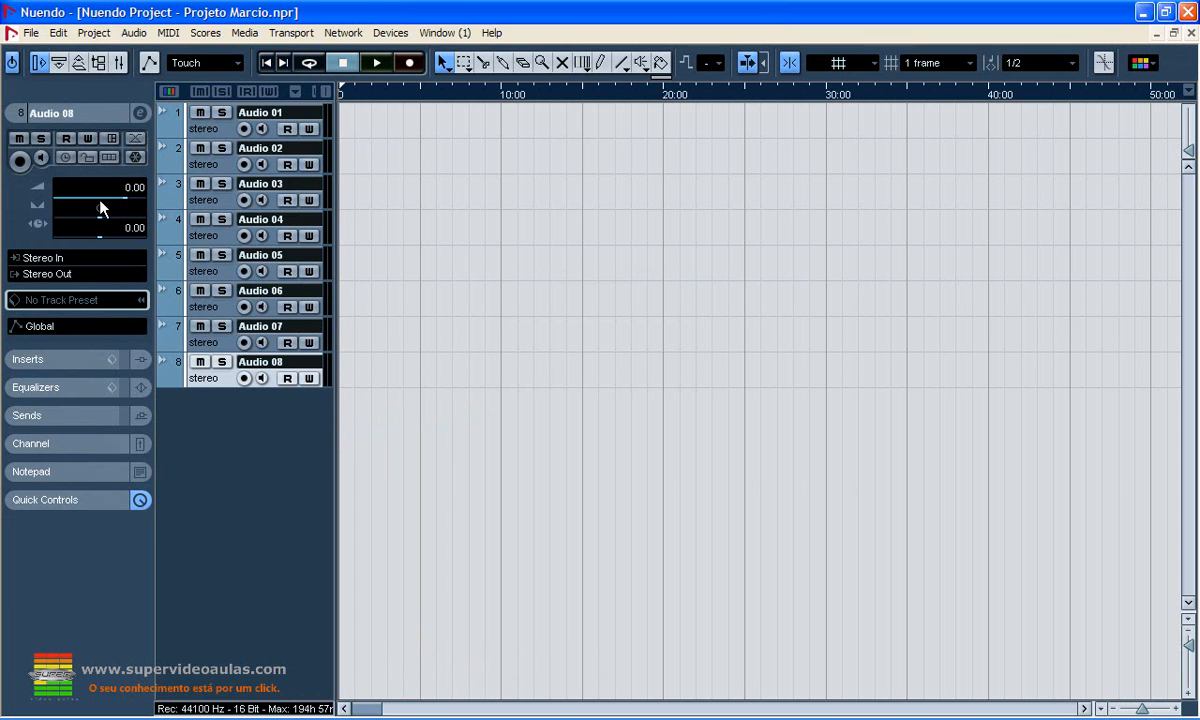
- Save the eight-track project as a template named Bateria, replacing the existing template of that name
click(31, 34)
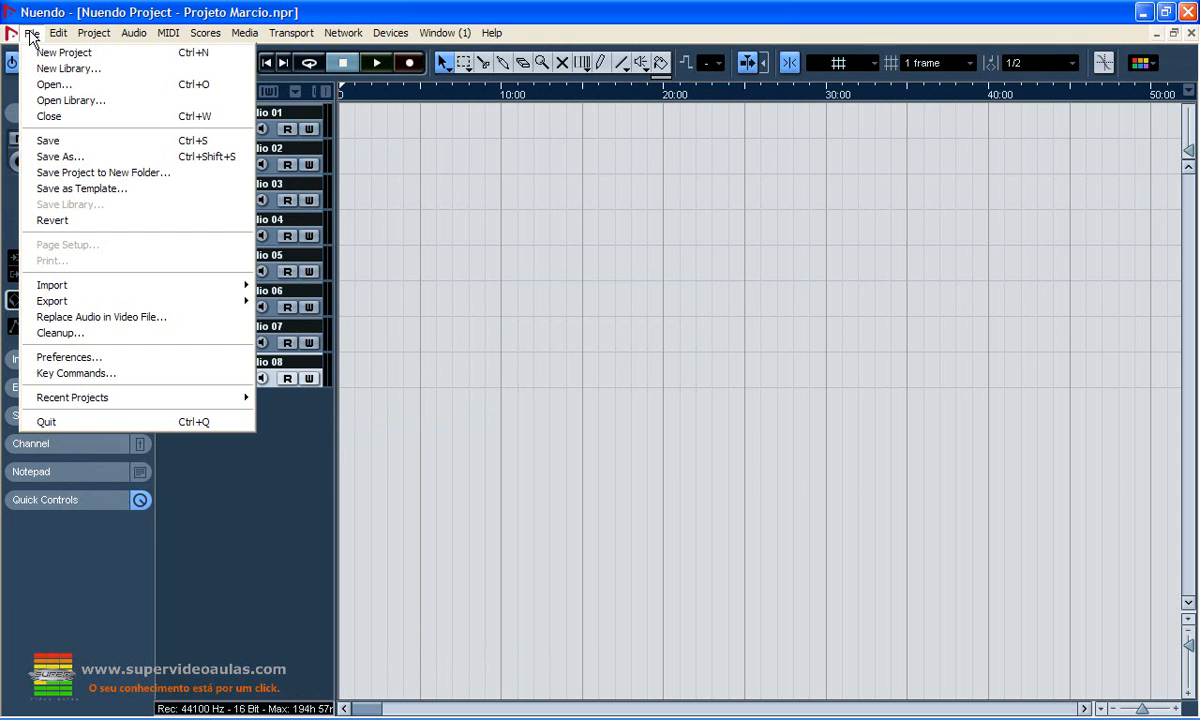
click(84, 188)
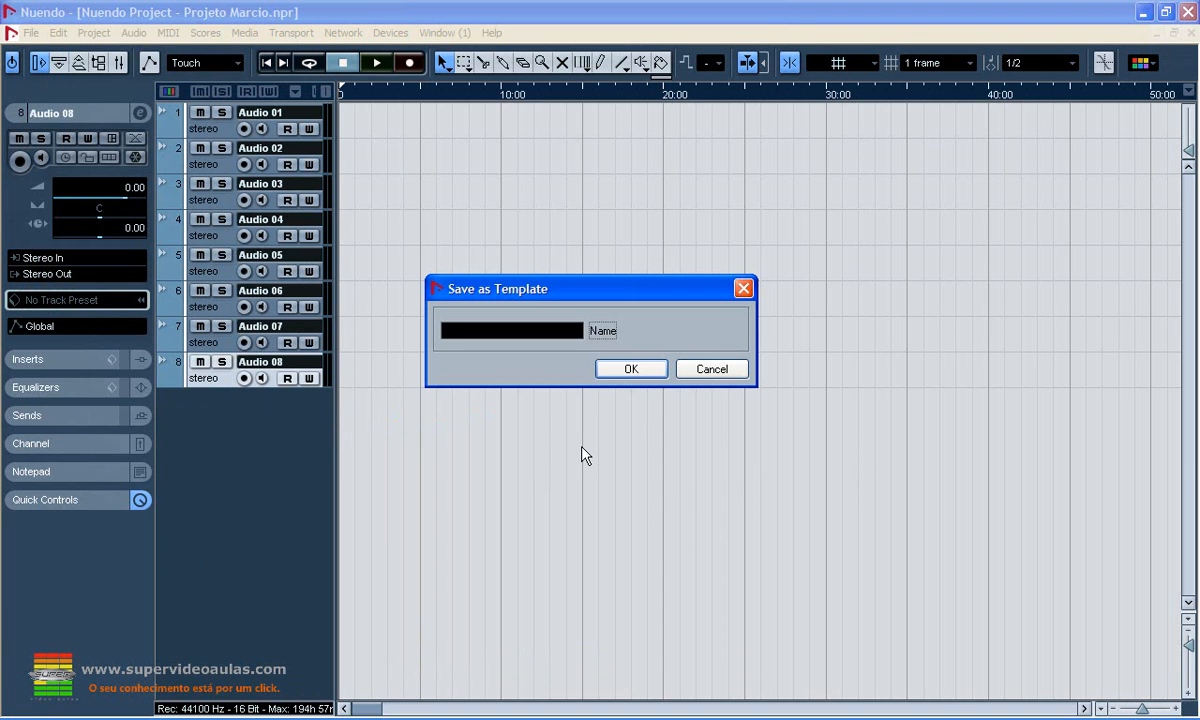
text(Bateria)
click(638, 369)
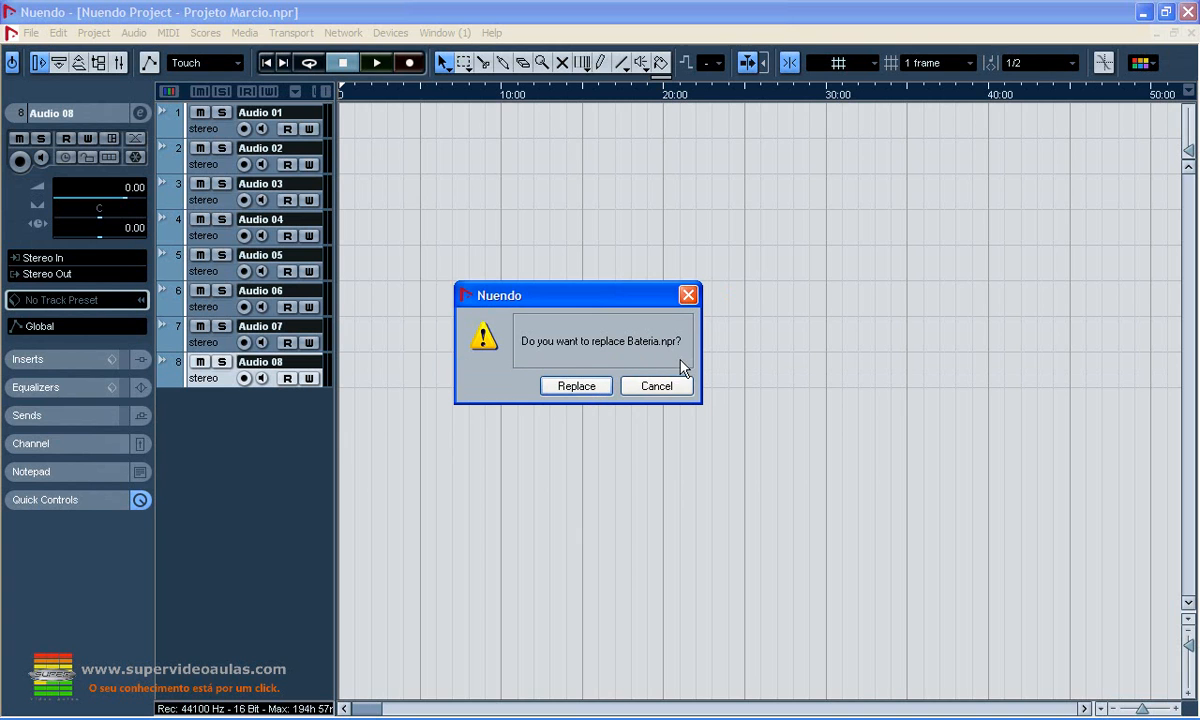
click(590, 388)
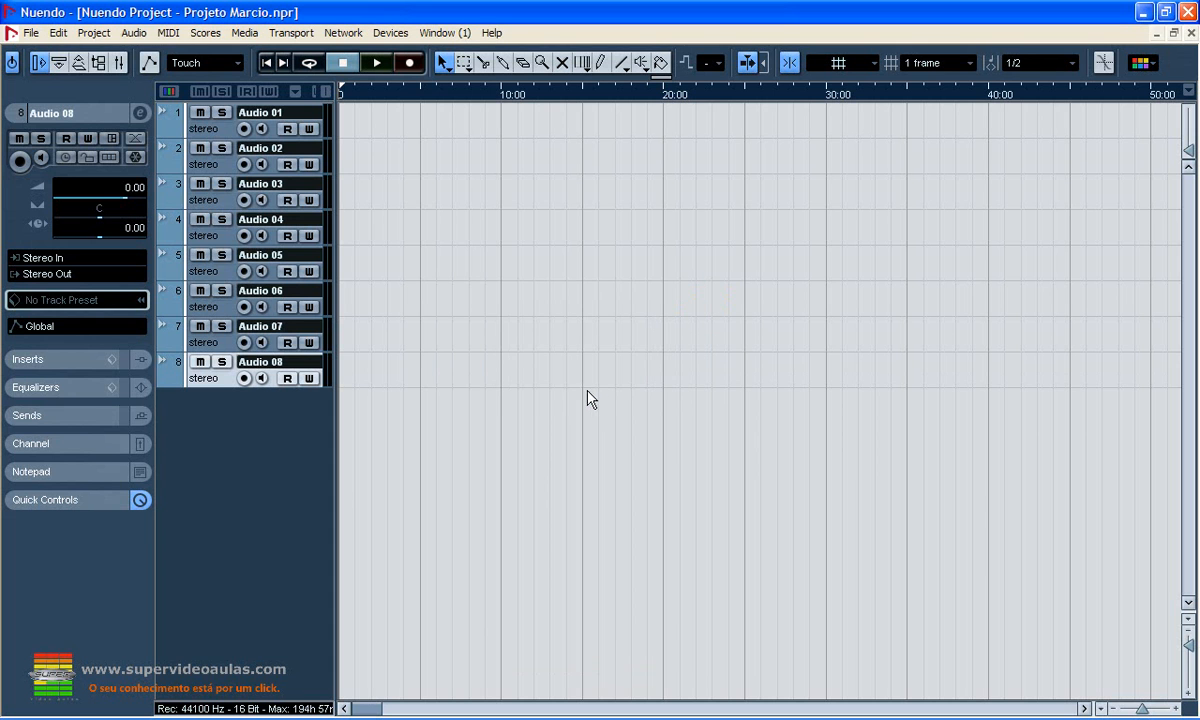
- Review the new project templates, including Bateria, and leave the list without creating a project
click(31, 35)
click(44, 53)
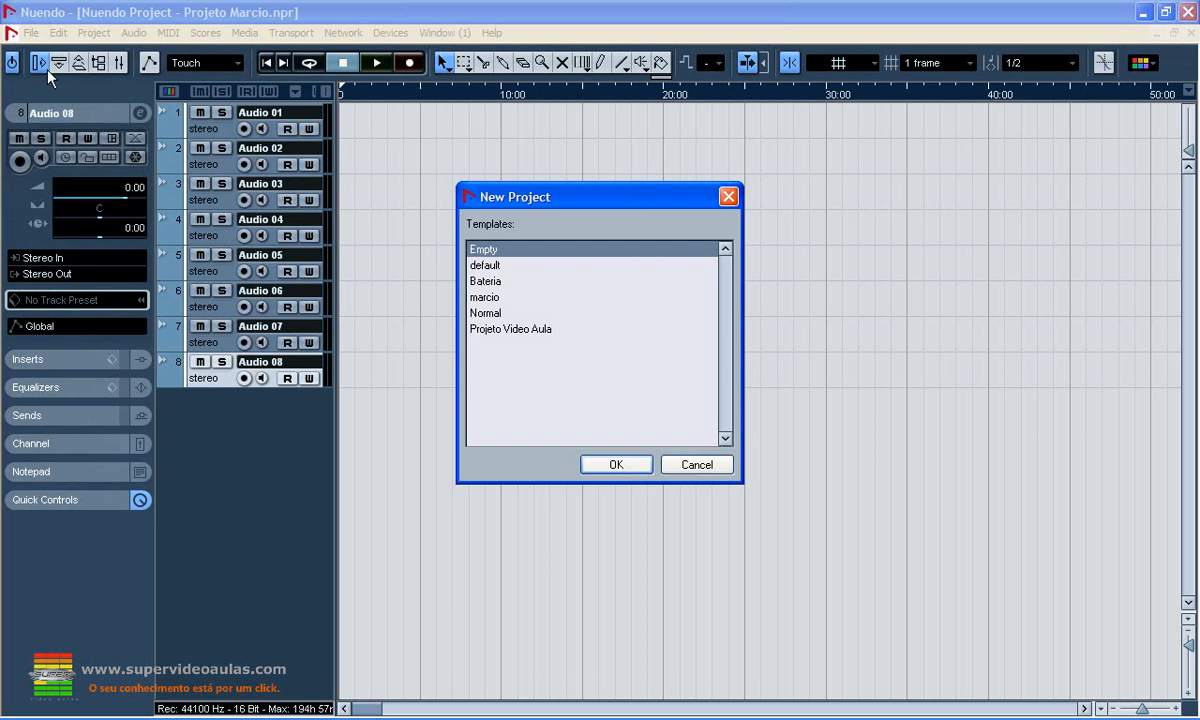
click(486, 281)
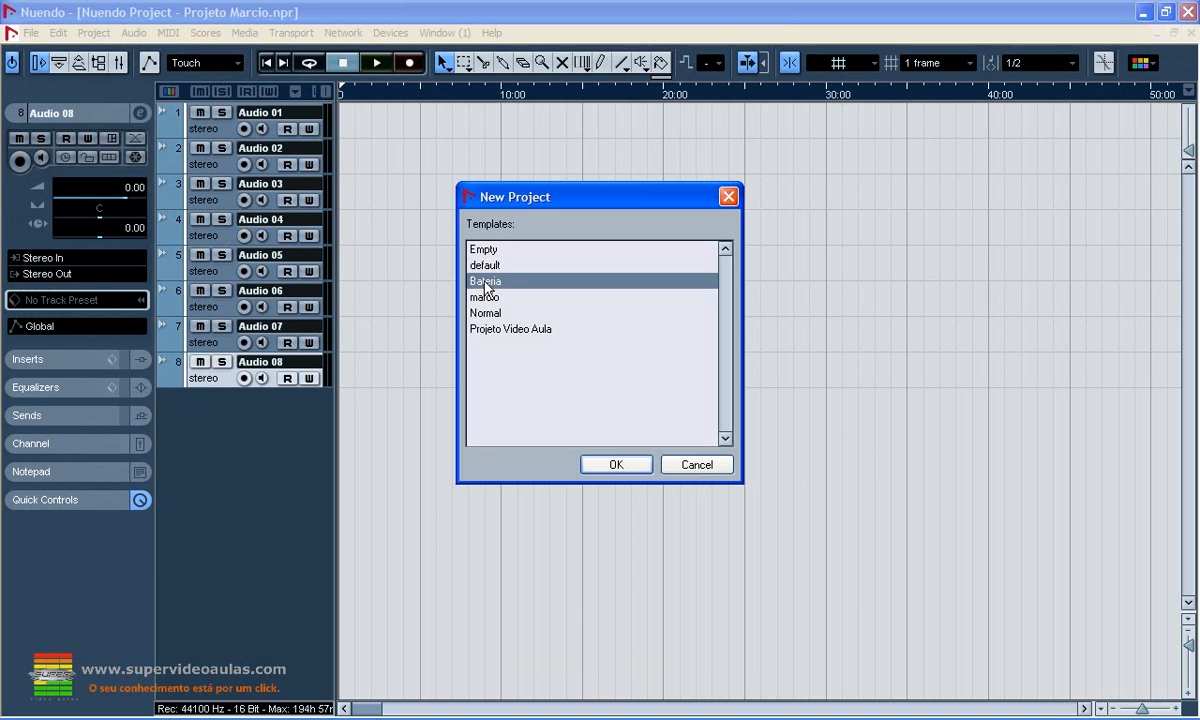
click(486, 297)
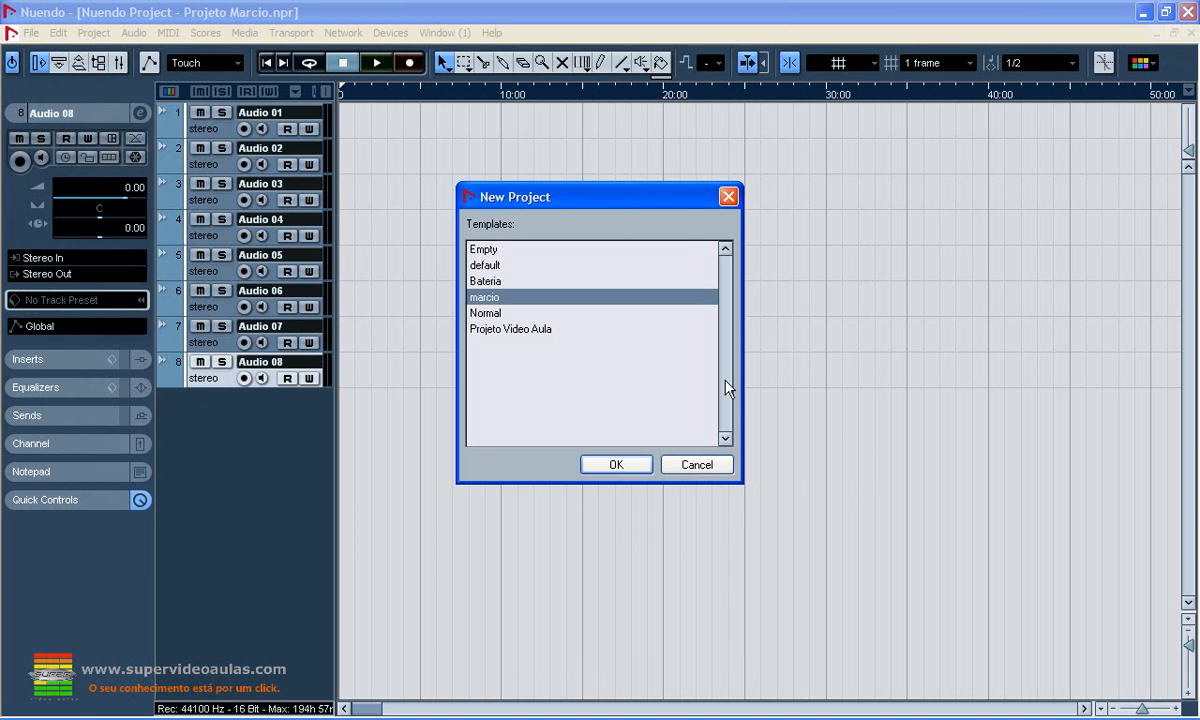
click(729, 197)
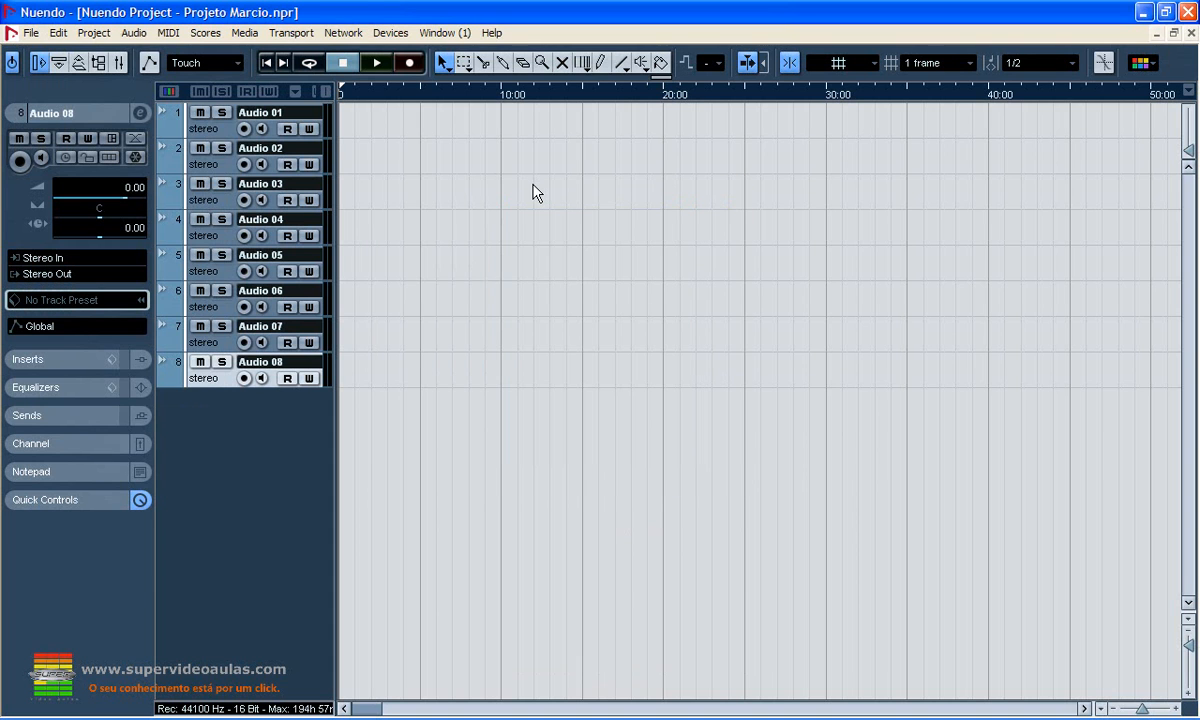
- Reopen VST Connections and review the stored presets for the input buses
click(388, 33)
click(405, 343)
click(328, 83)
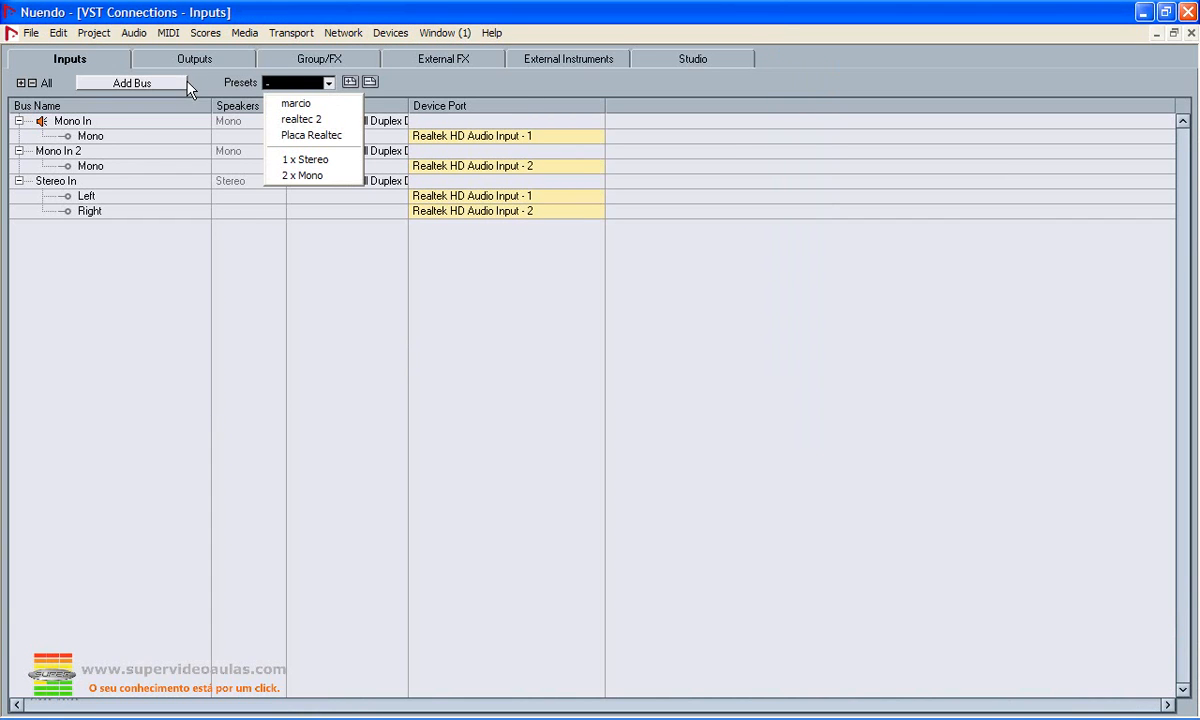
click(395, 90)
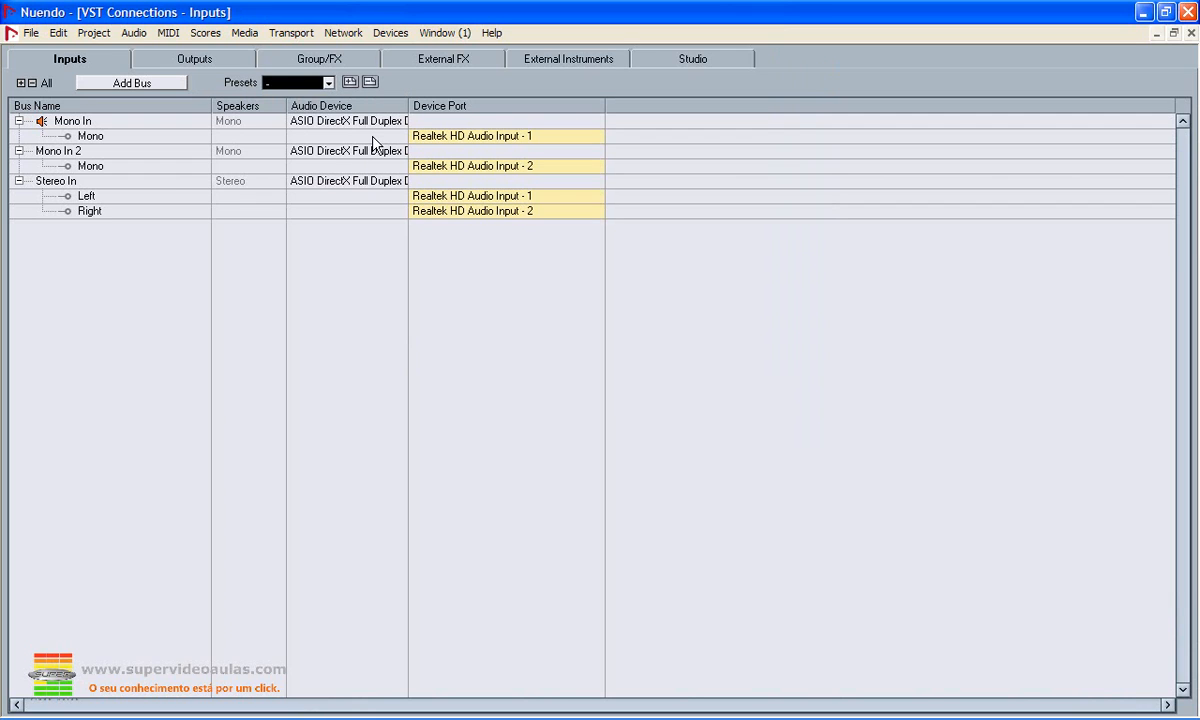